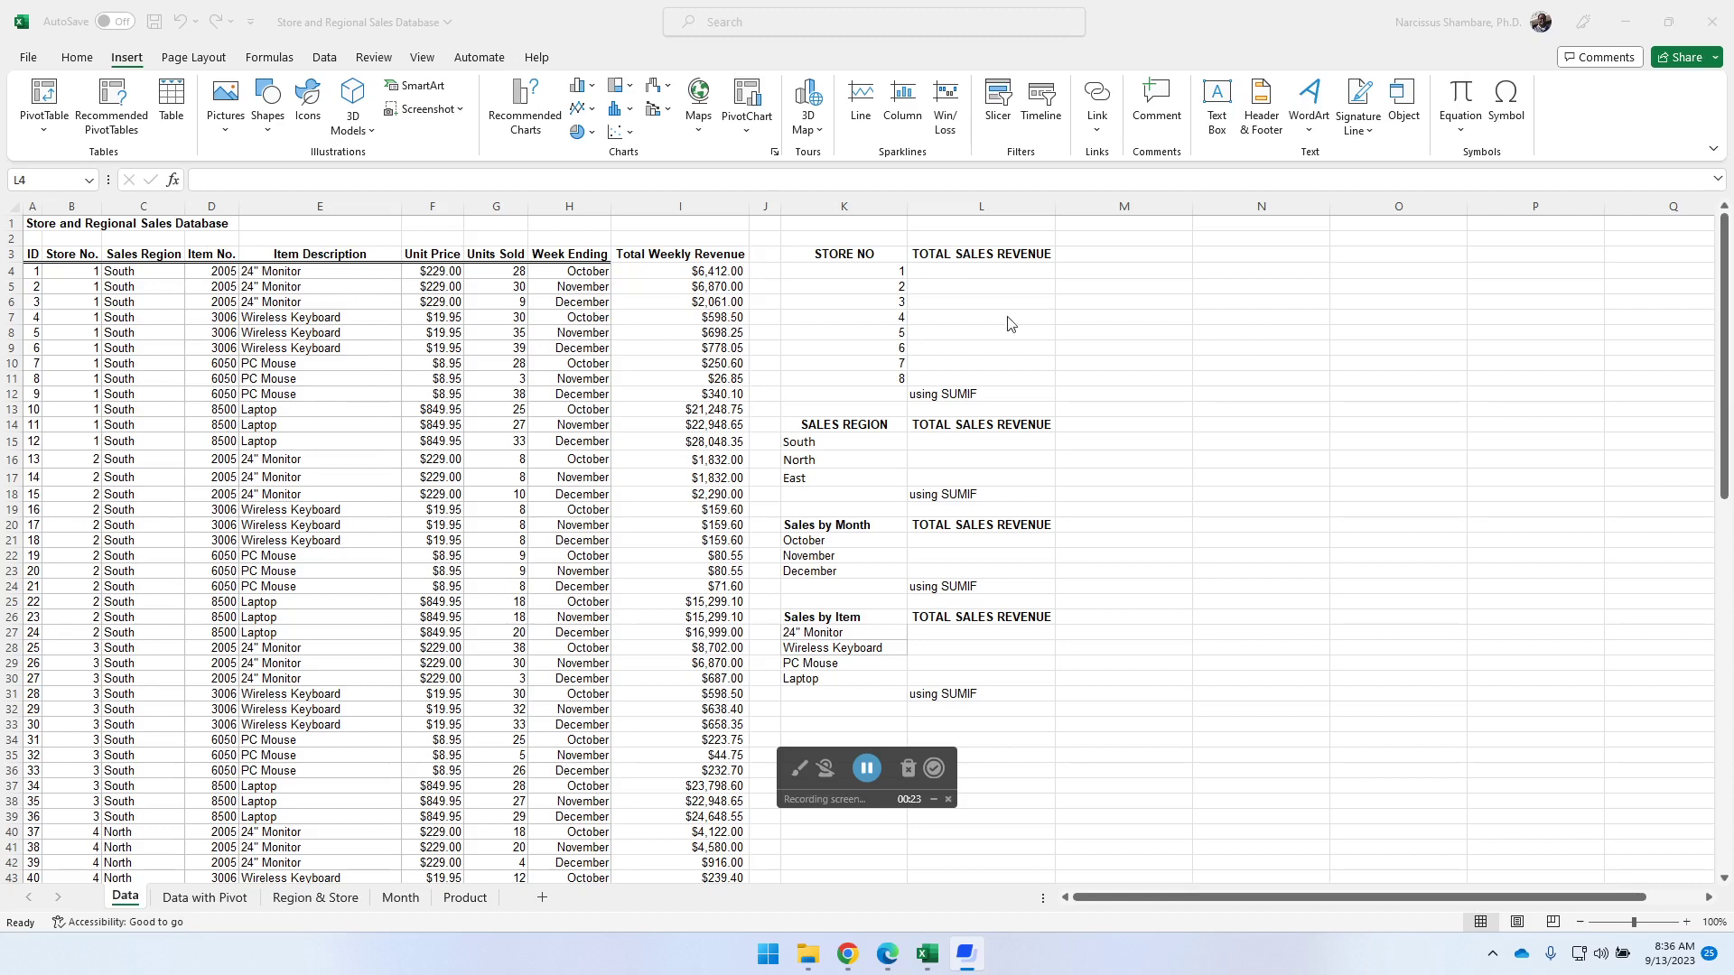
- Enter =SUMIF(B:B,K4,I:I) in L4 to total store 1's weekly revenue
left_click(986, 275)
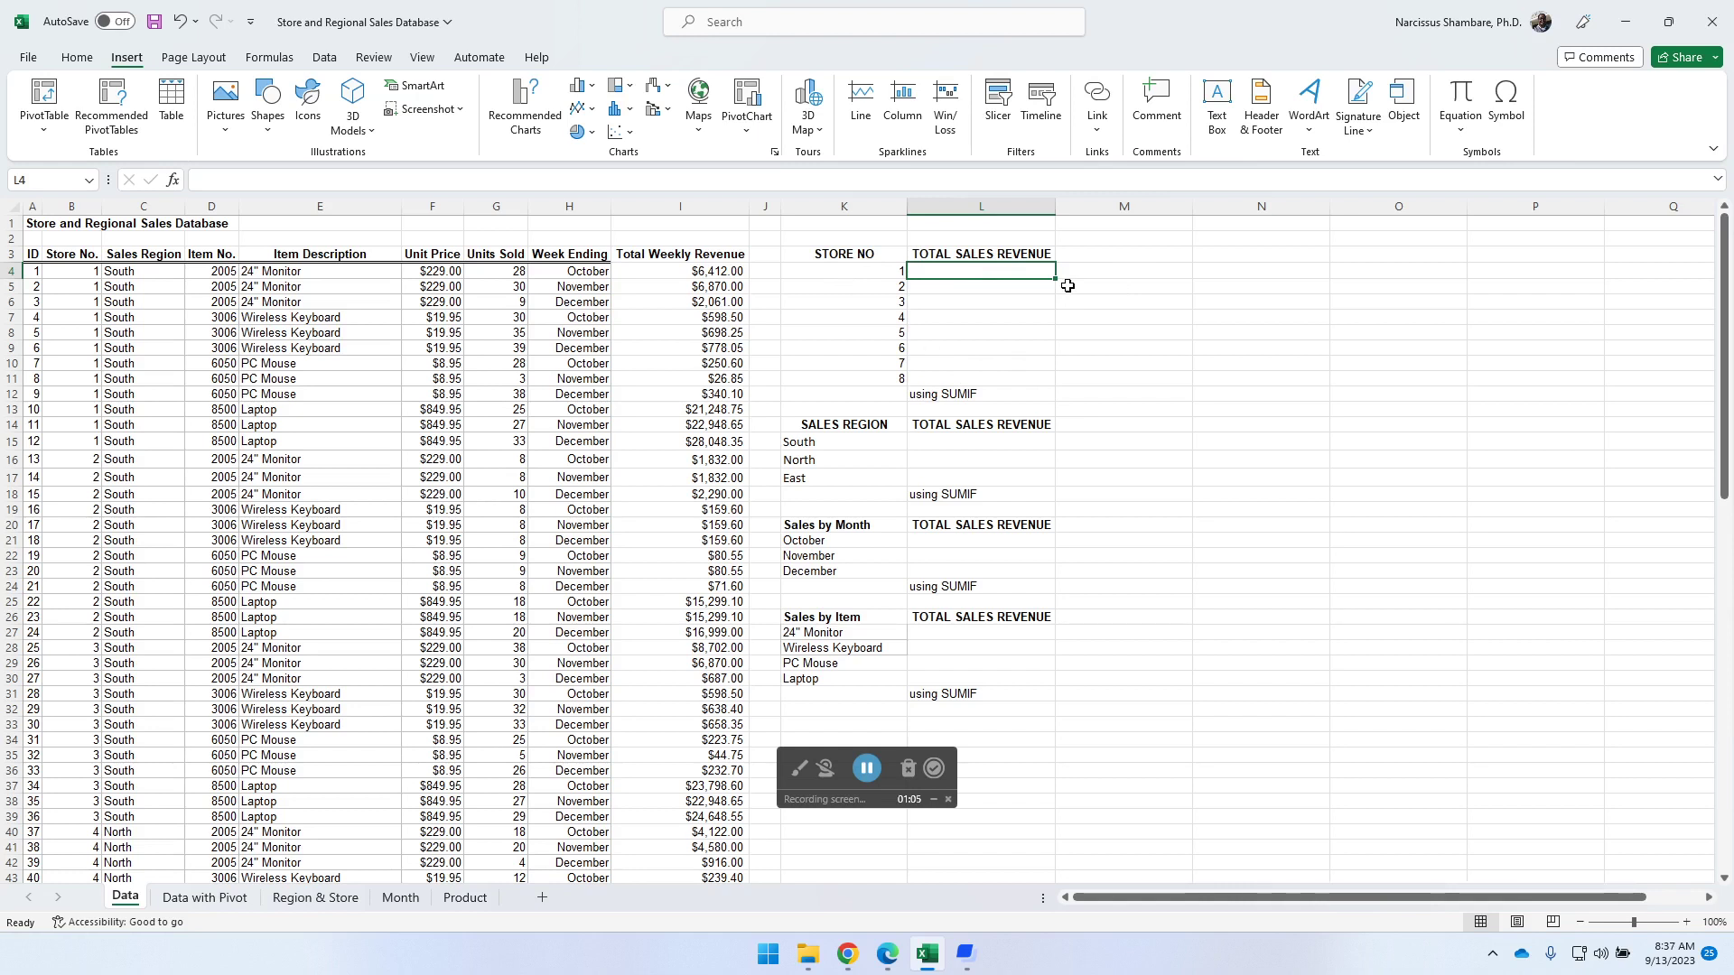
type("=")
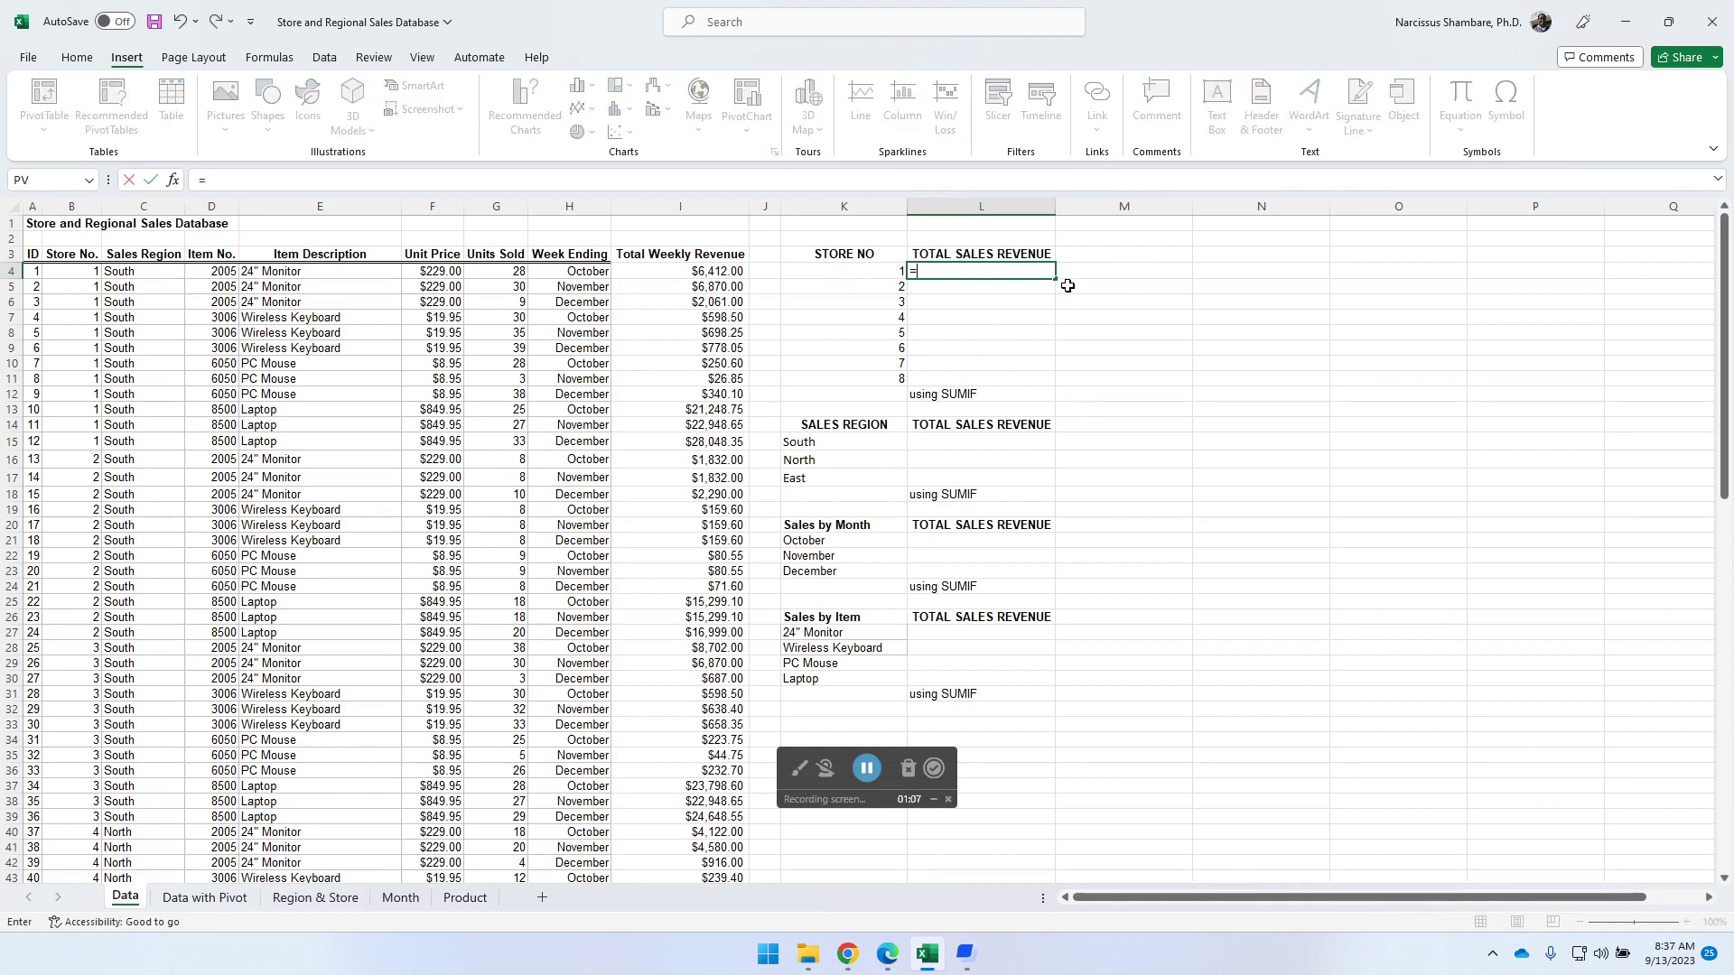
type("sum")
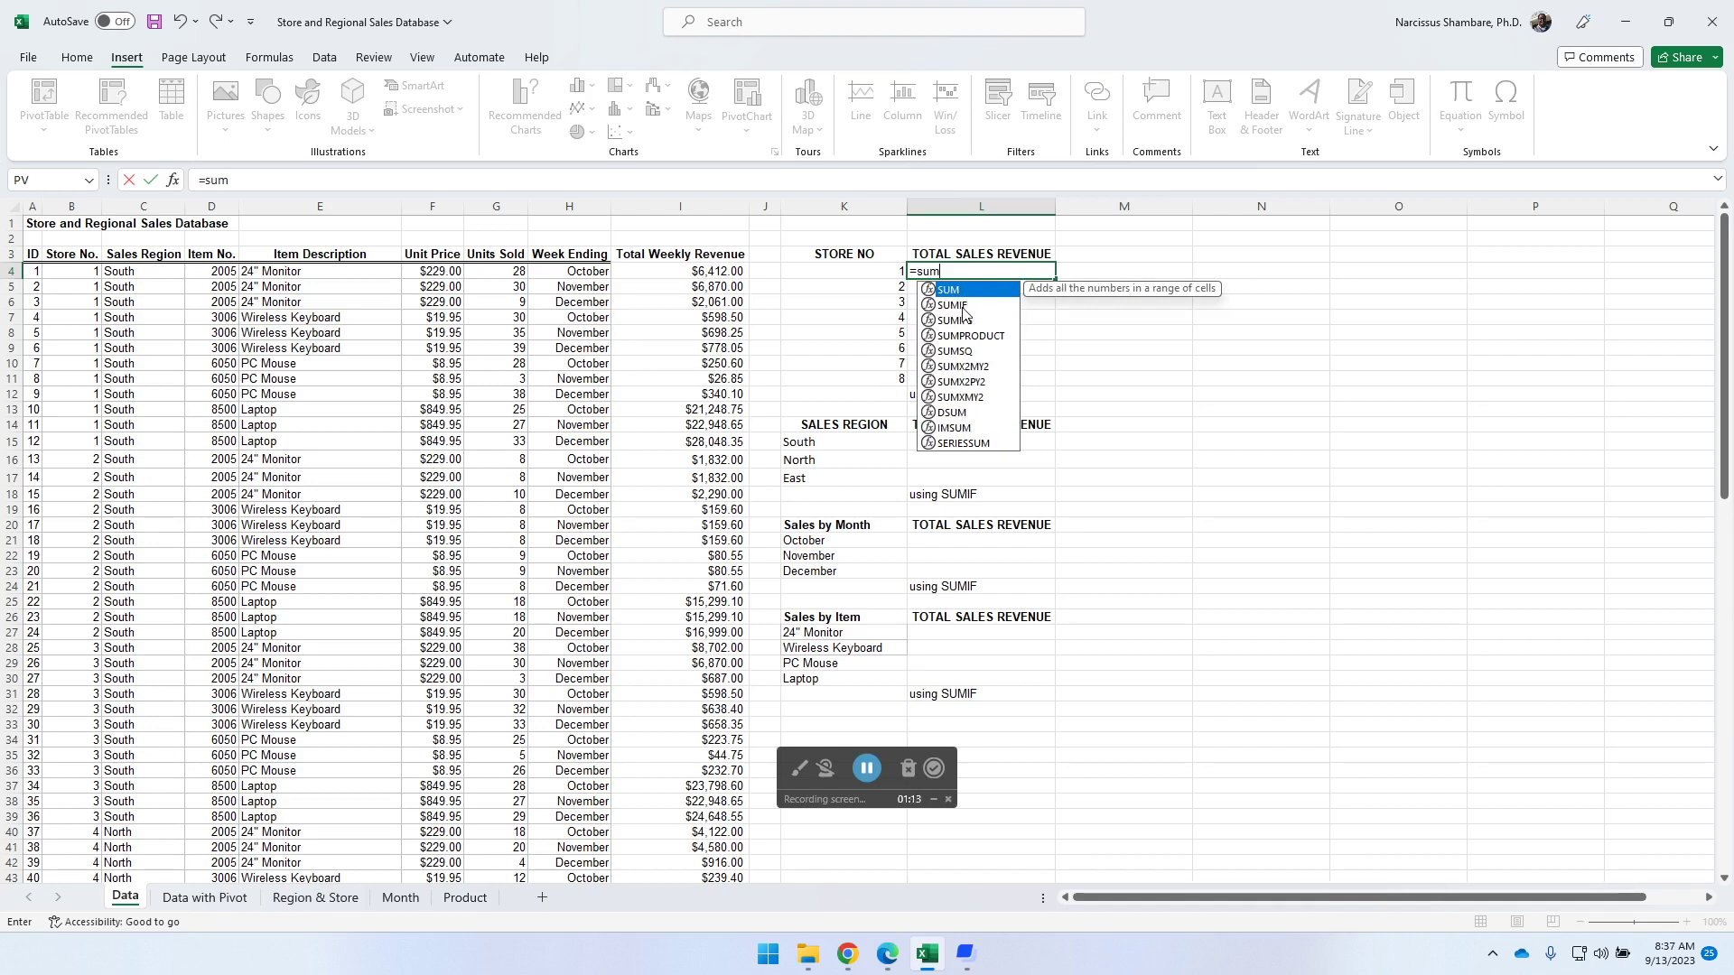
double_click(961, 306)
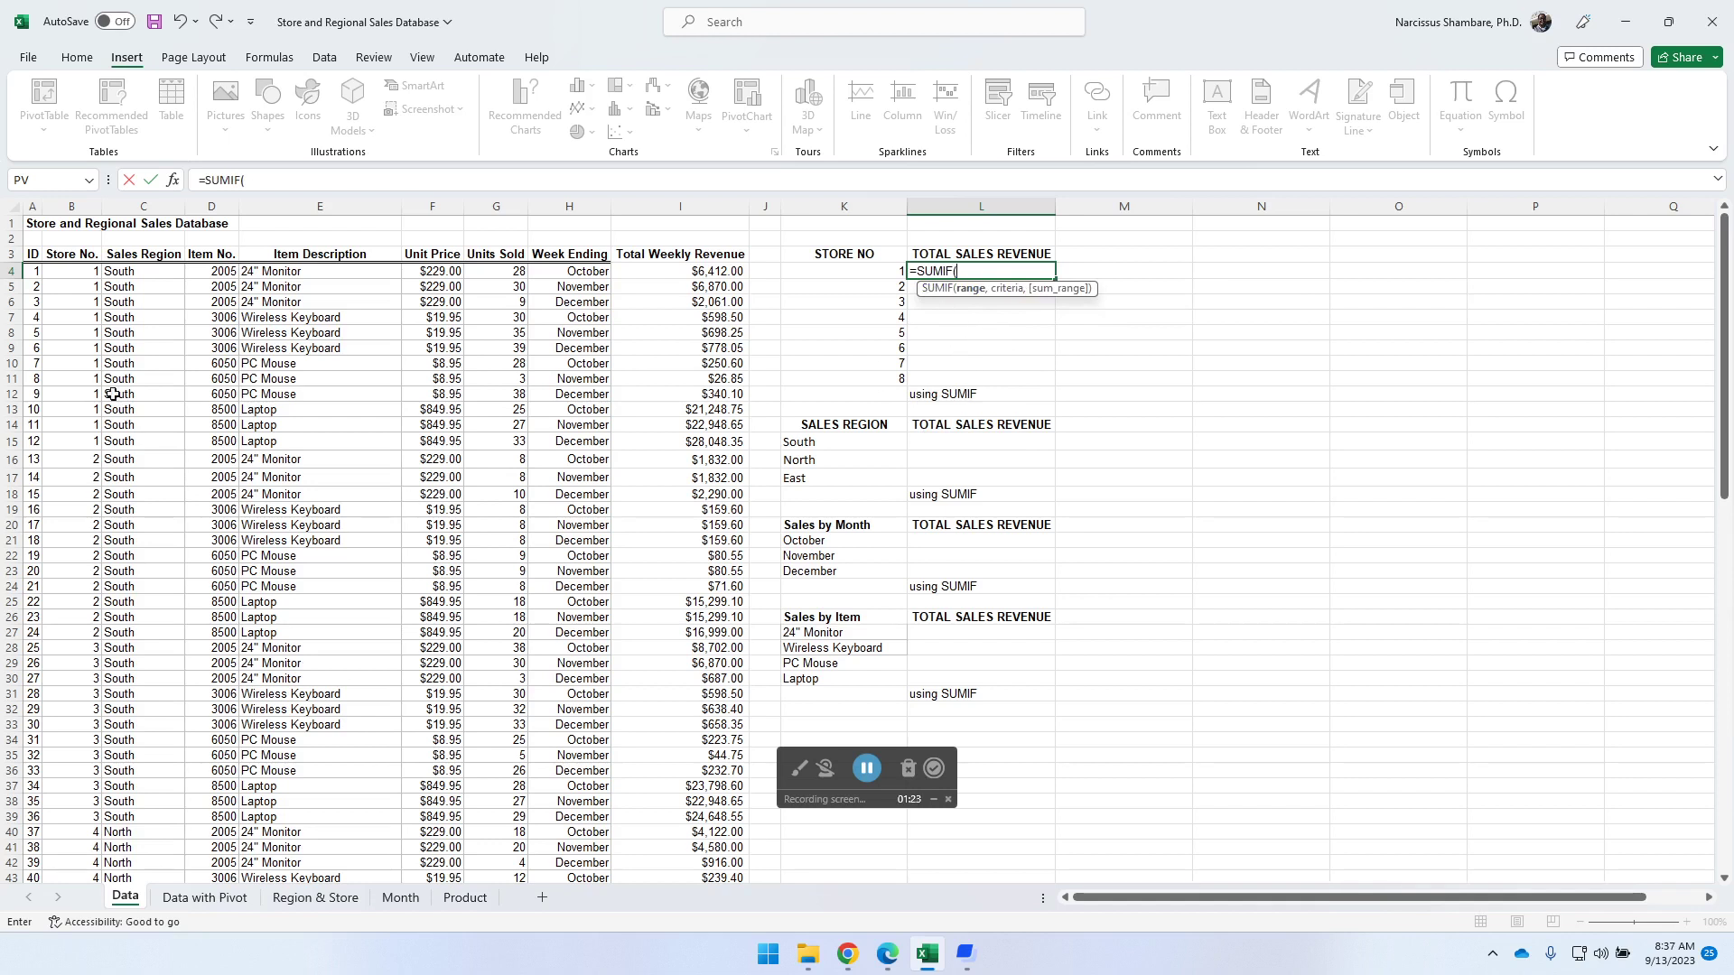
left_click(81, 204)
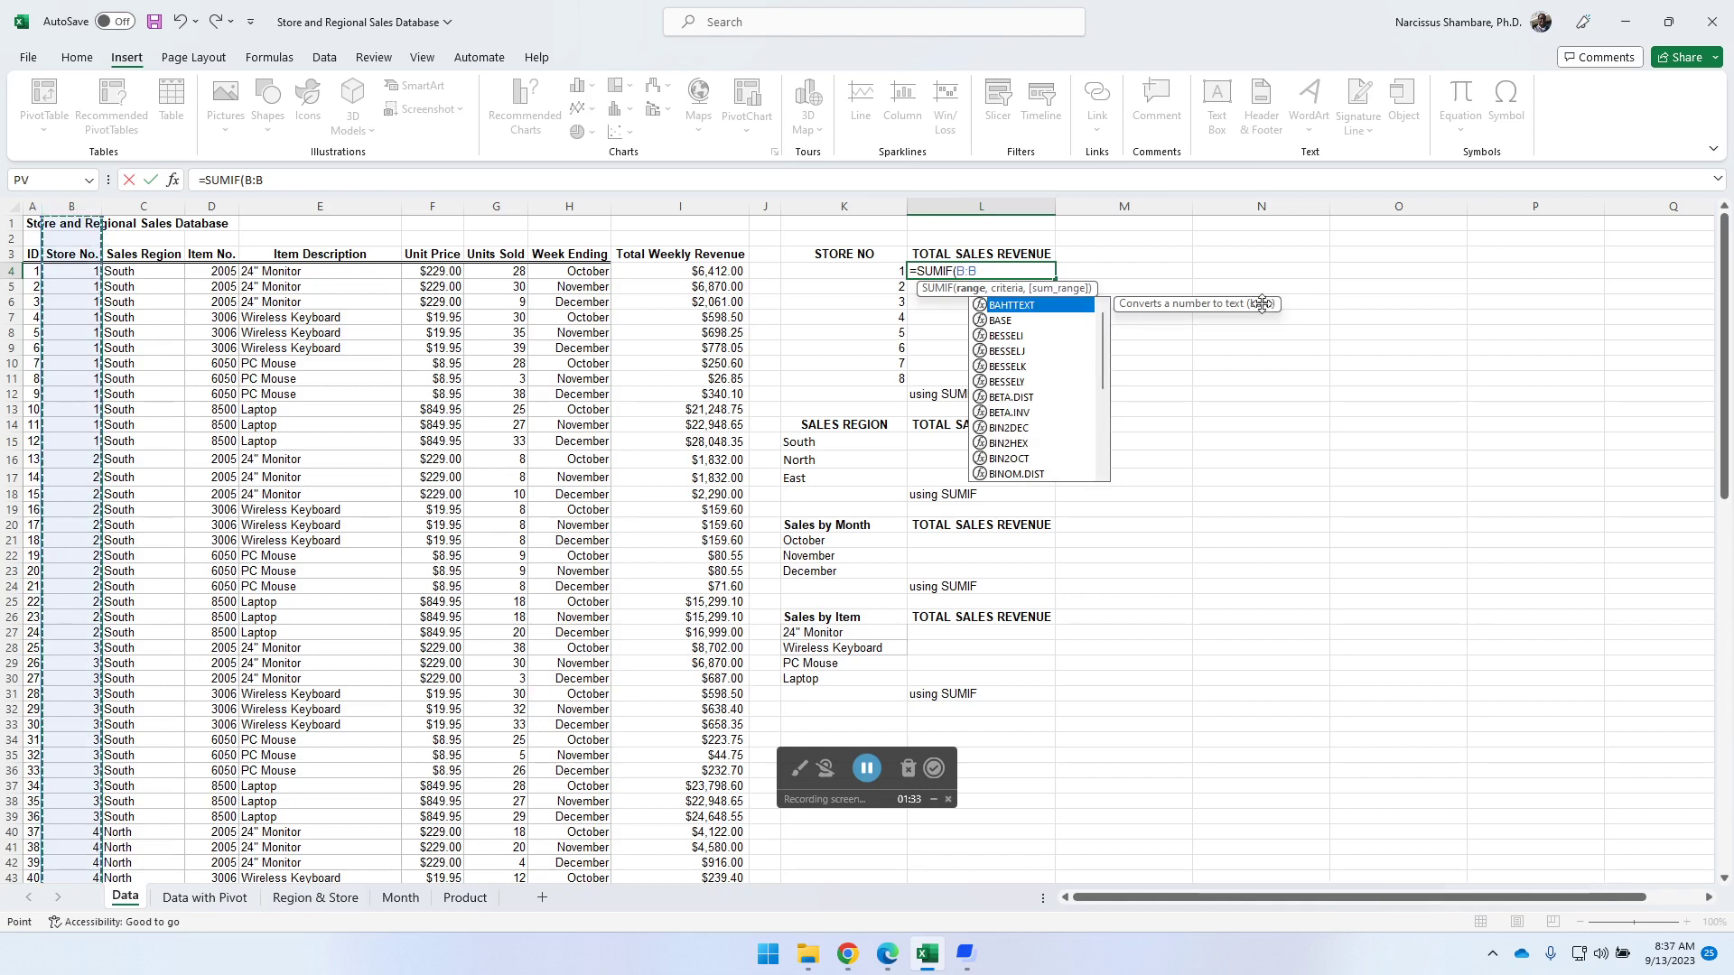
type(",")
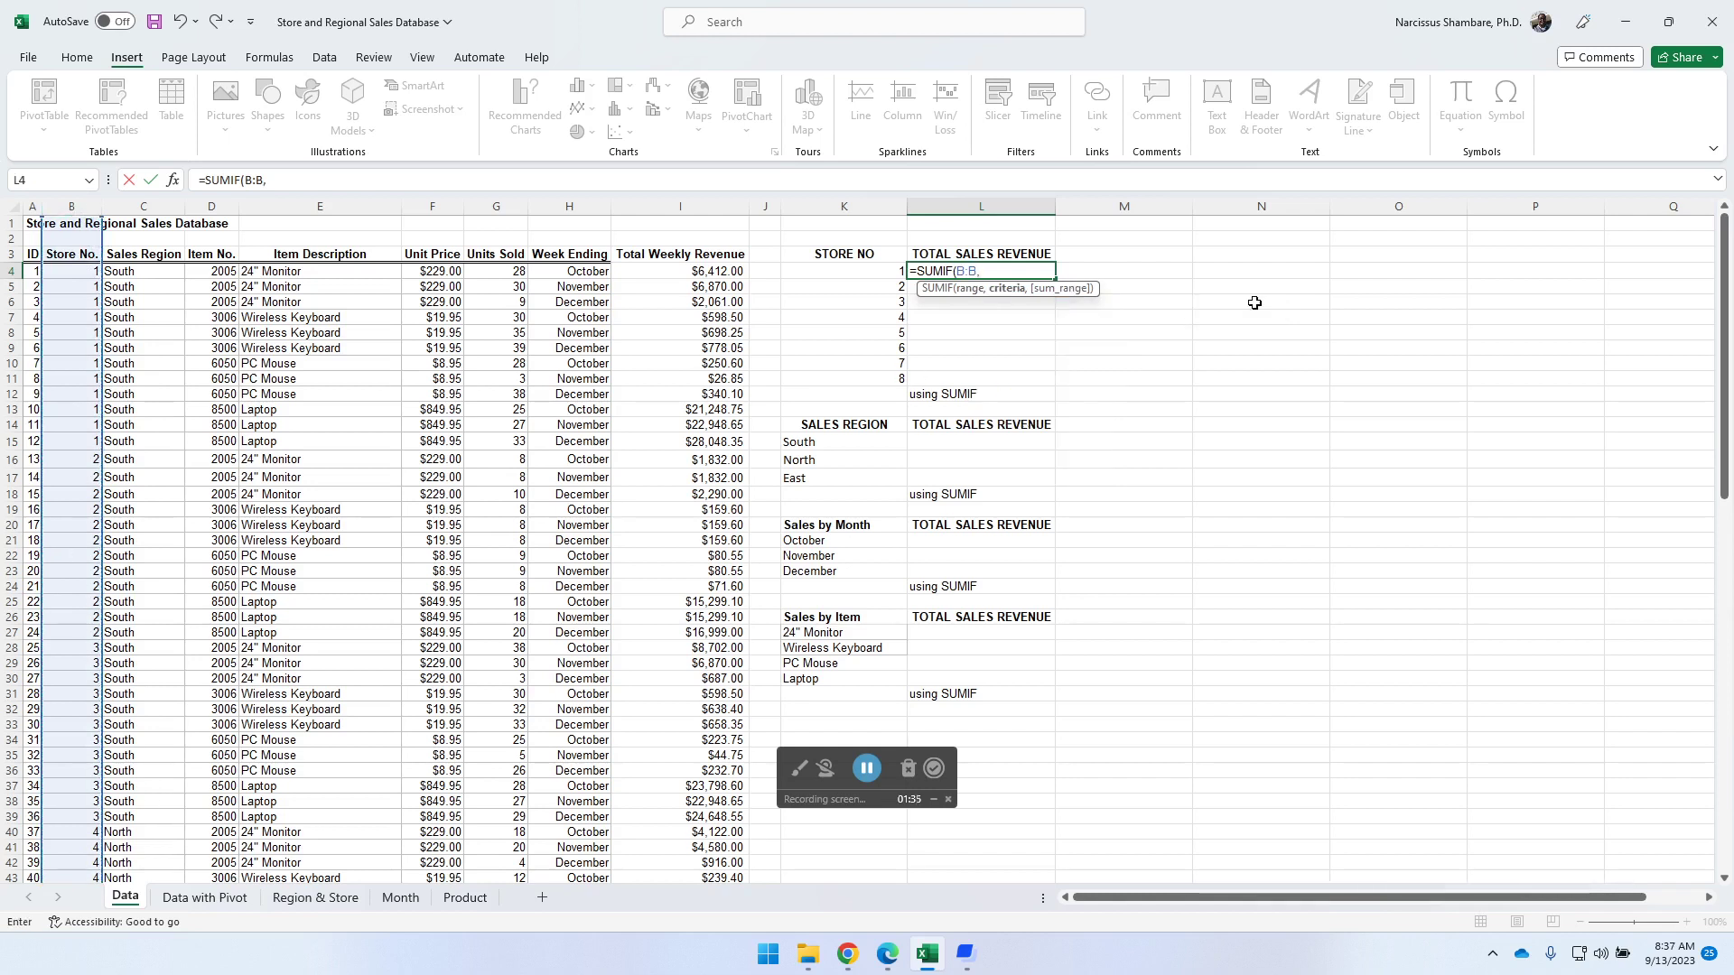
left_click(892, 270)
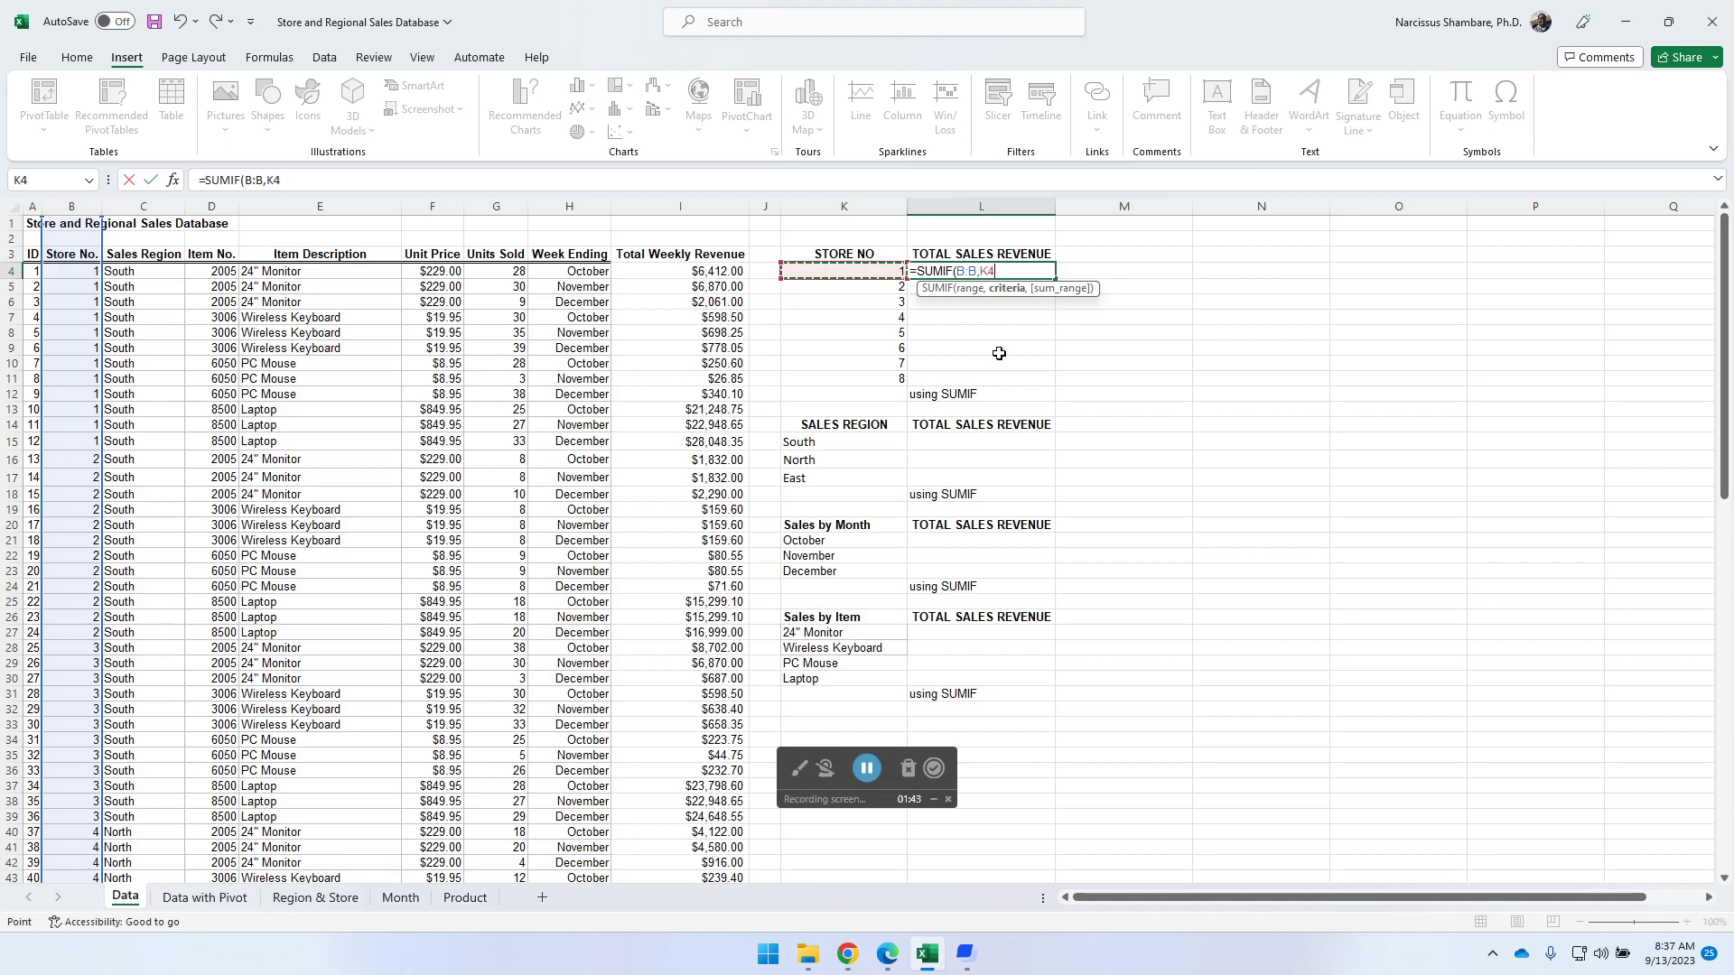
type(",")
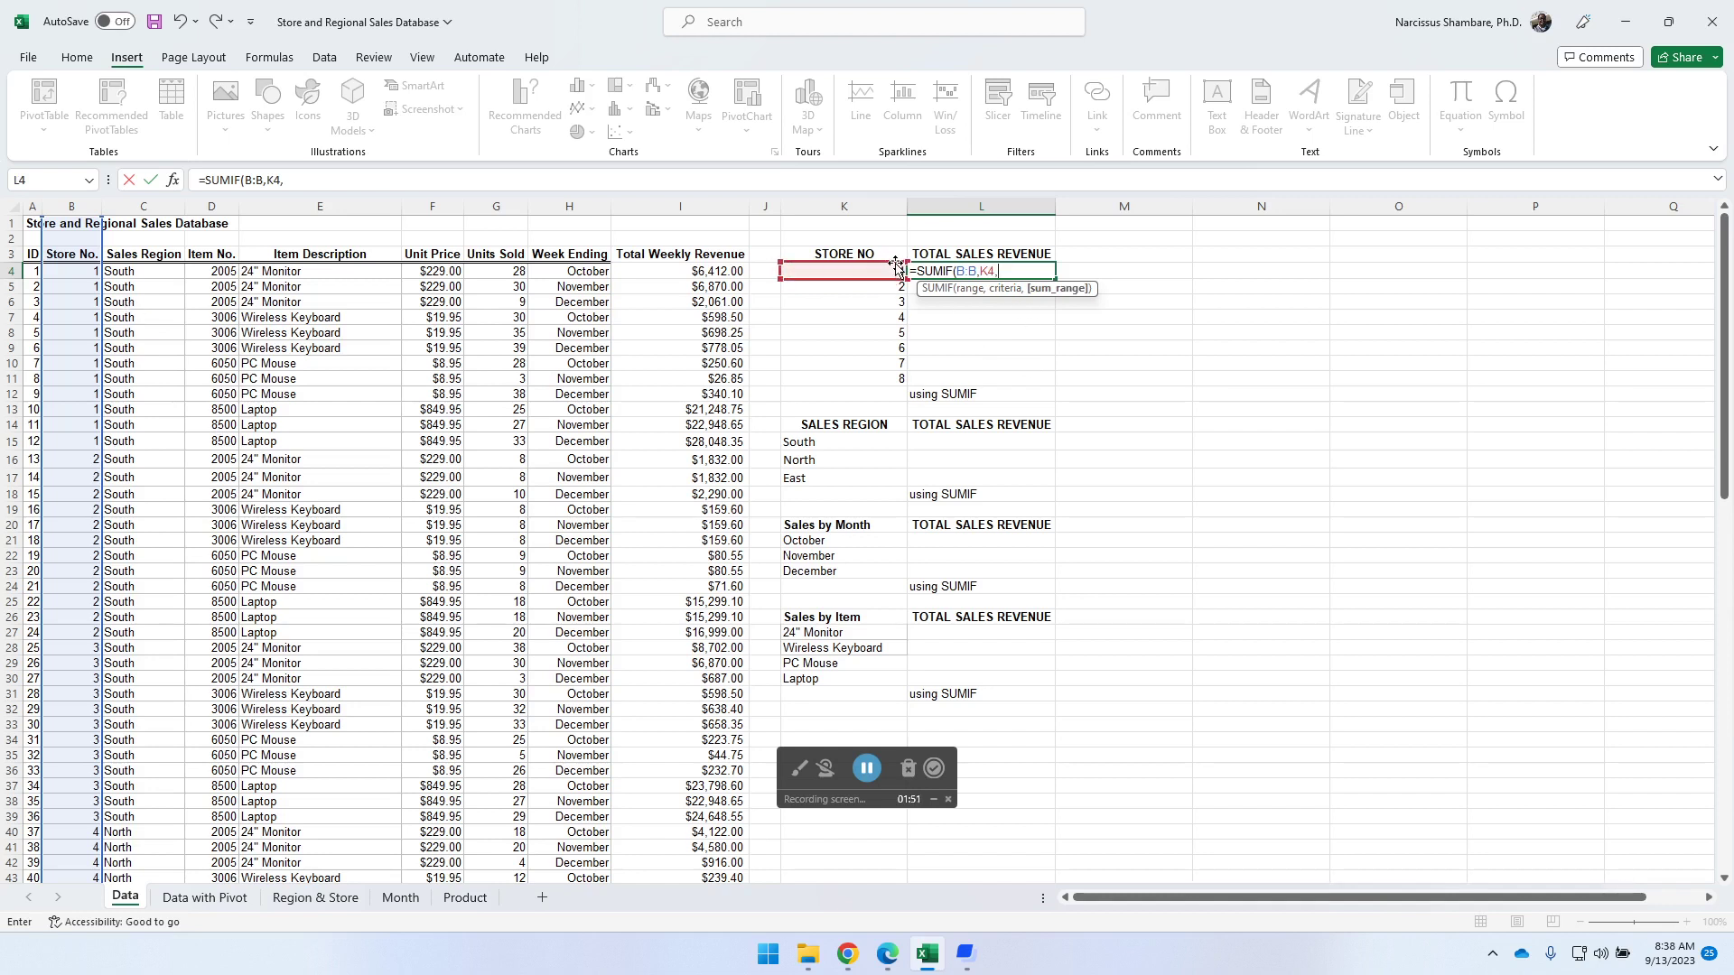
left_click(695, 207)
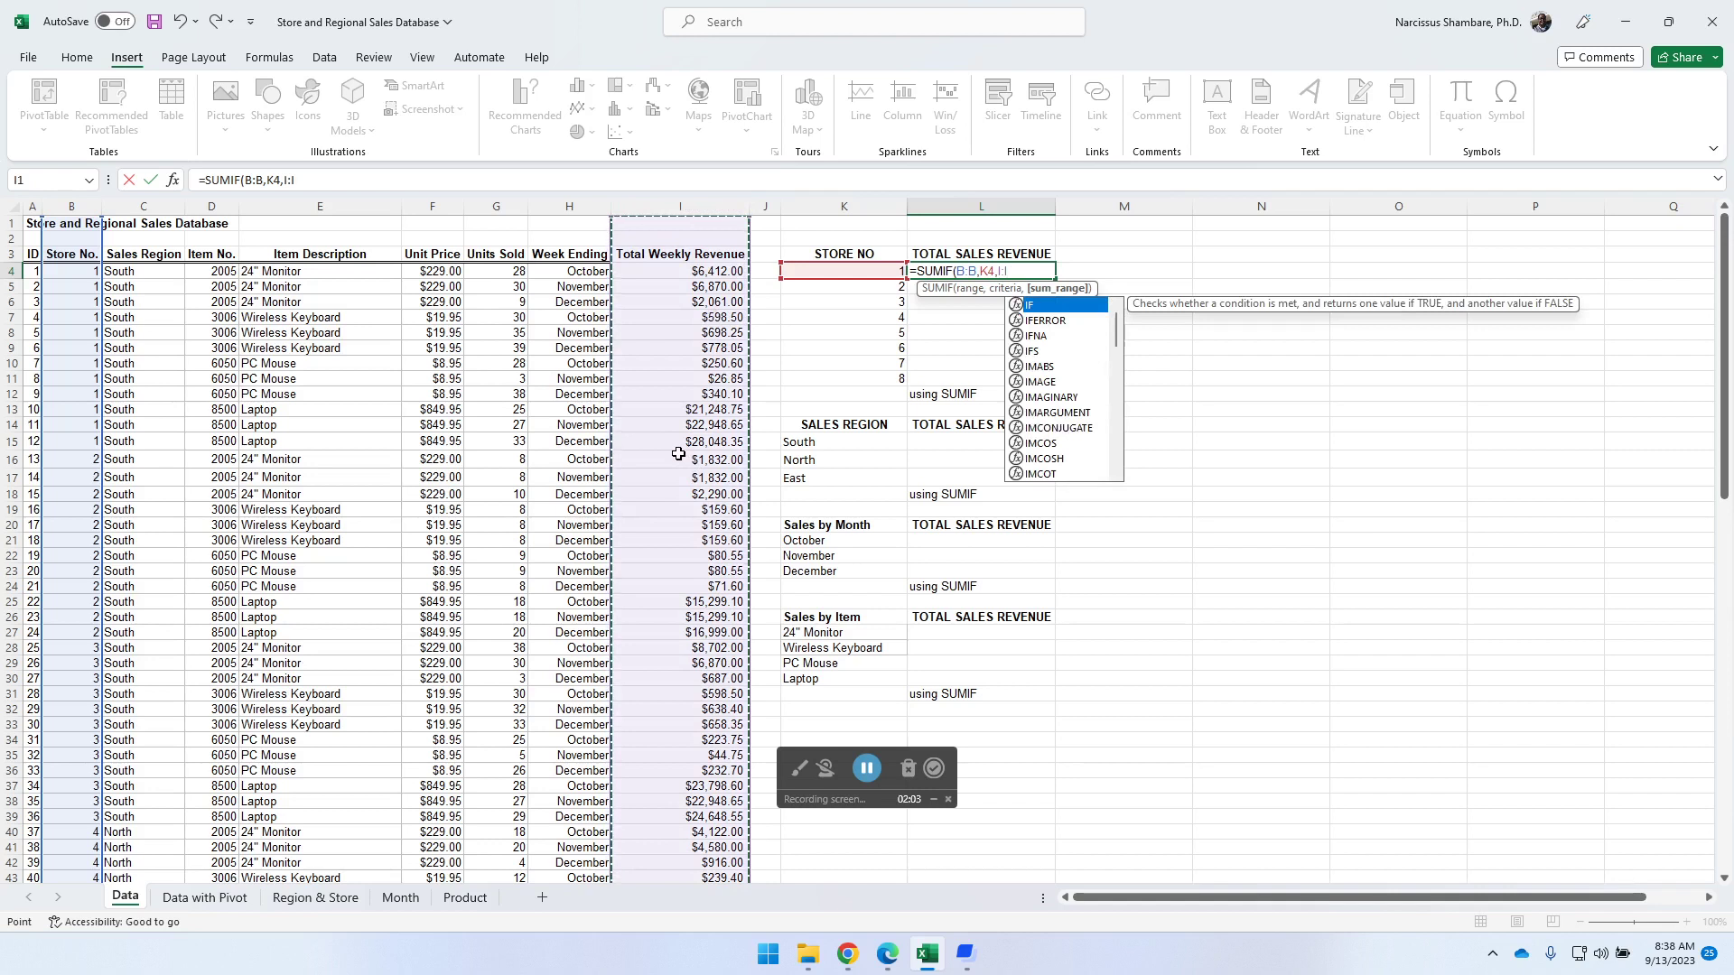
type(")")
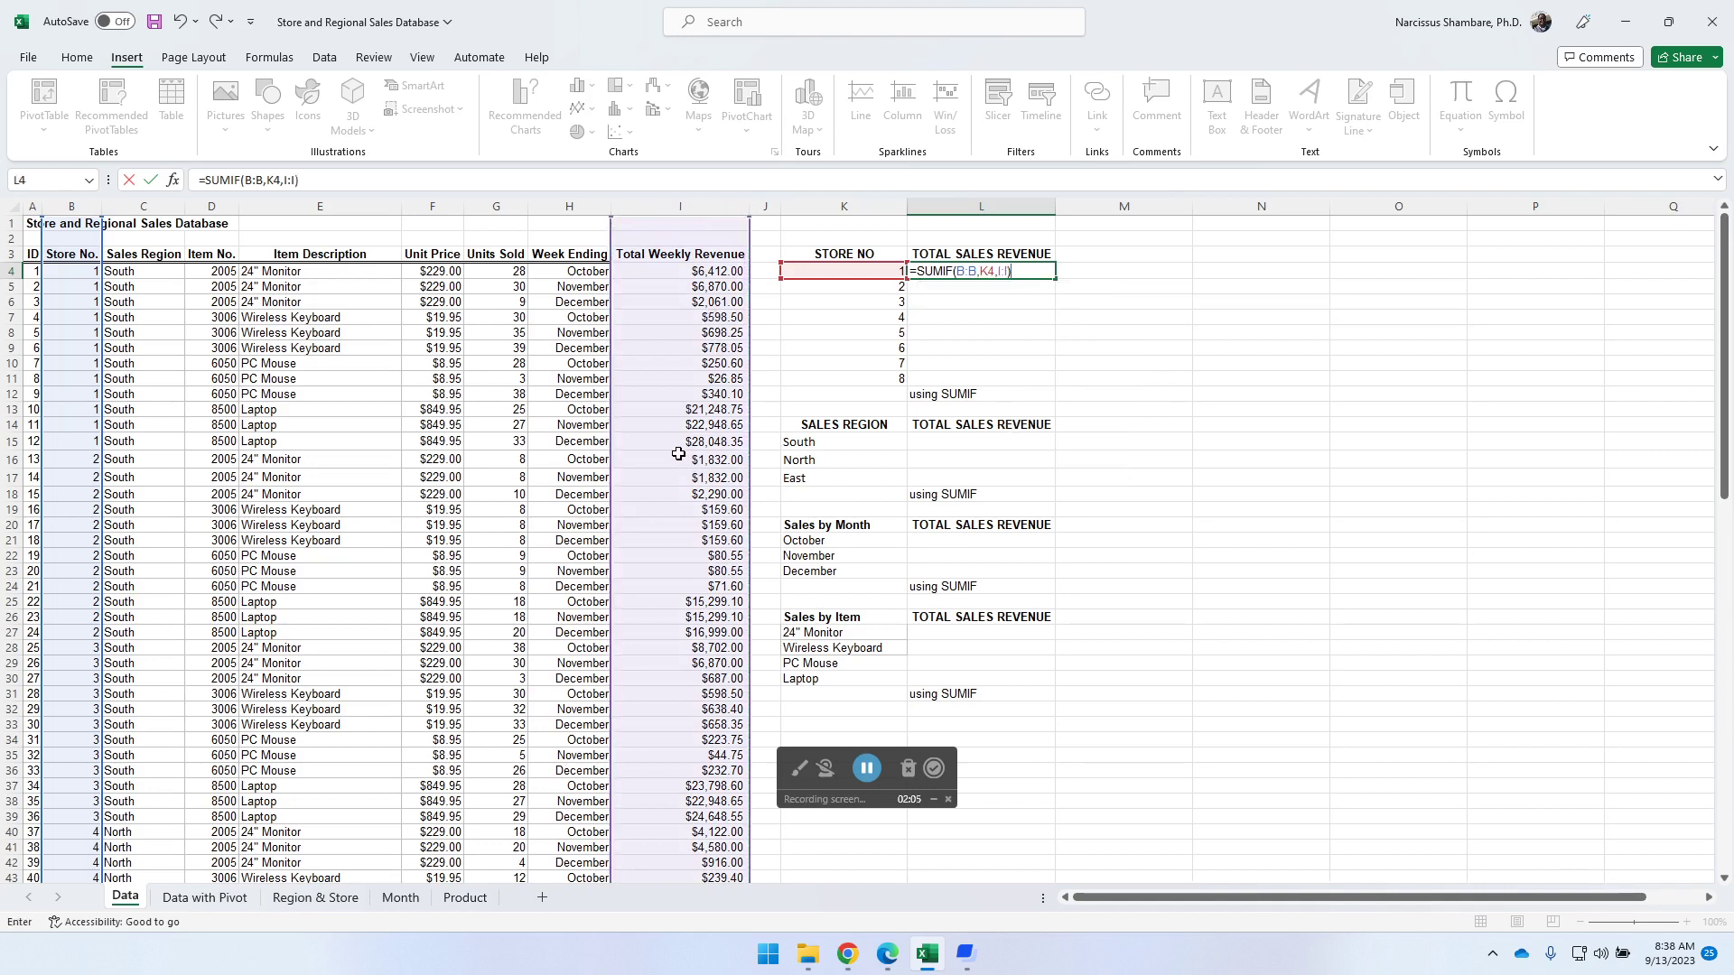
key("Return")
- Fill the L4 formula down to L11 for stores 2 through 8
key("Up")
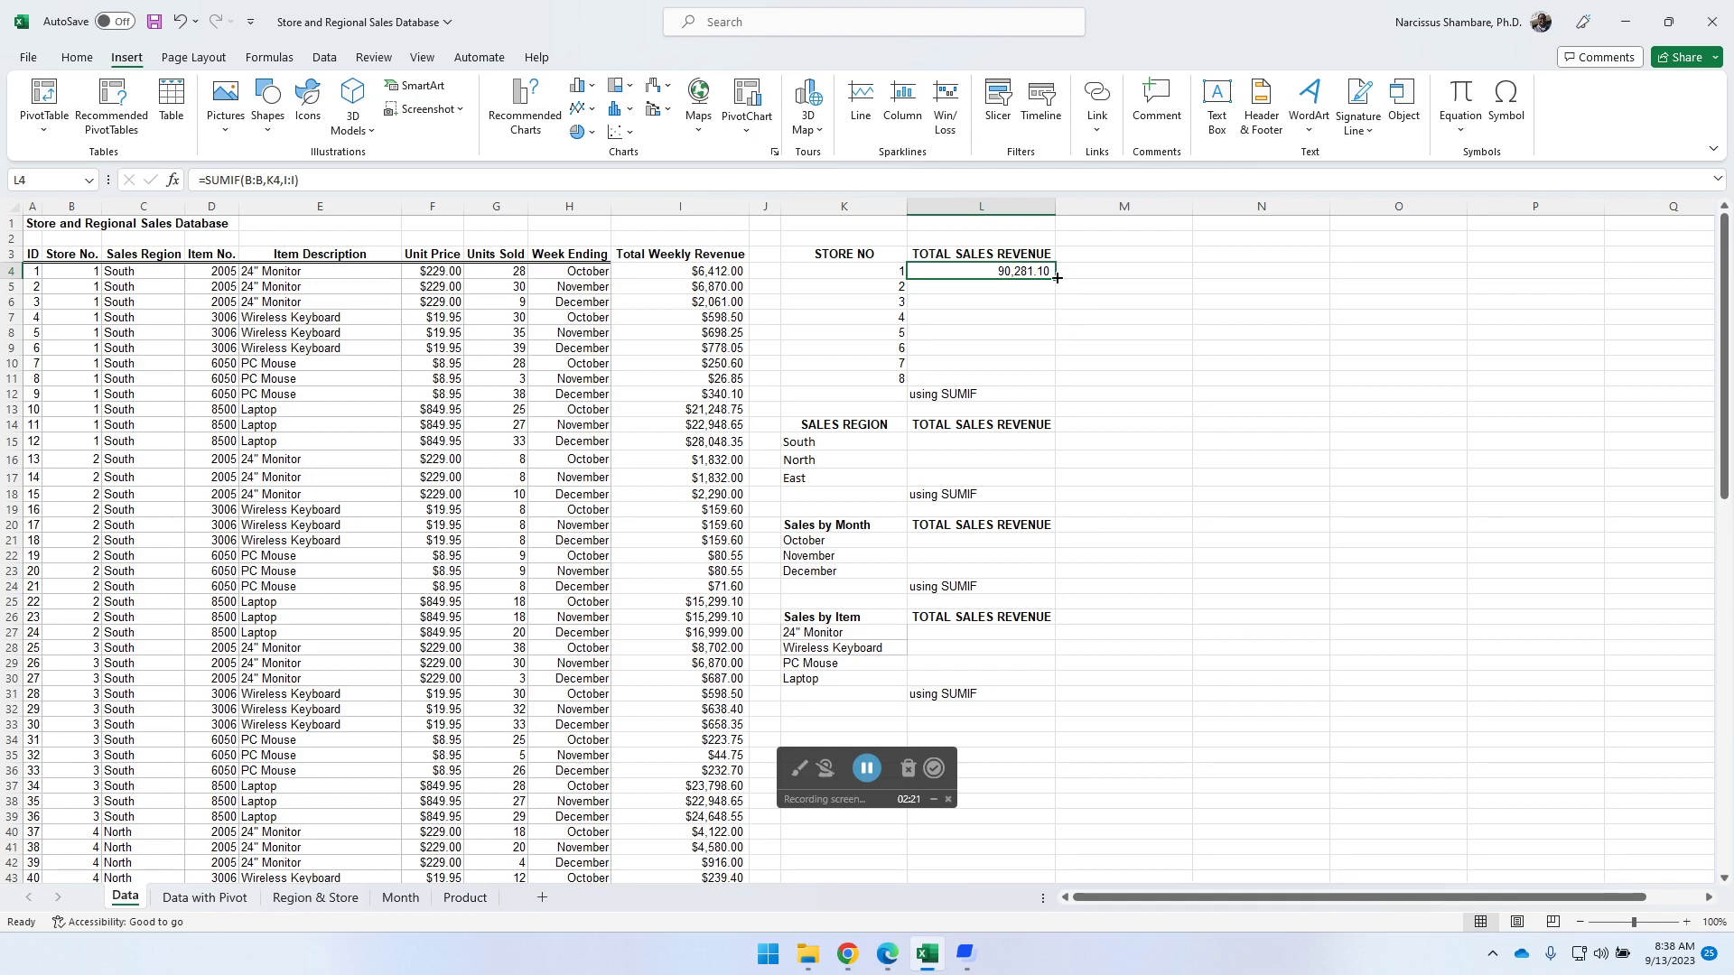
left_click_drag(1055, 281, 1055, 384)
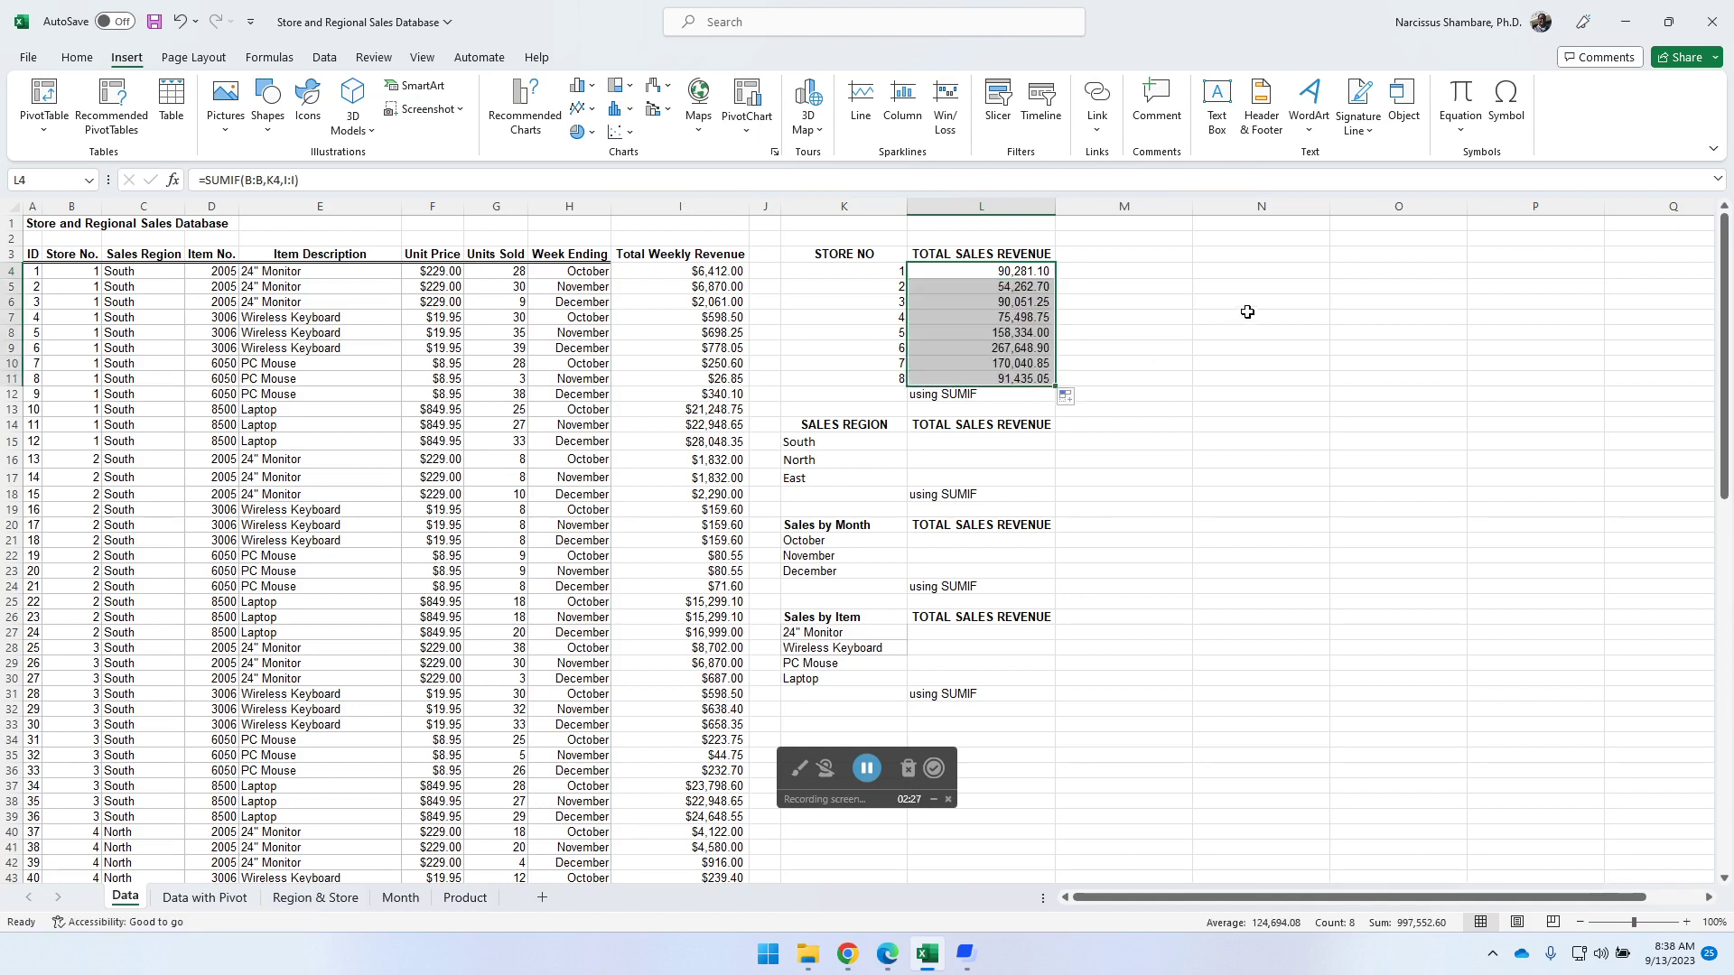
left_click(1011, 270)
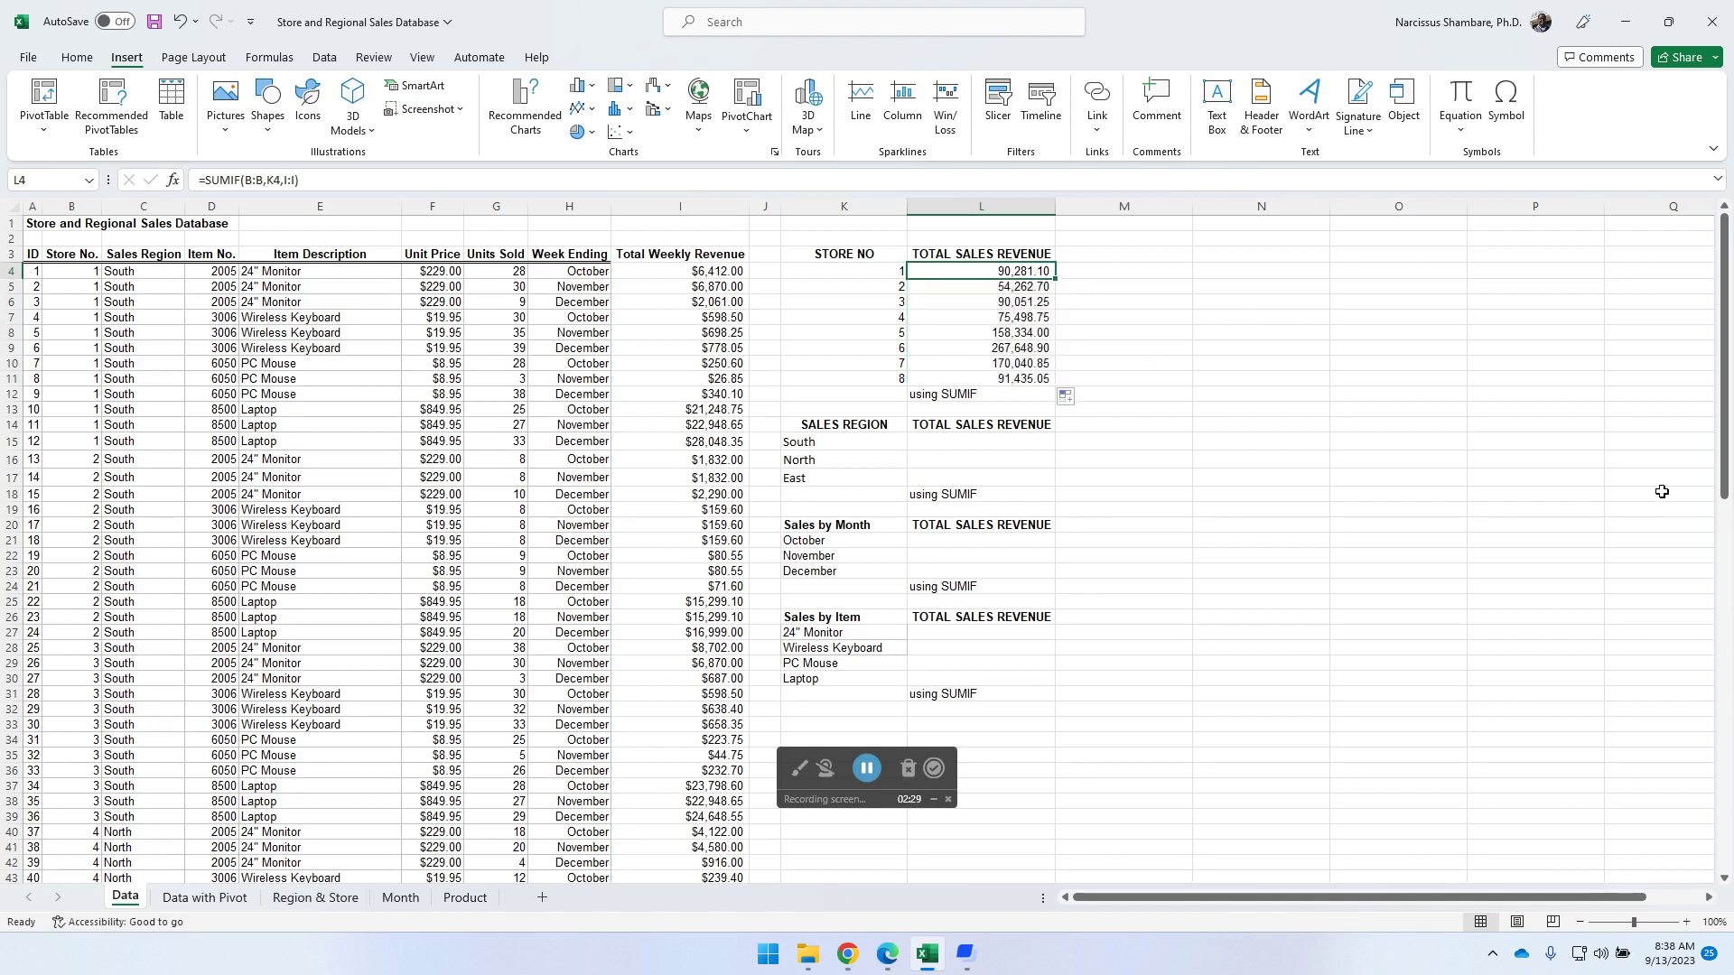
- Enter =SUMIF(C:C,K15,I:I) in L15 and fill it to L17 for South, North and East
left_click(987, 446)
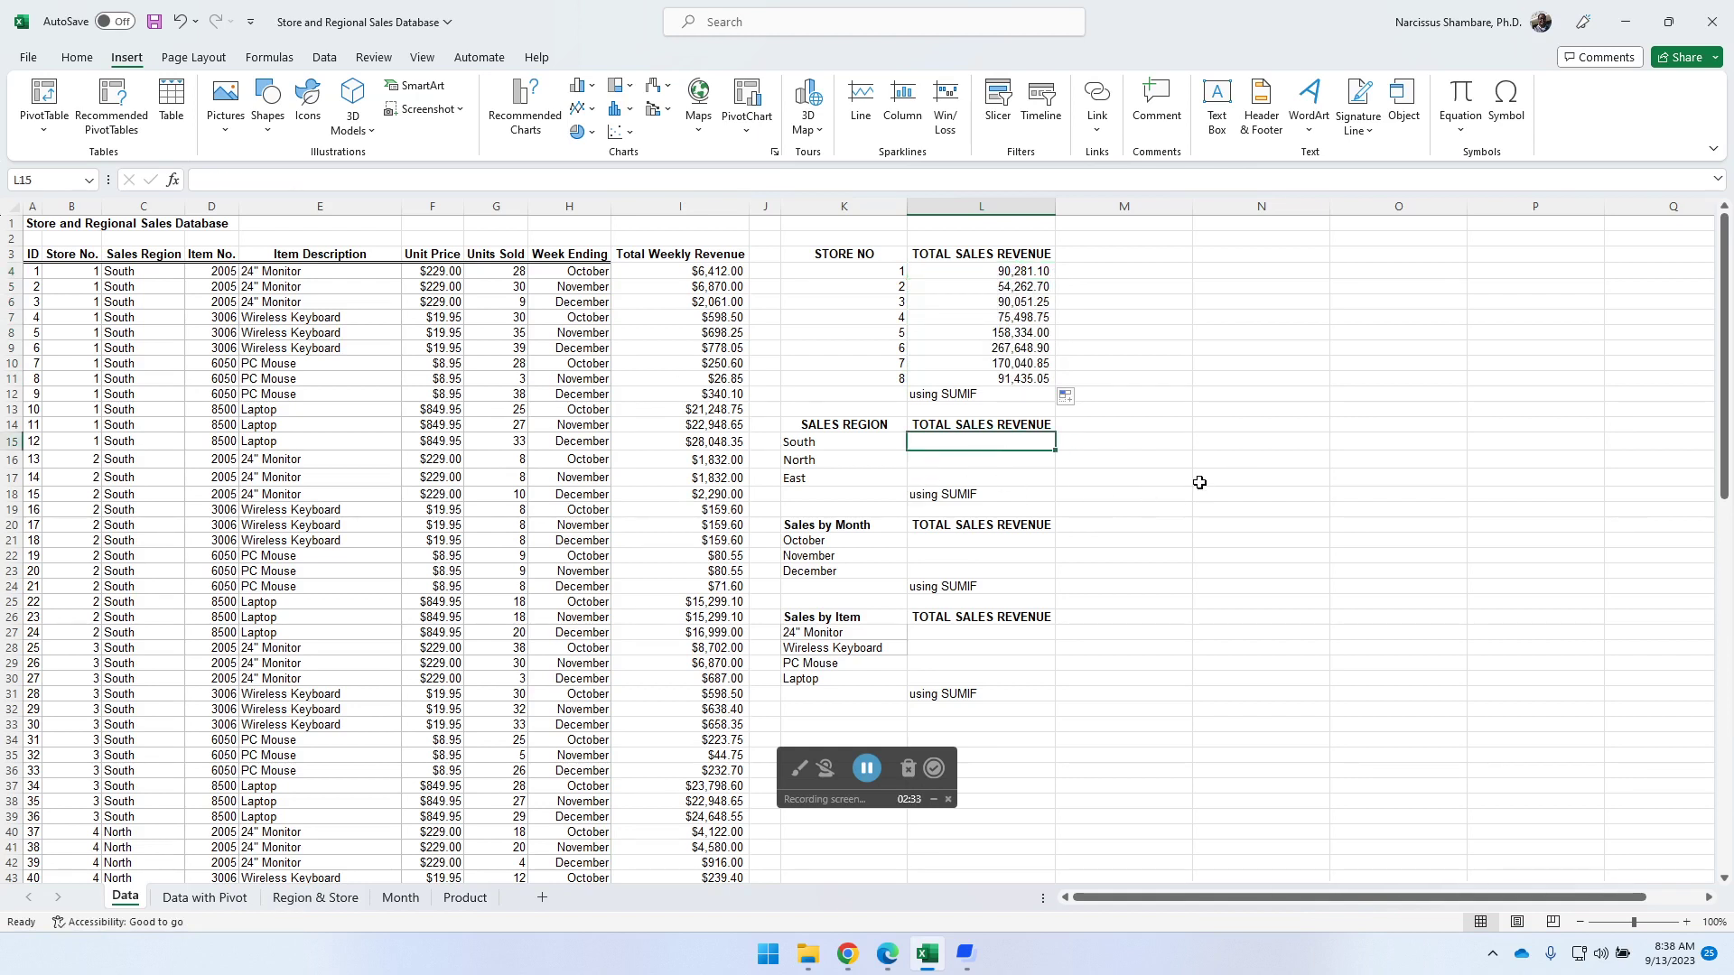
type("=sum")
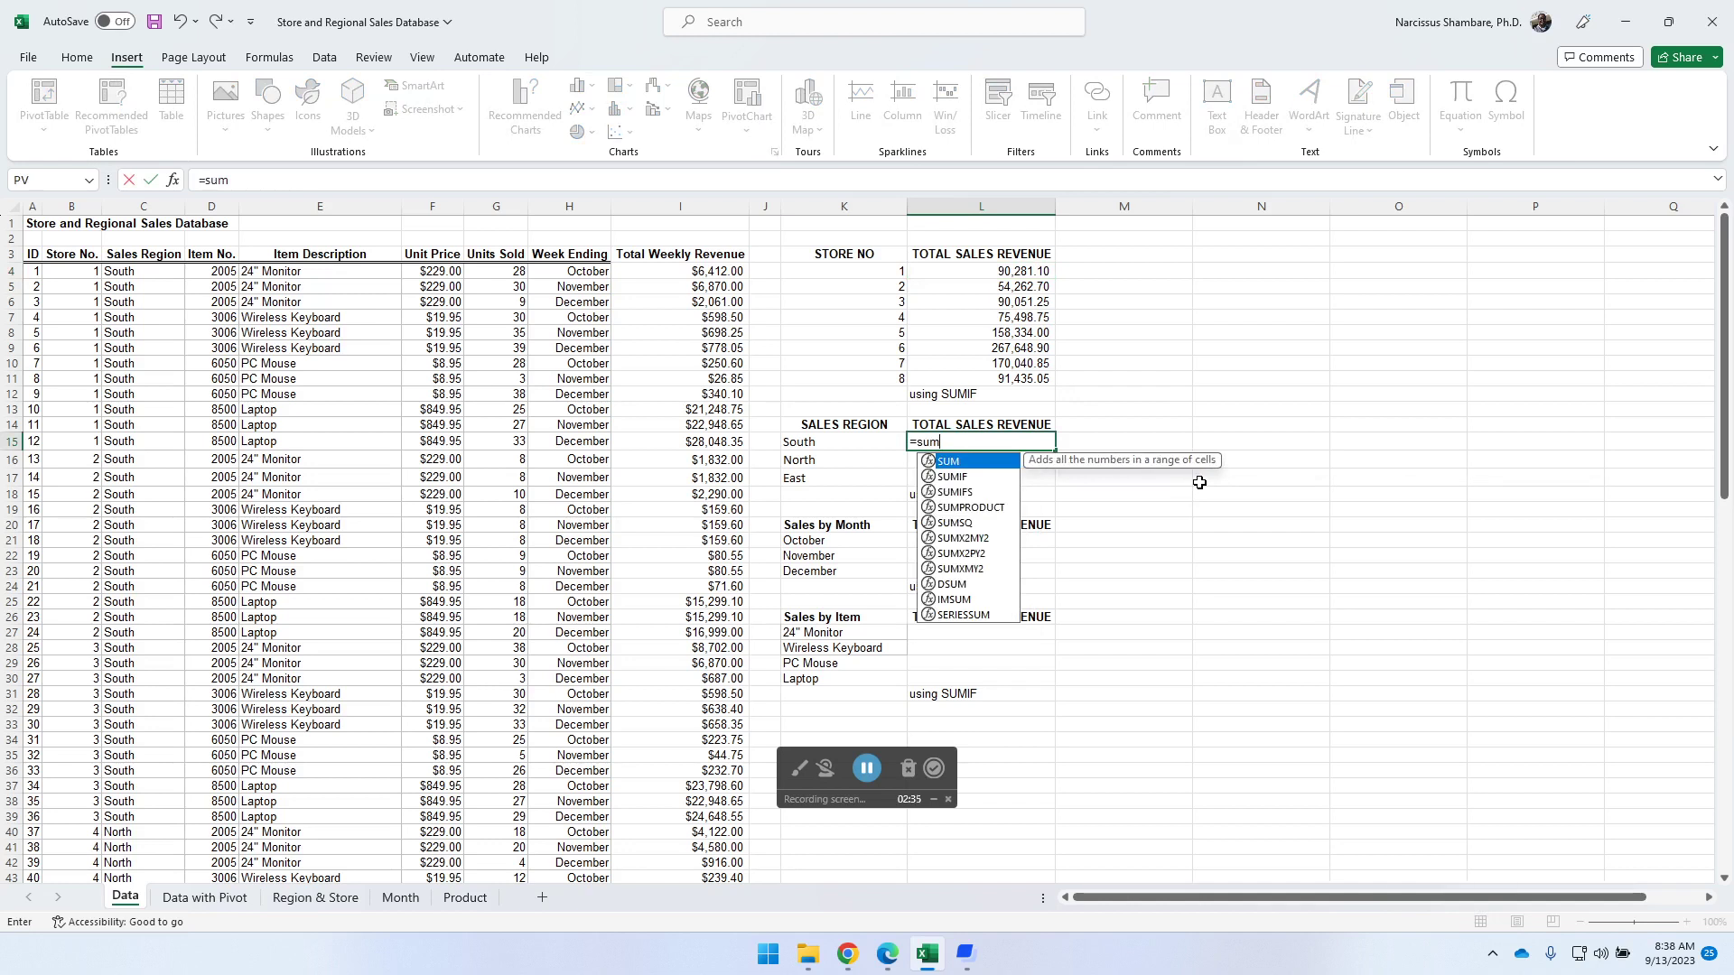
double_click(956, 477)
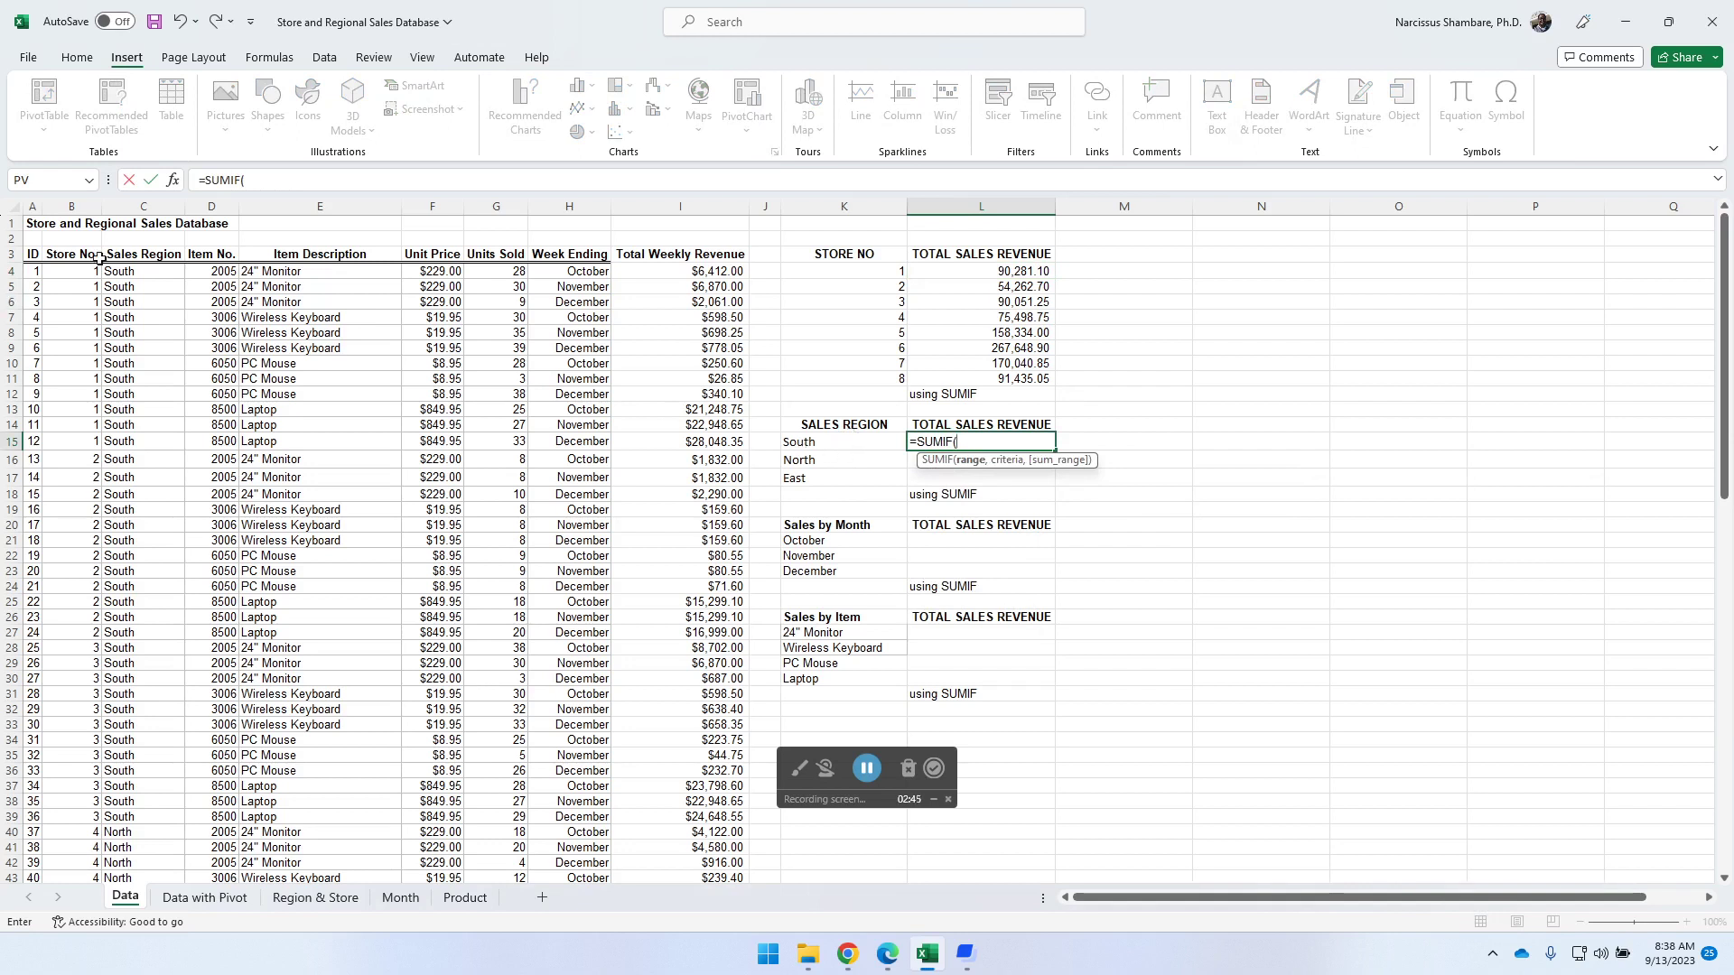
left_click(147, 209)
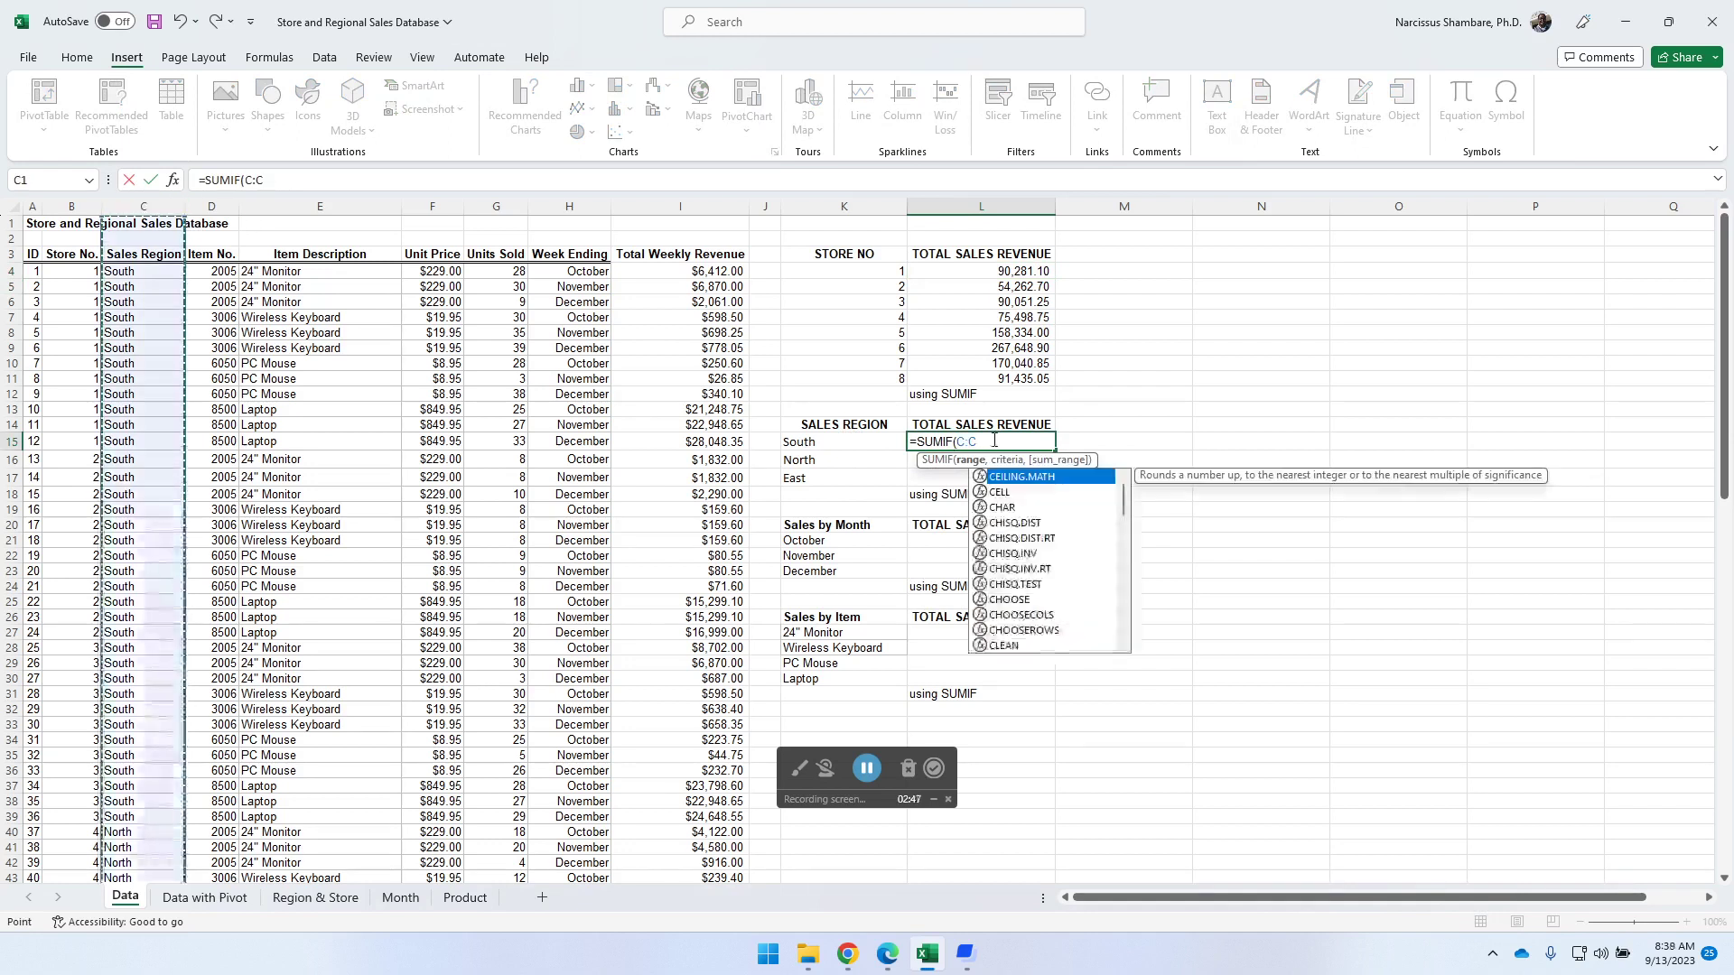
type(",")
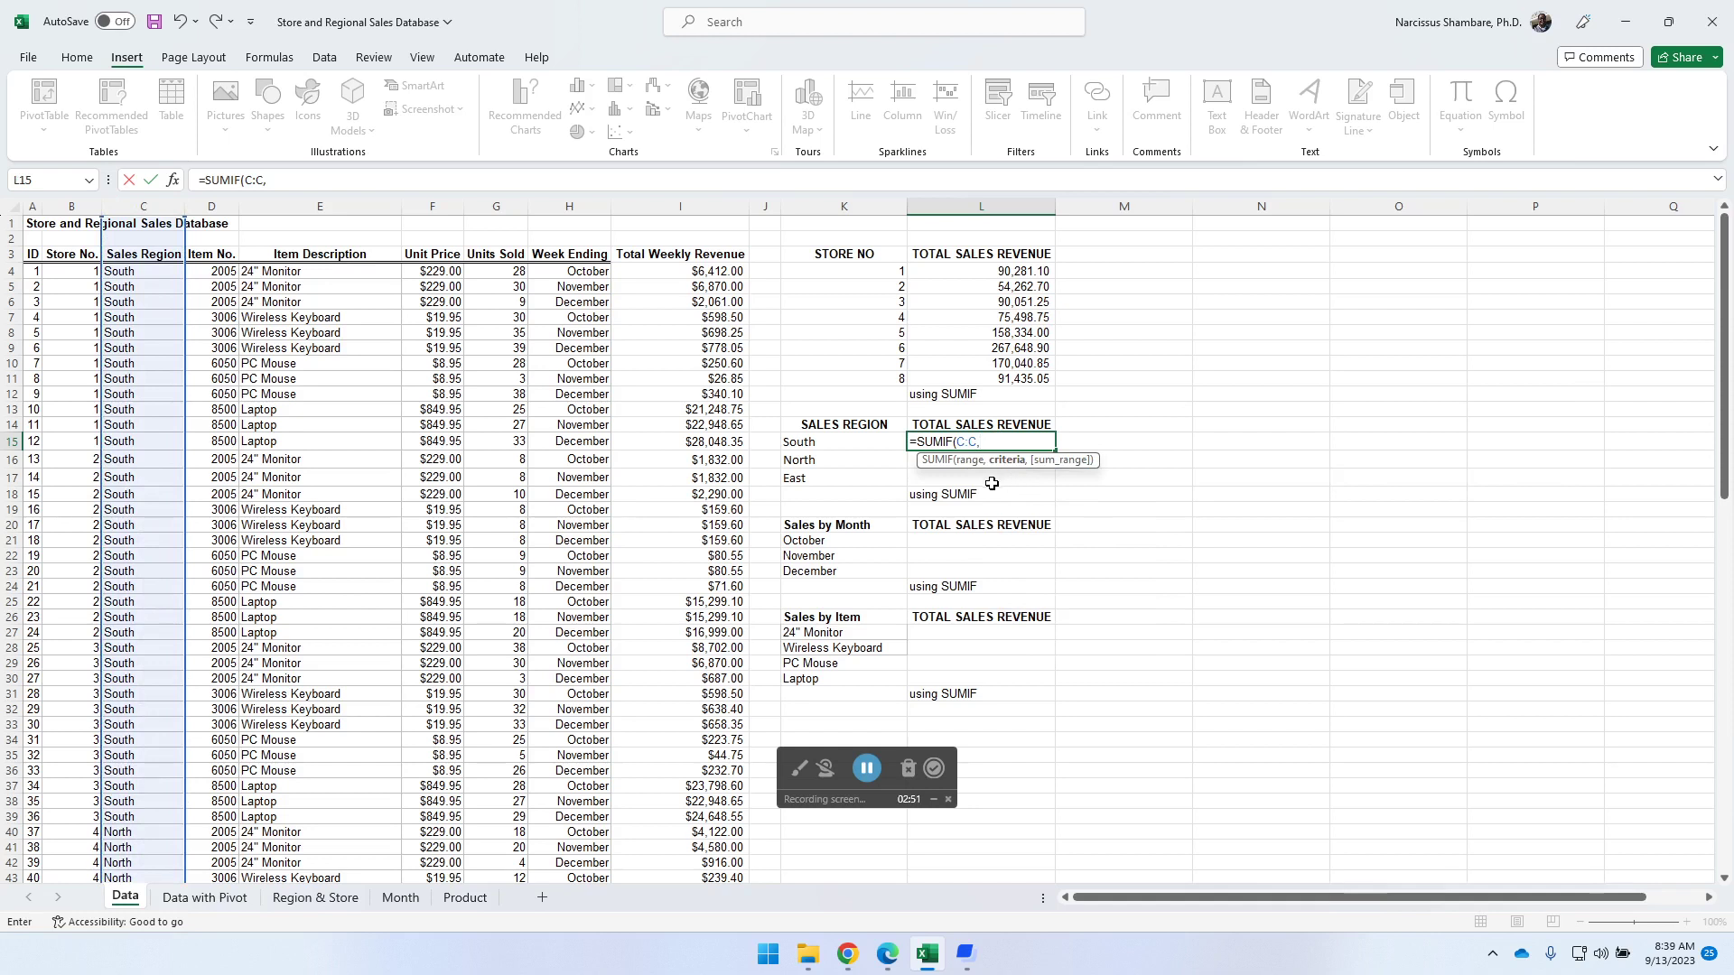
left_click(833, 443)
type(",")
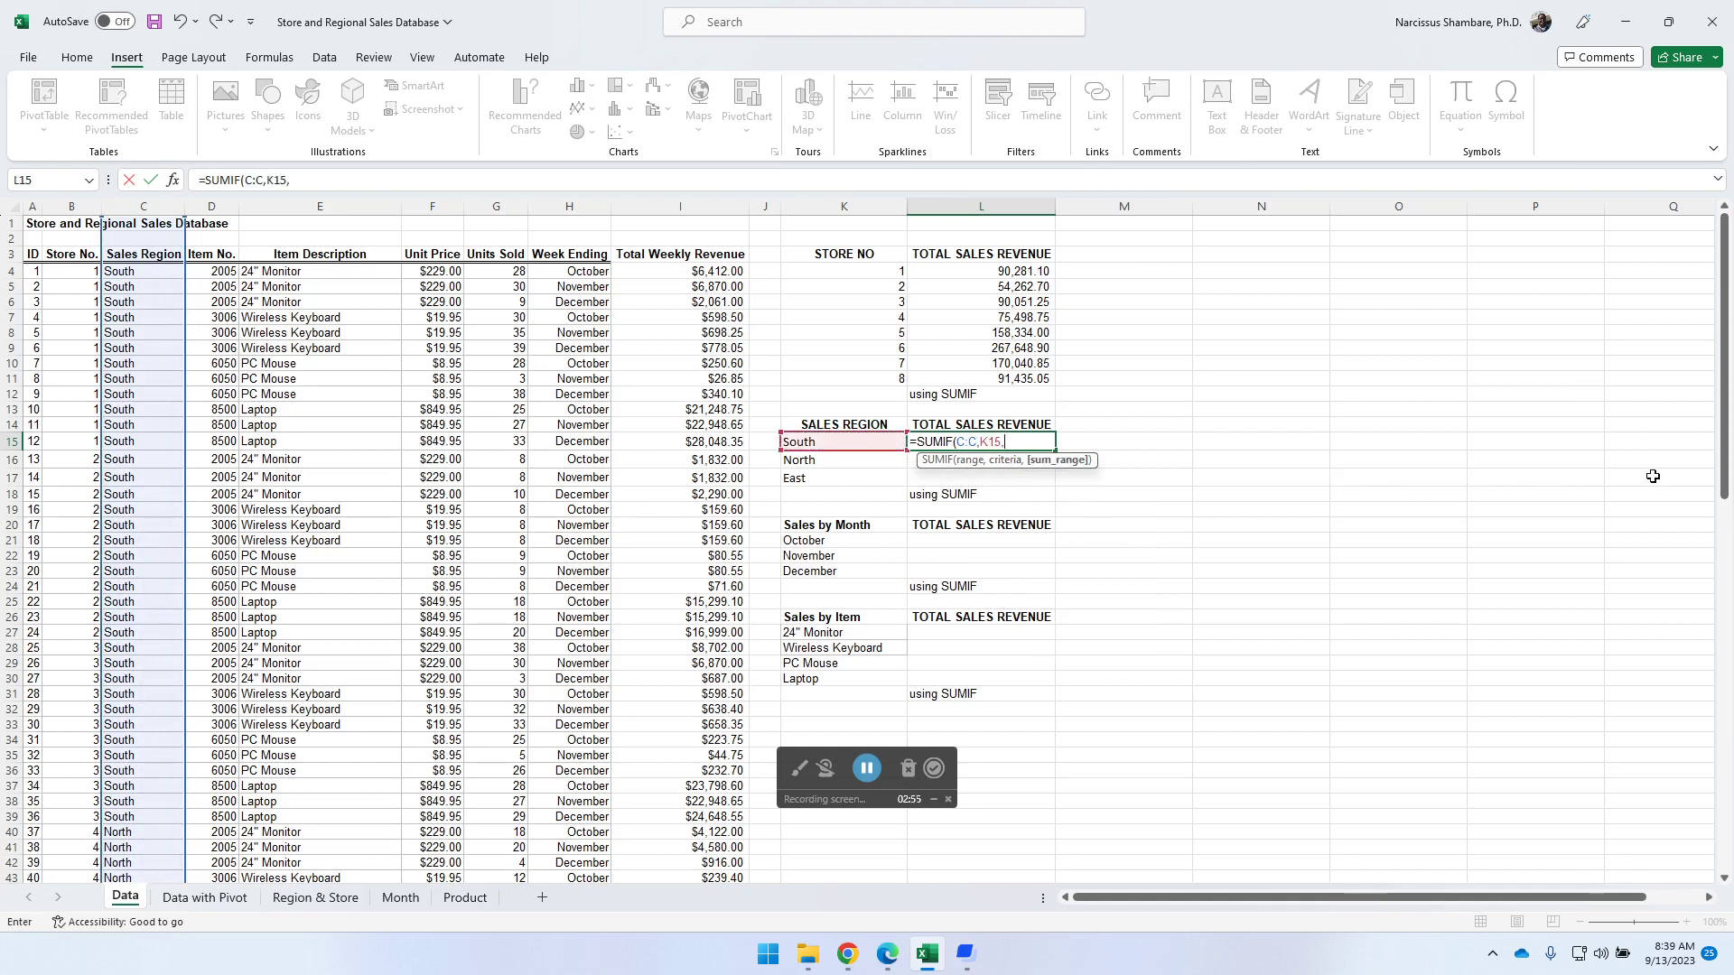
left_click(706, 205)
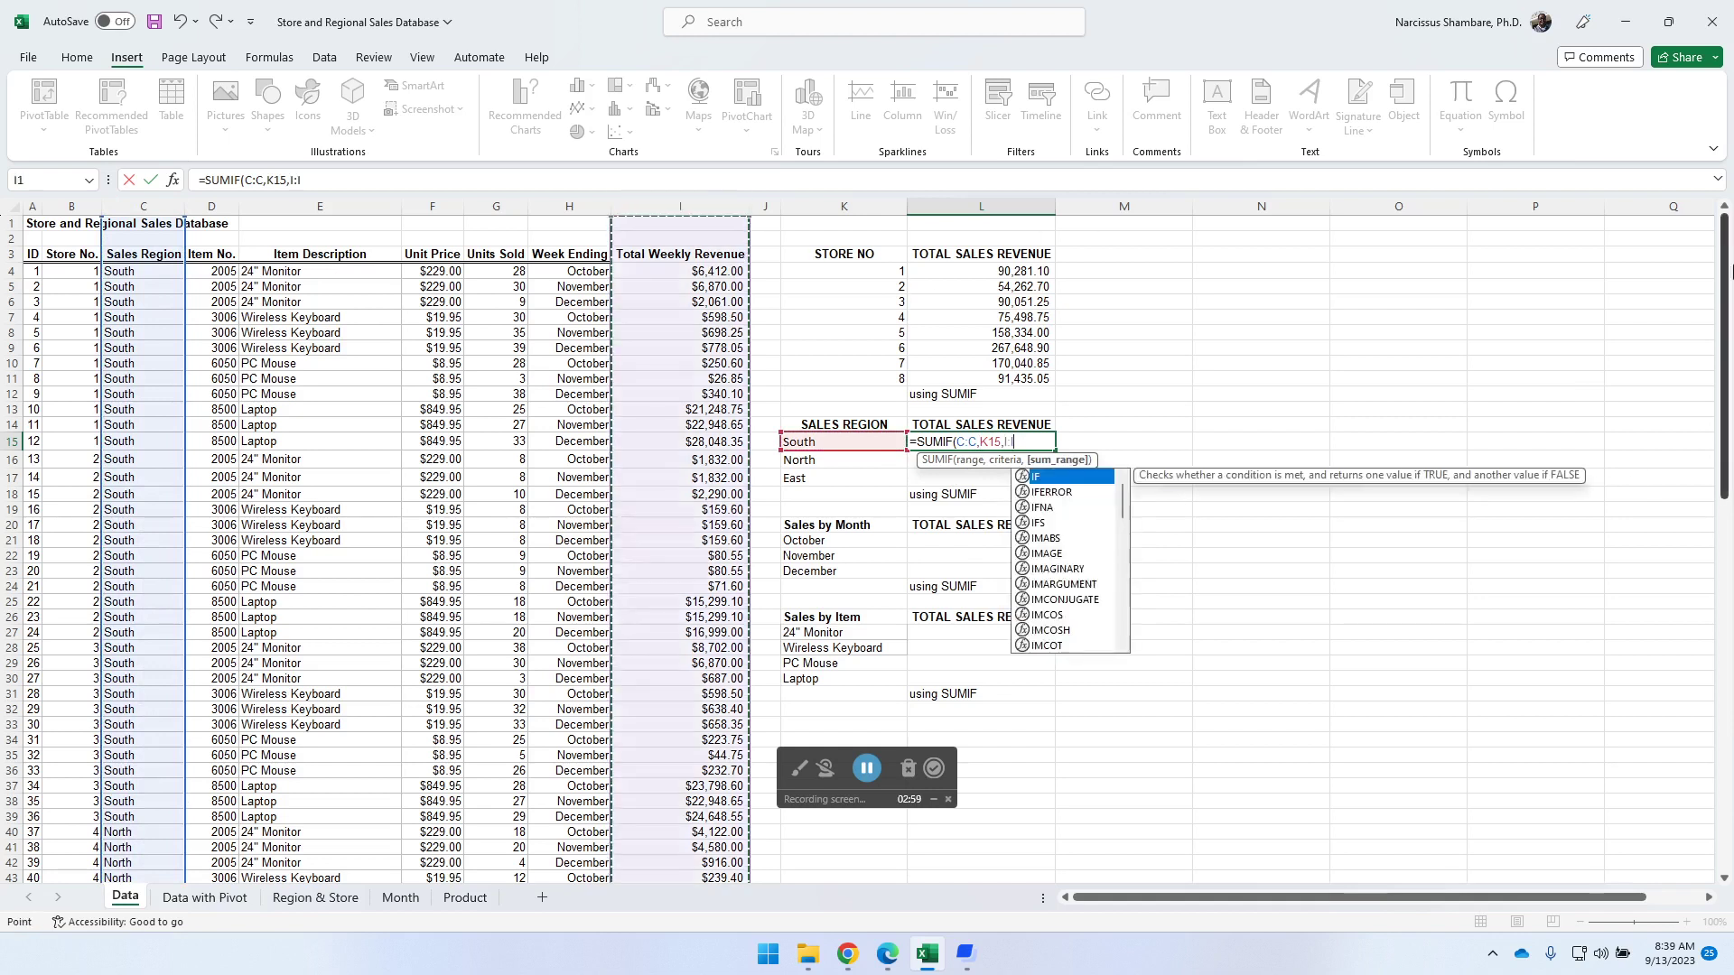
type(")")
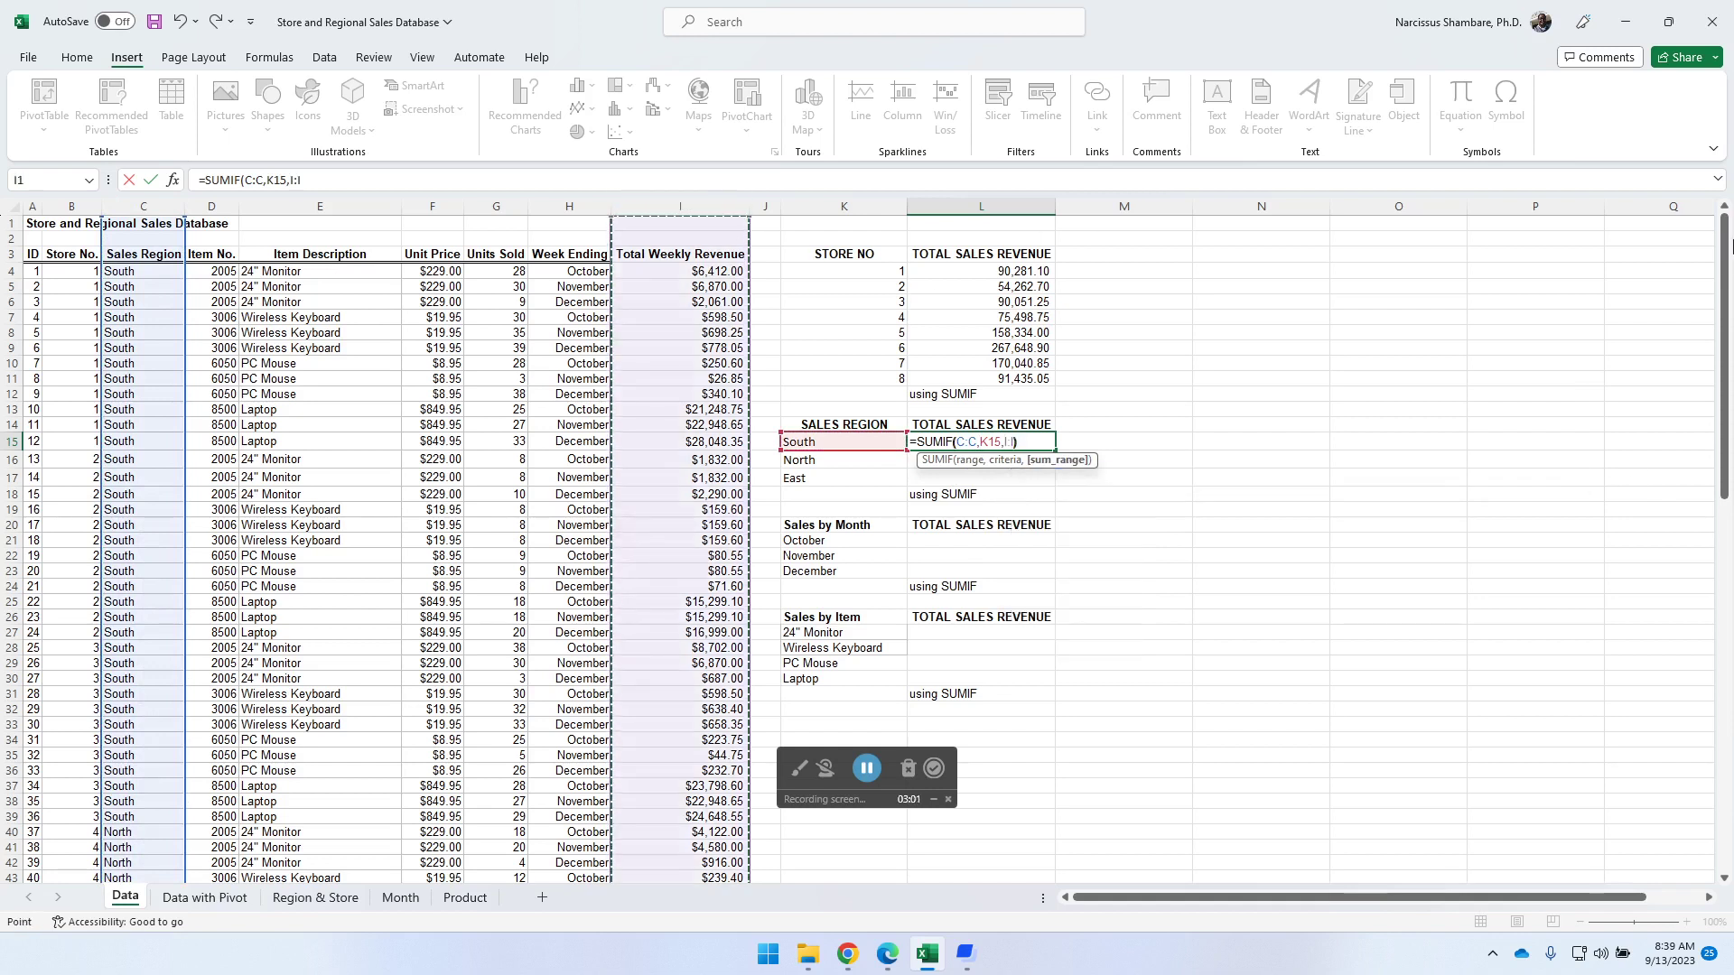
key("Return")
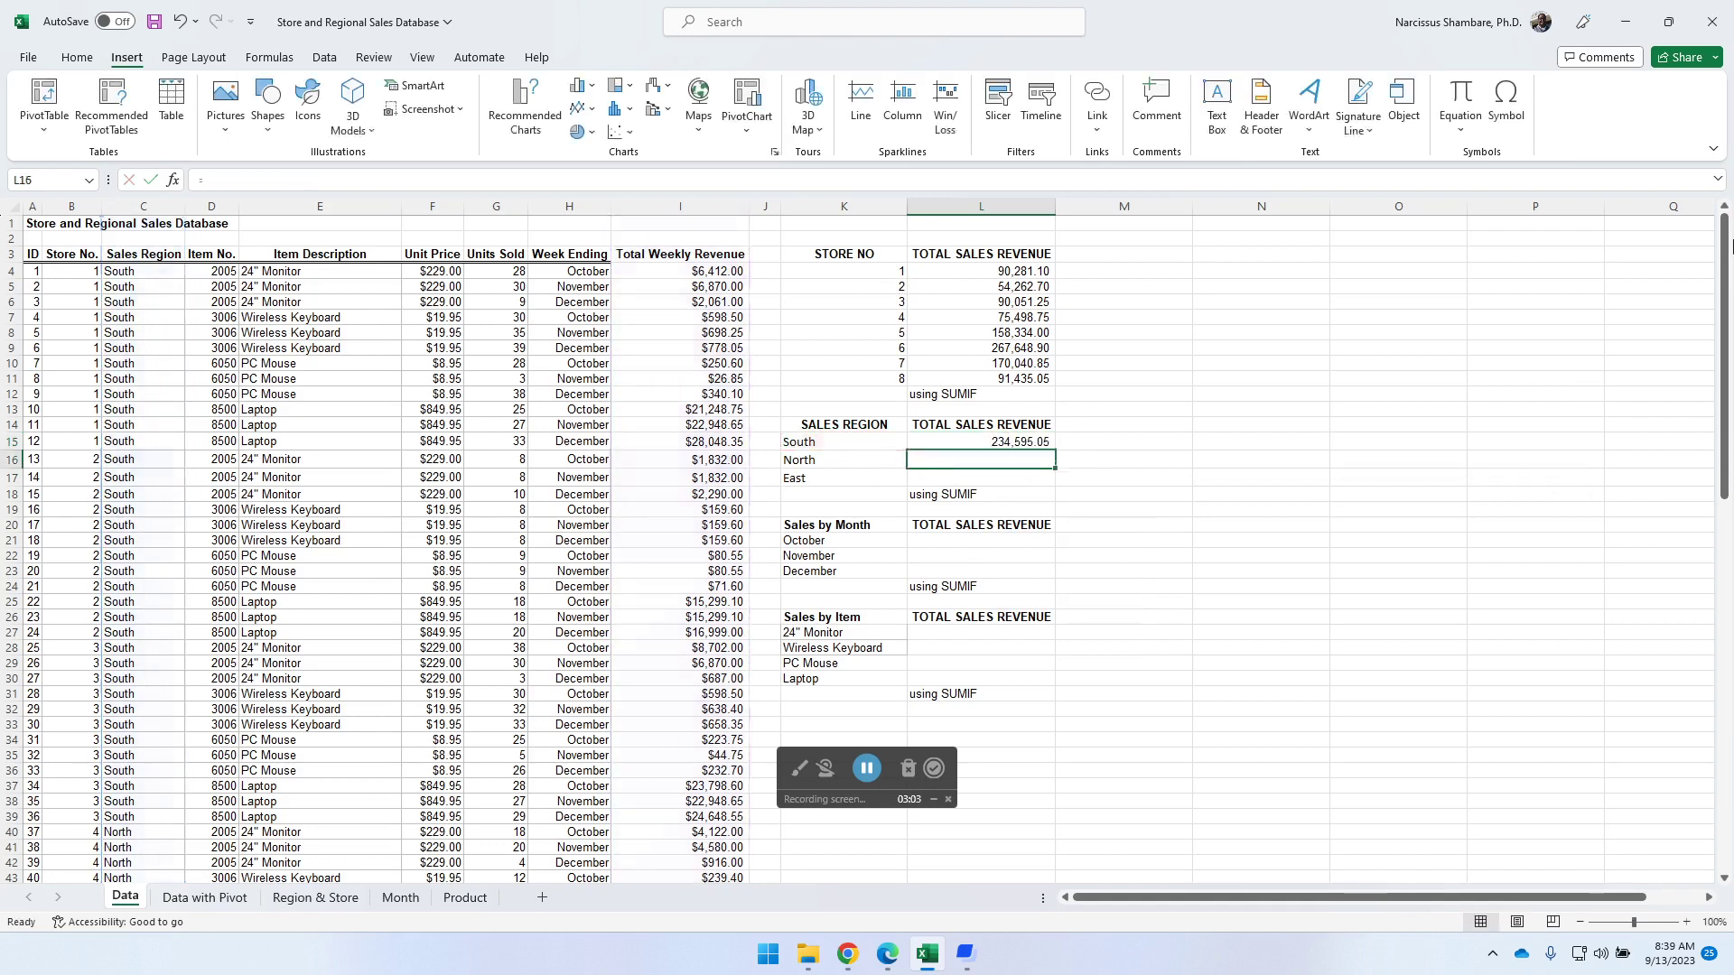
left_click(1016, 441)
left_click_drag(1057, 452, 1057, 485)
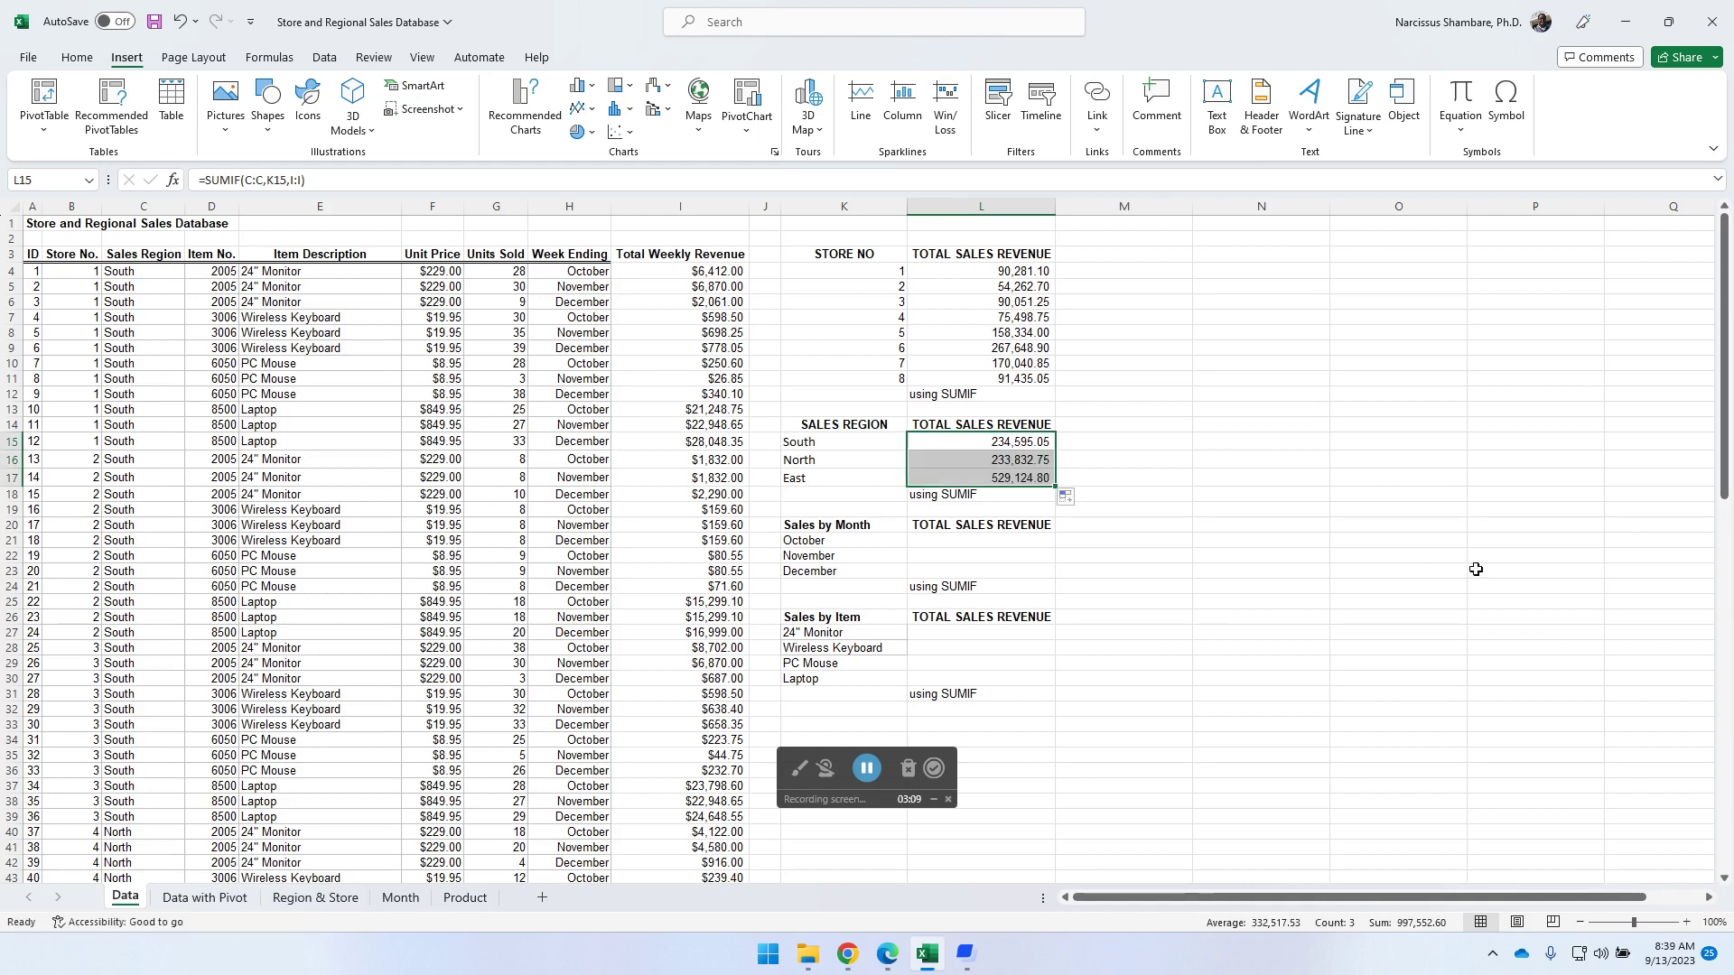
- Enter =SUMIF(H:H,K21,I:I) in L21 and fill it to L23 for October through December
left_click(967, 539)
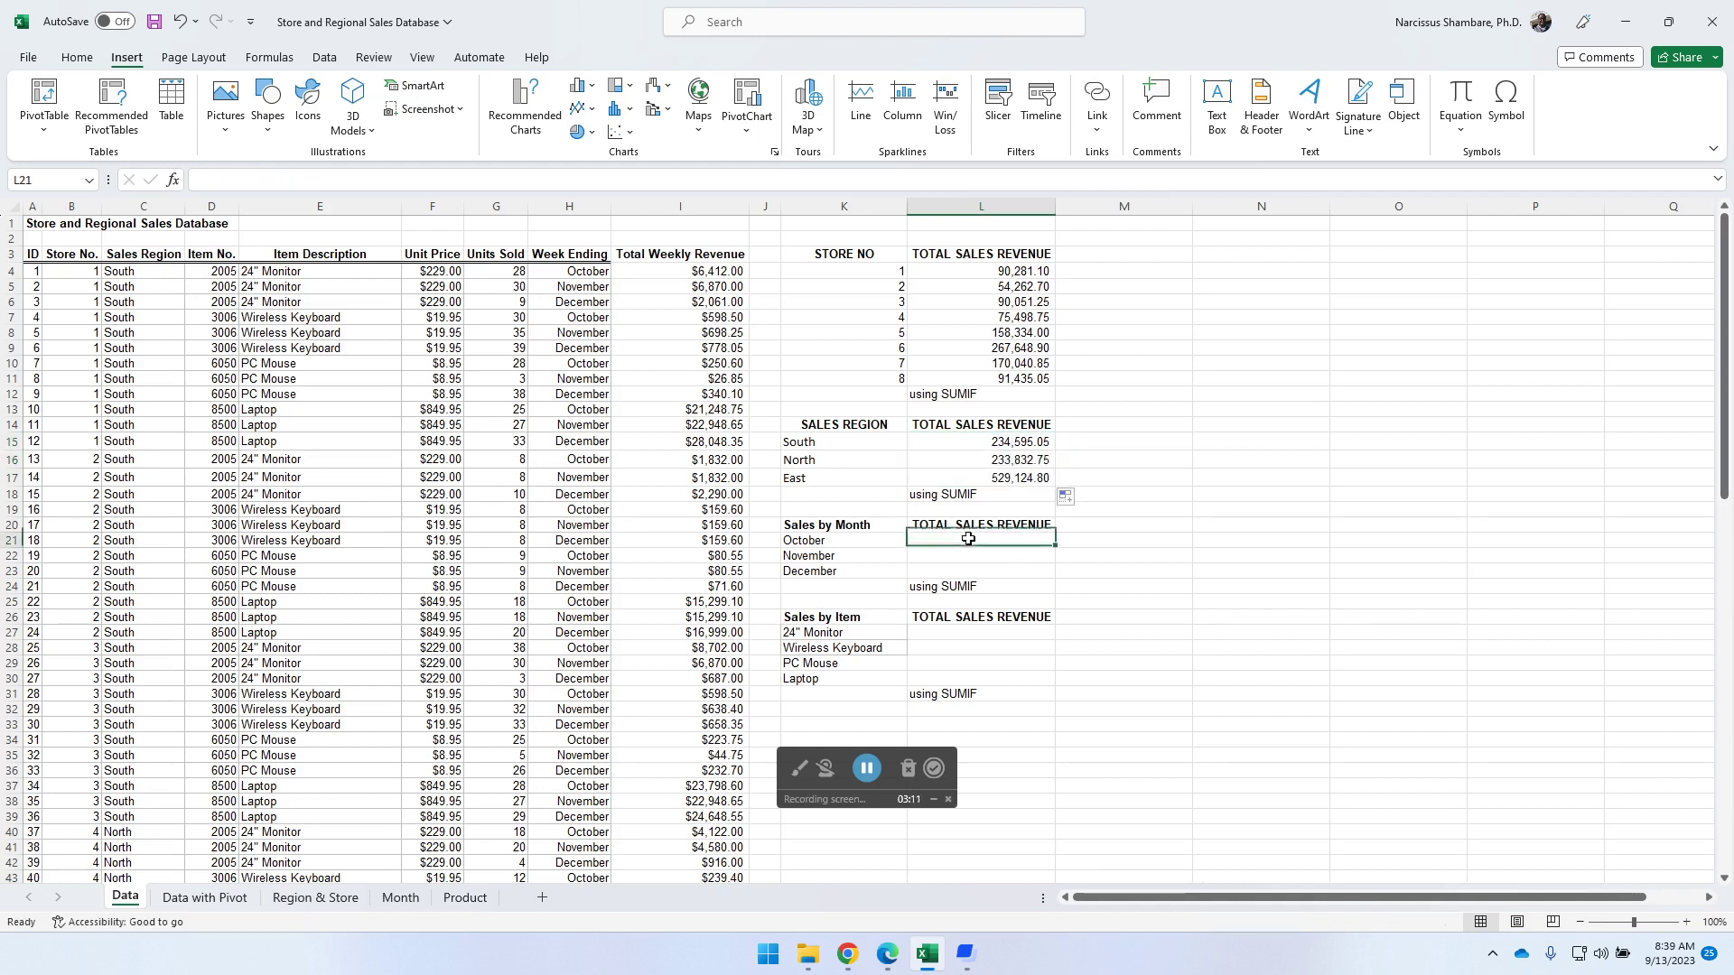
type("=")
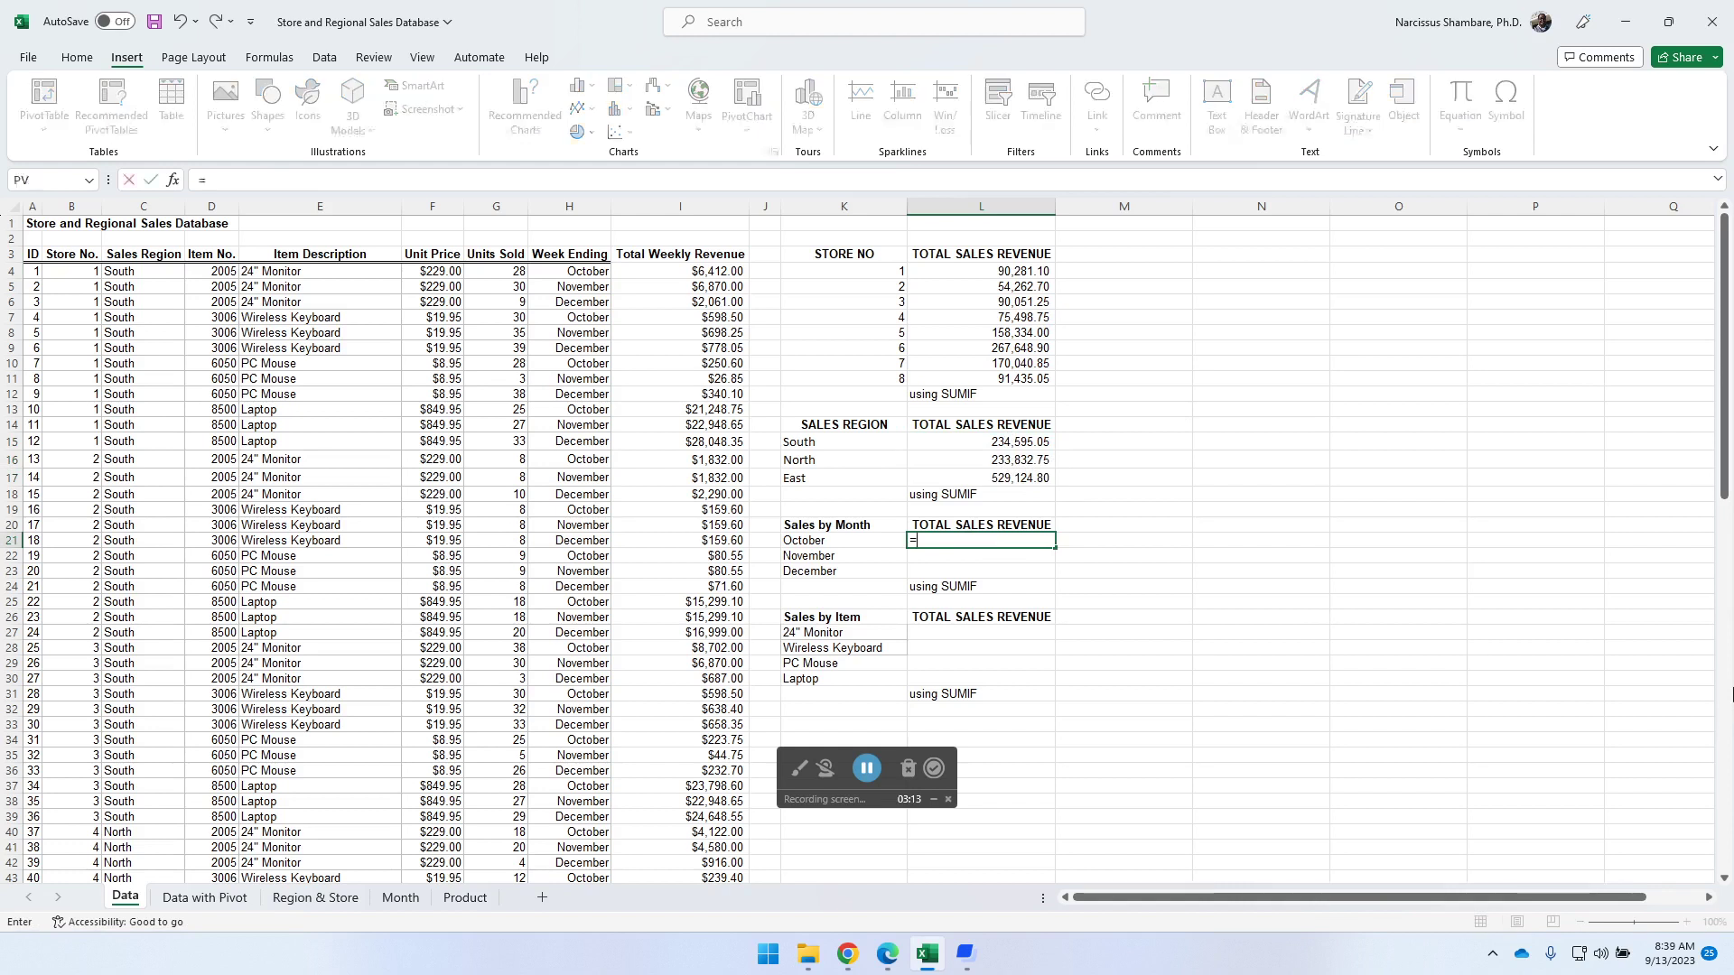
type("sum")
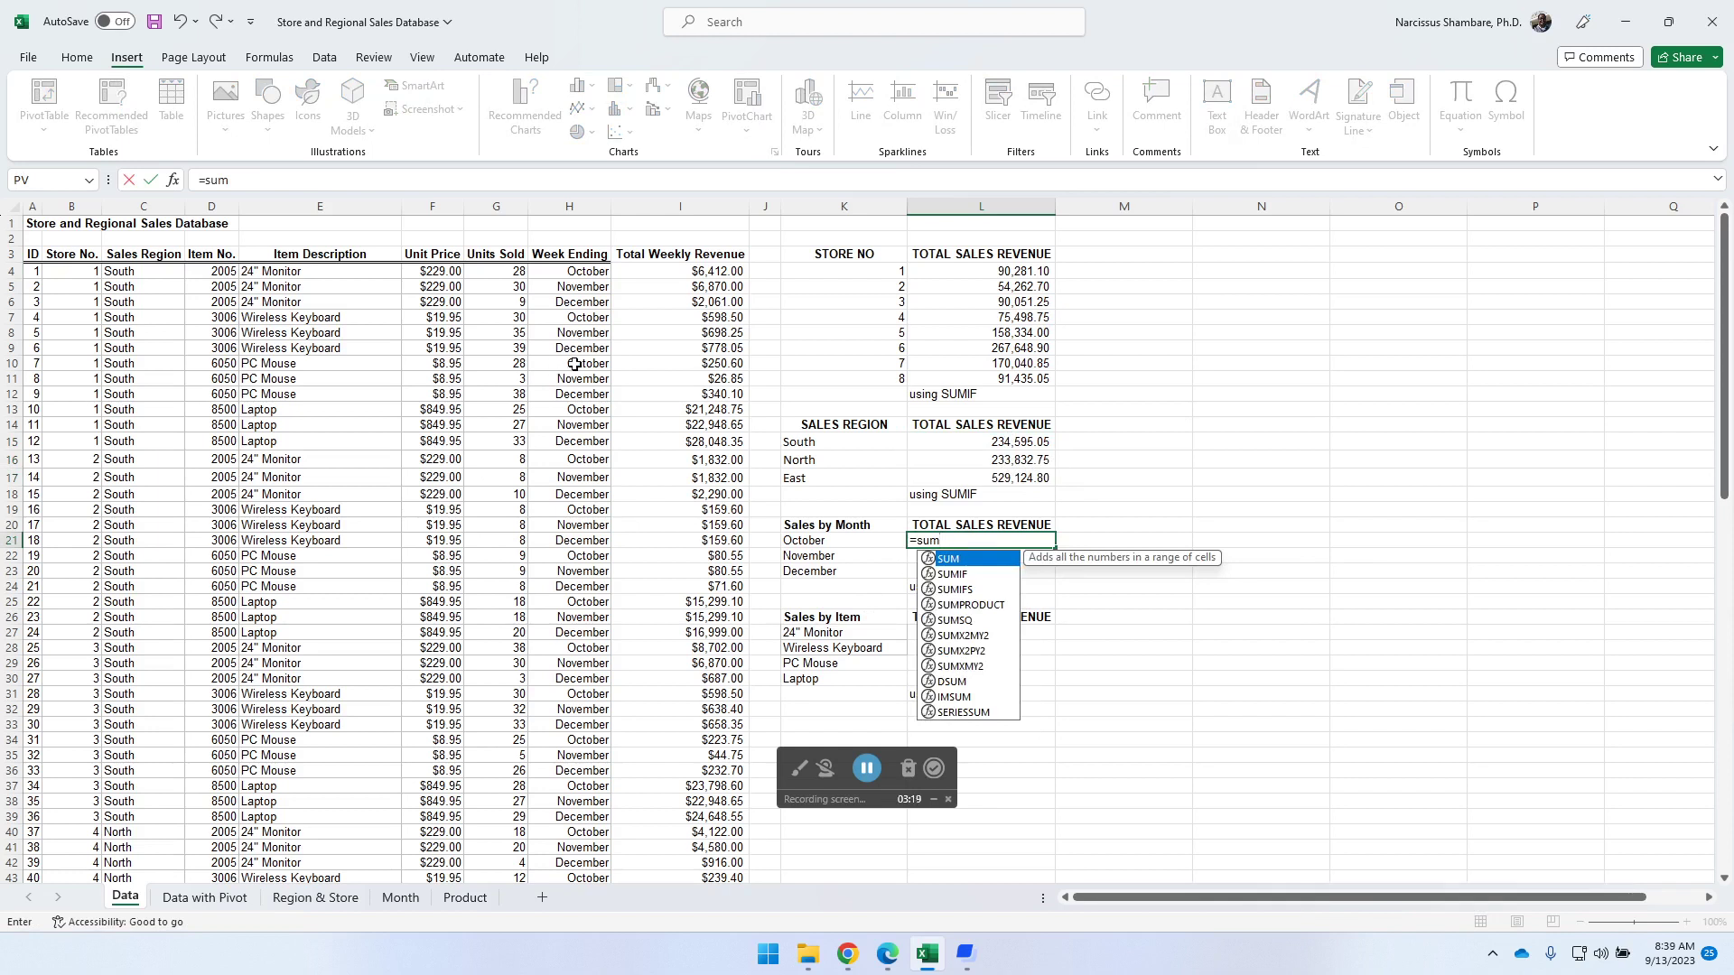
left_click(965, 579)
double_click(965, 579)
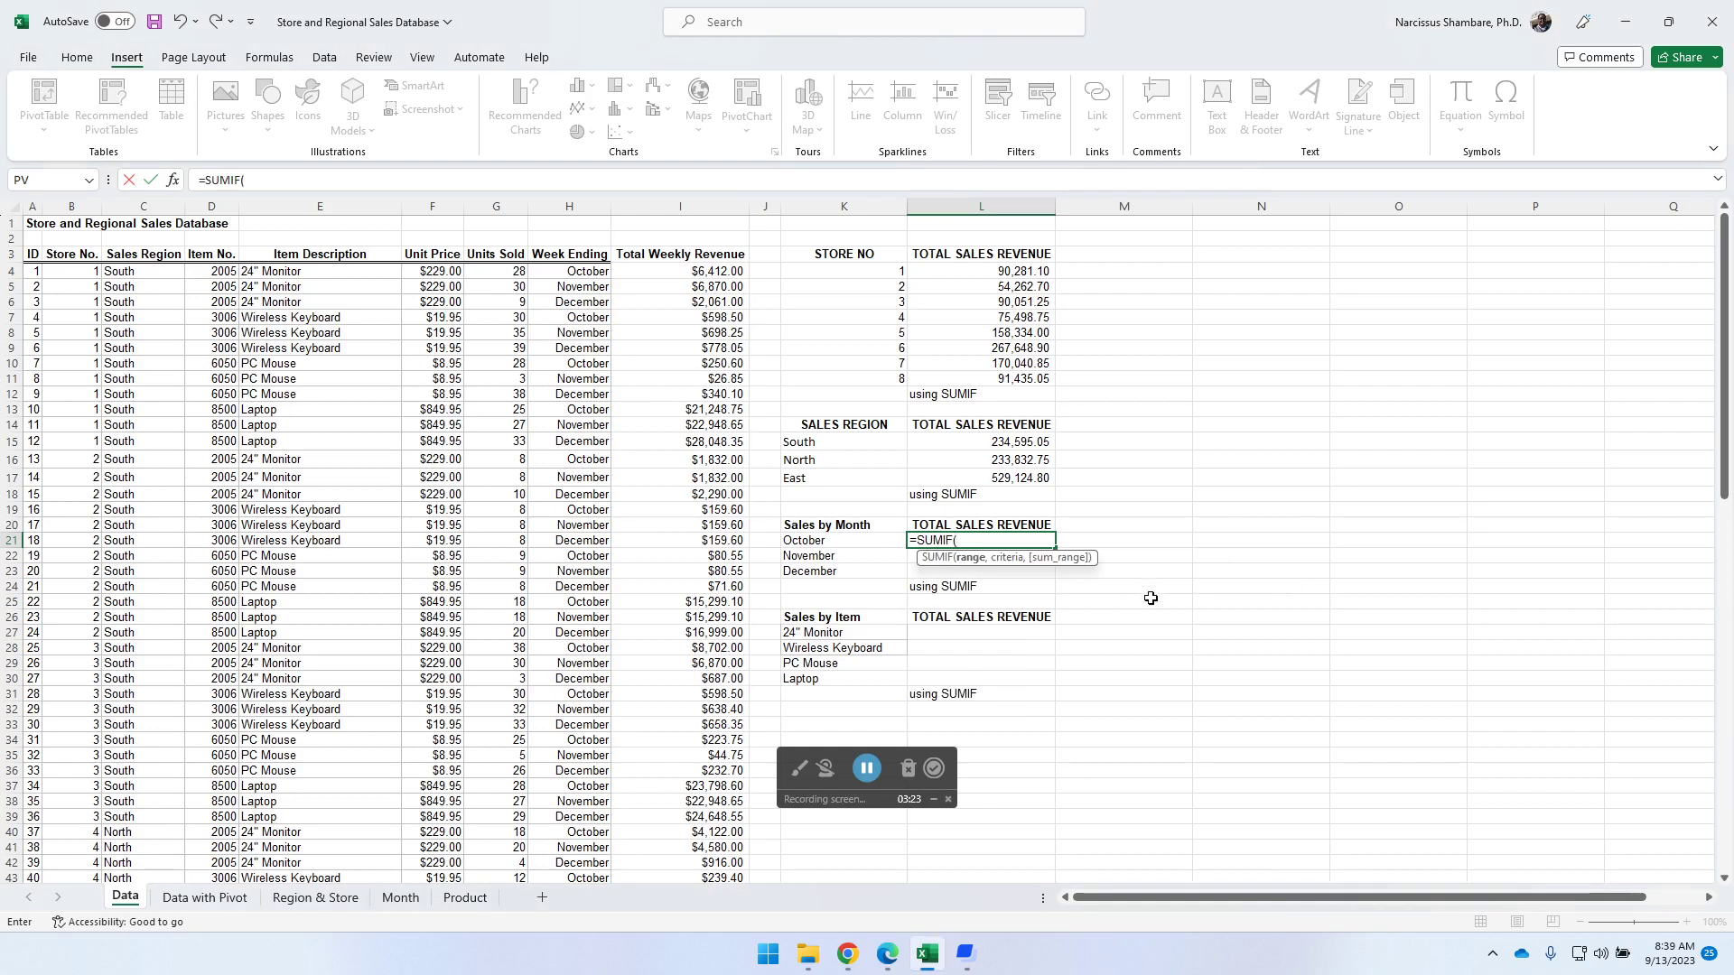
left_click(580, 204)
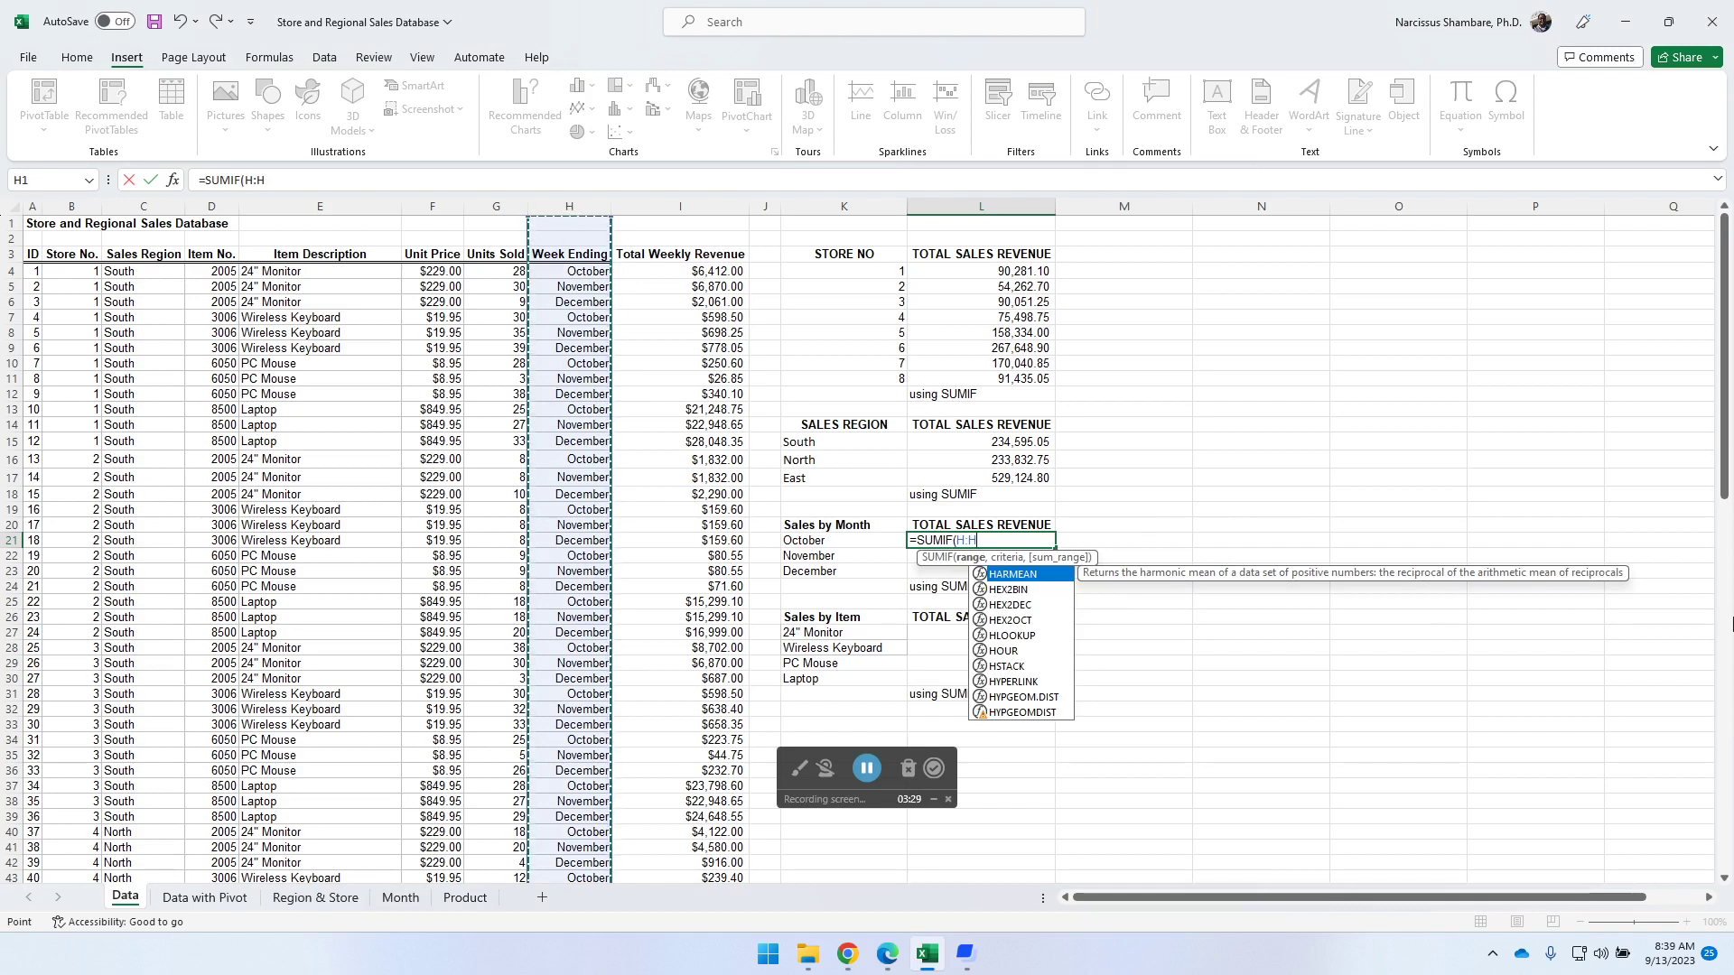
type(",")
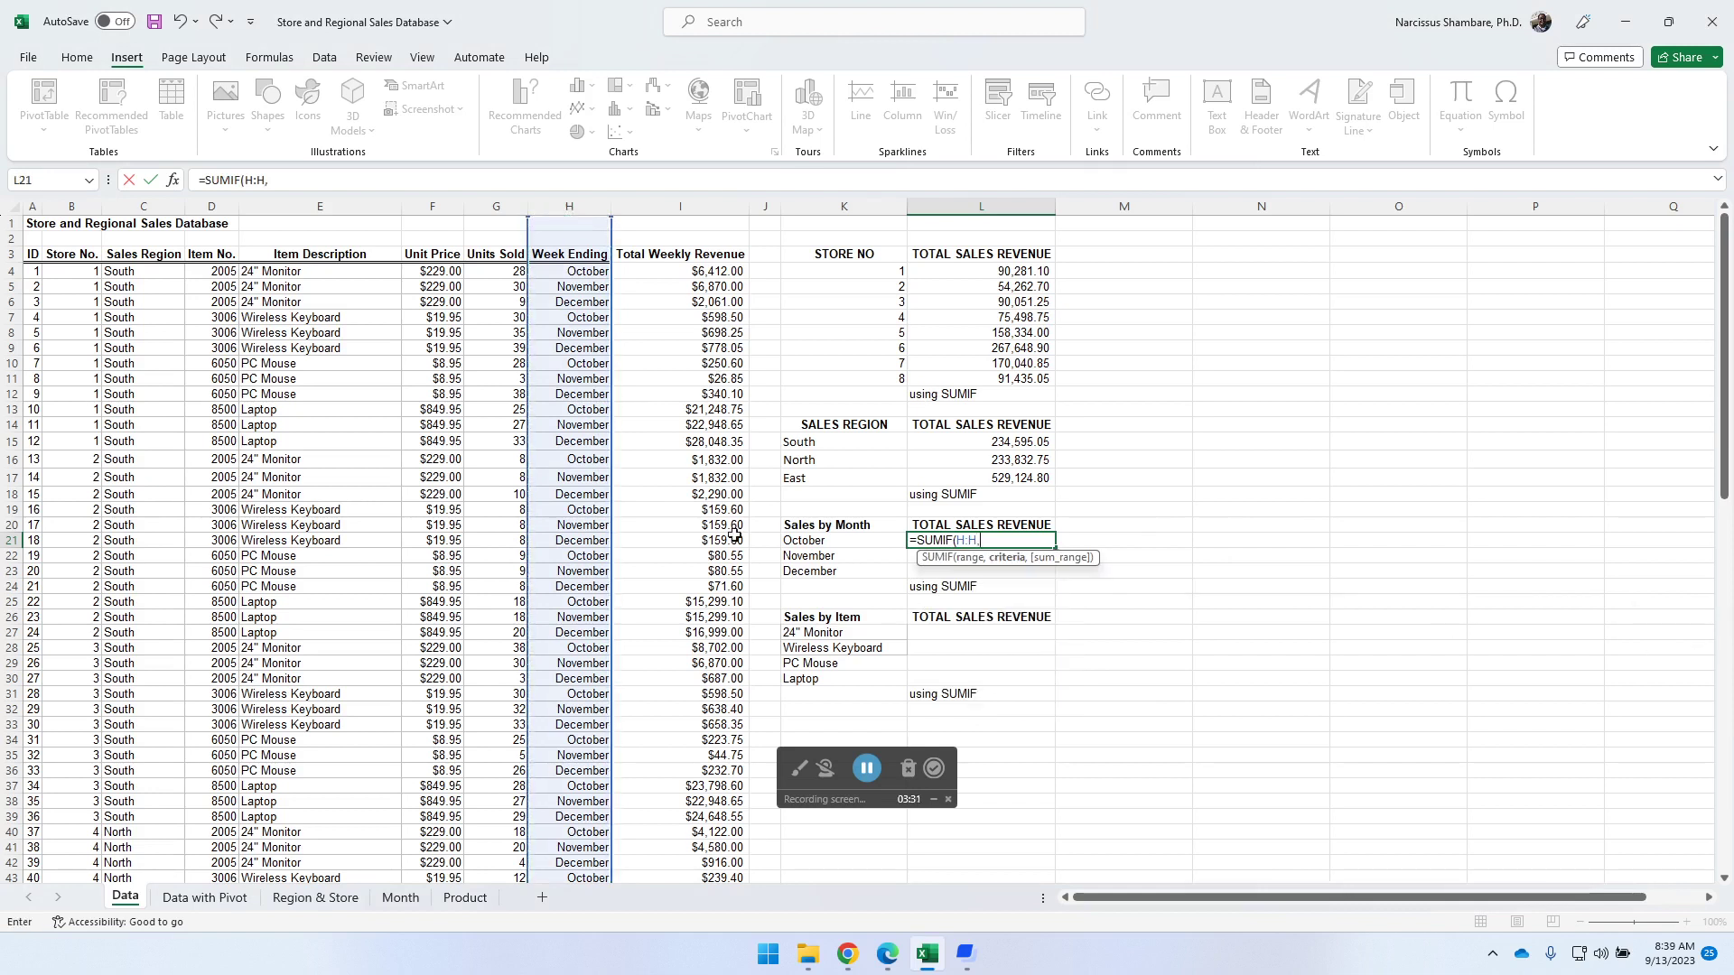
left_click(824, 540)
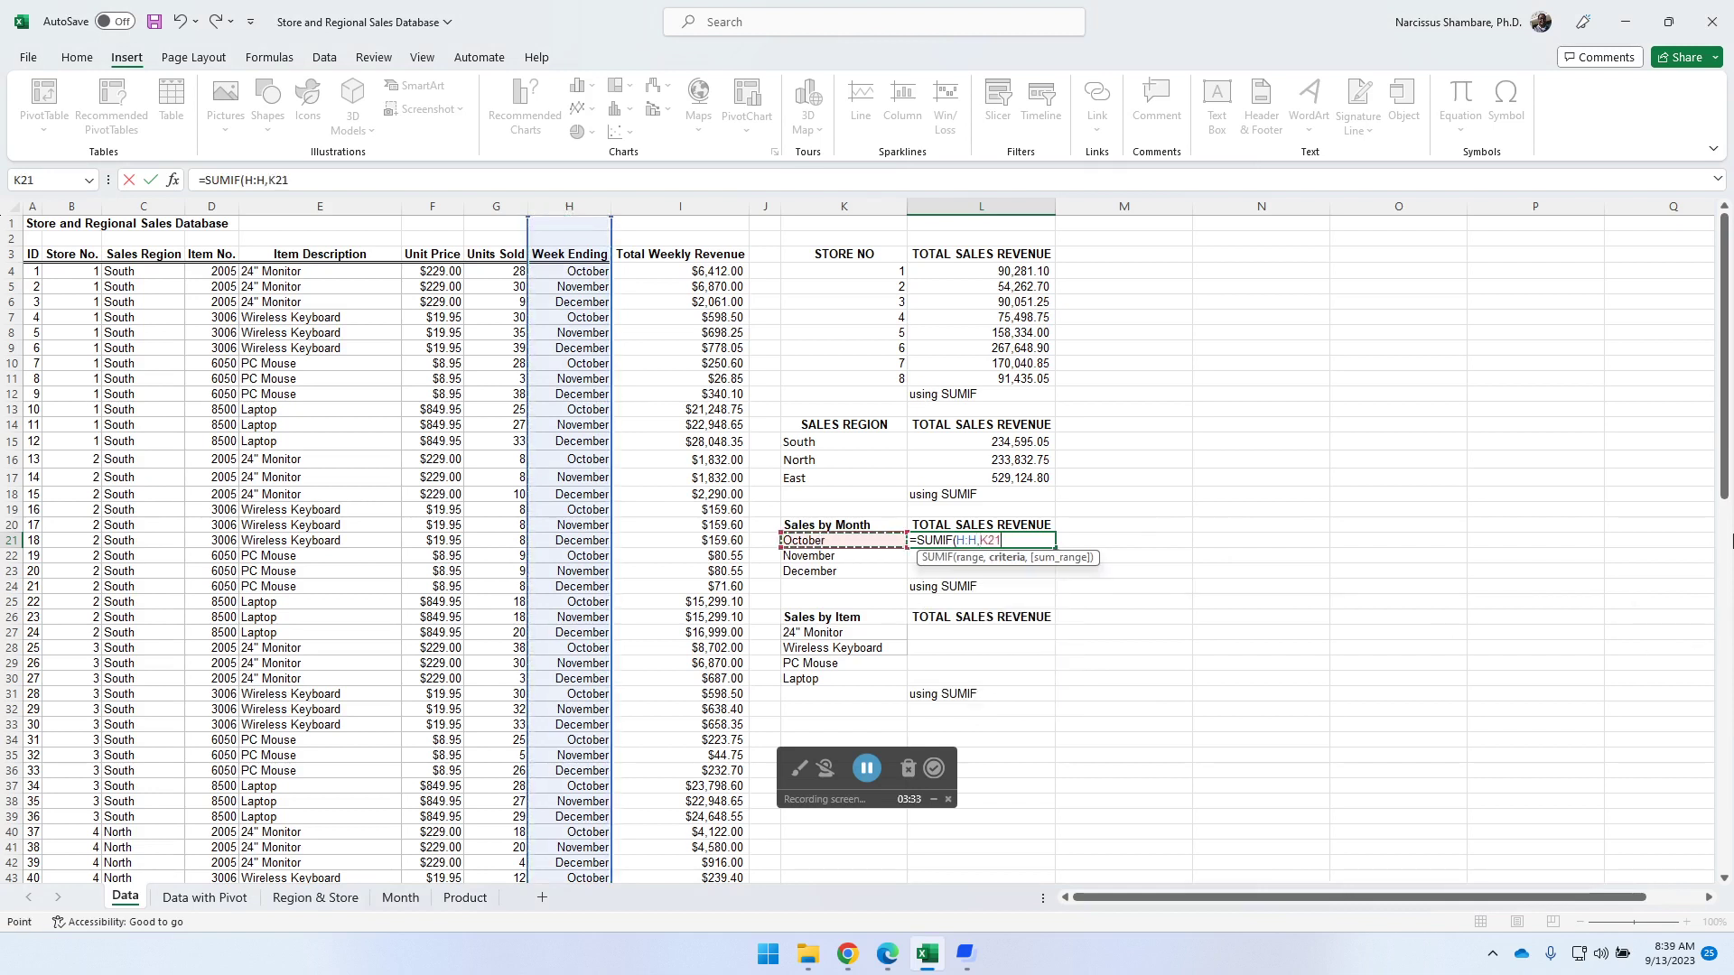
type(",")
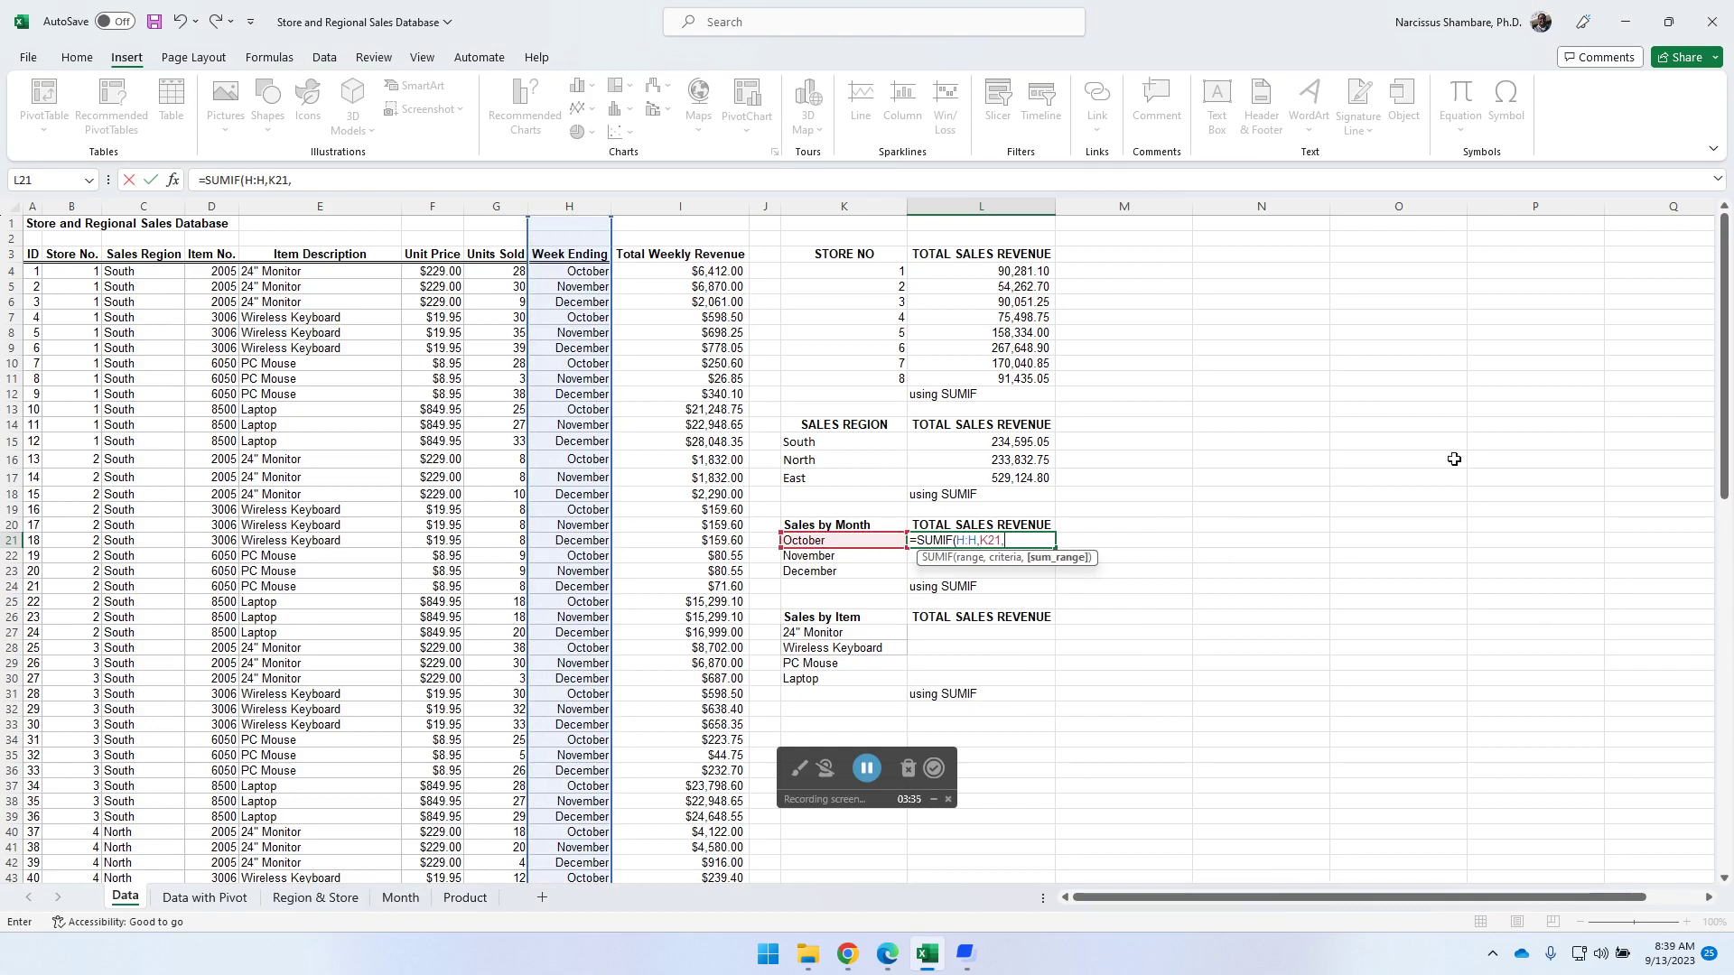
left_click(695, 202)
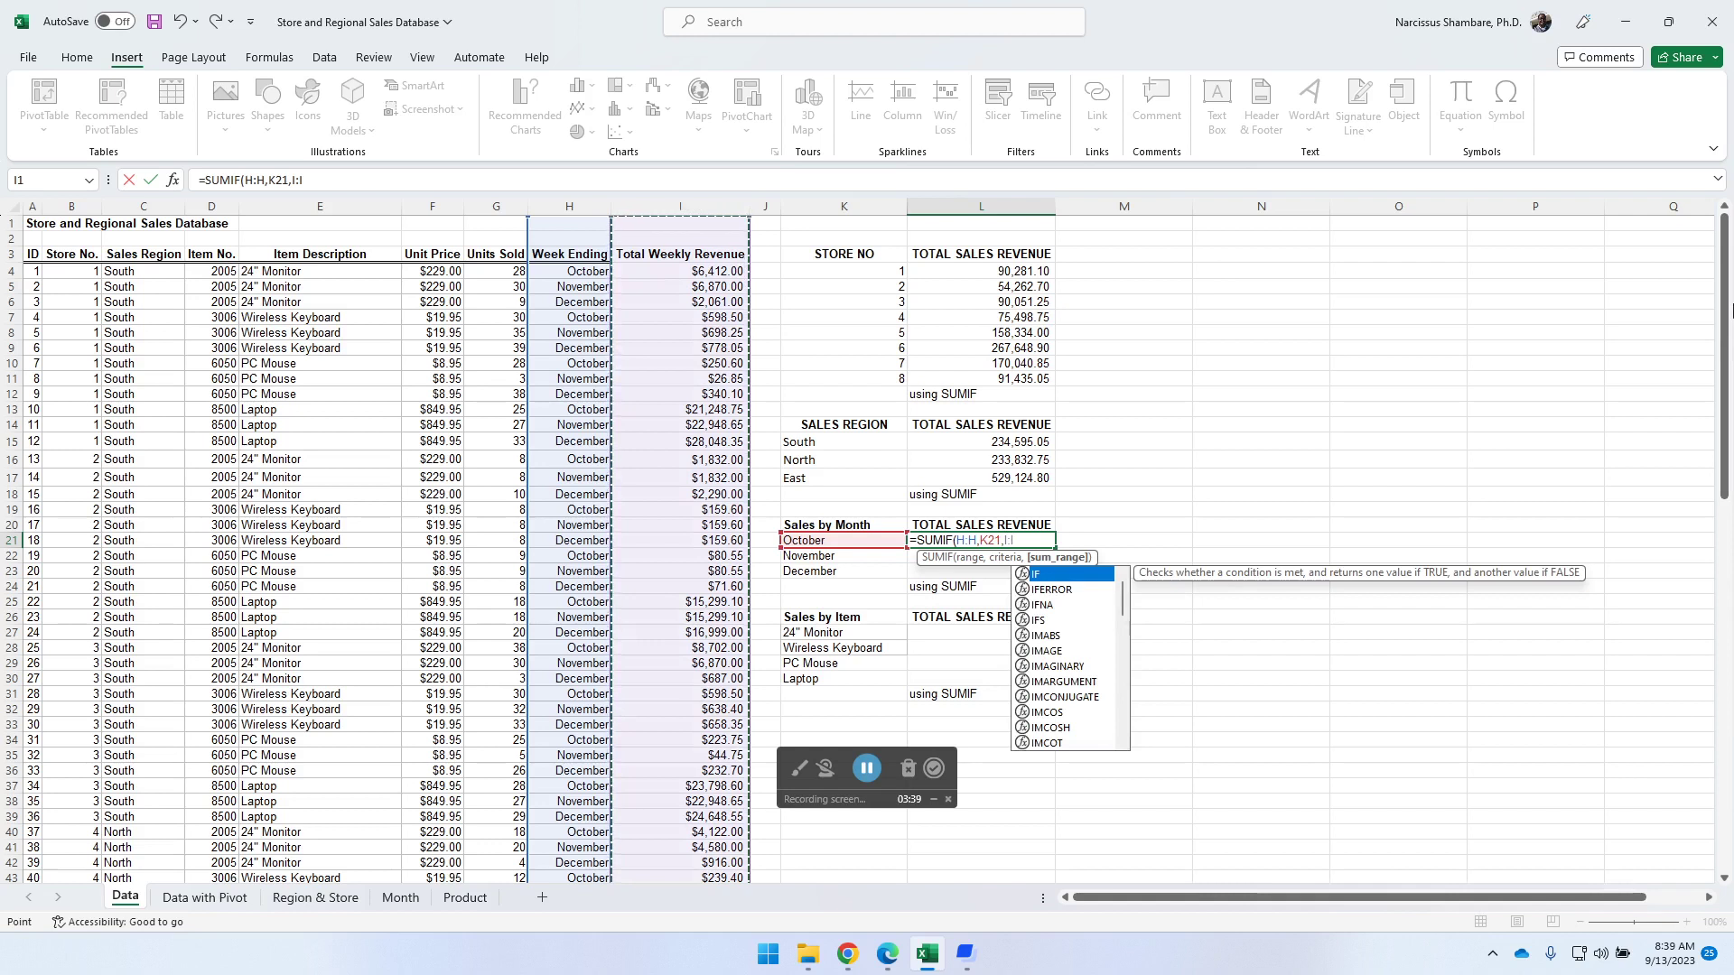
type(")")
key("ctrl+Return")
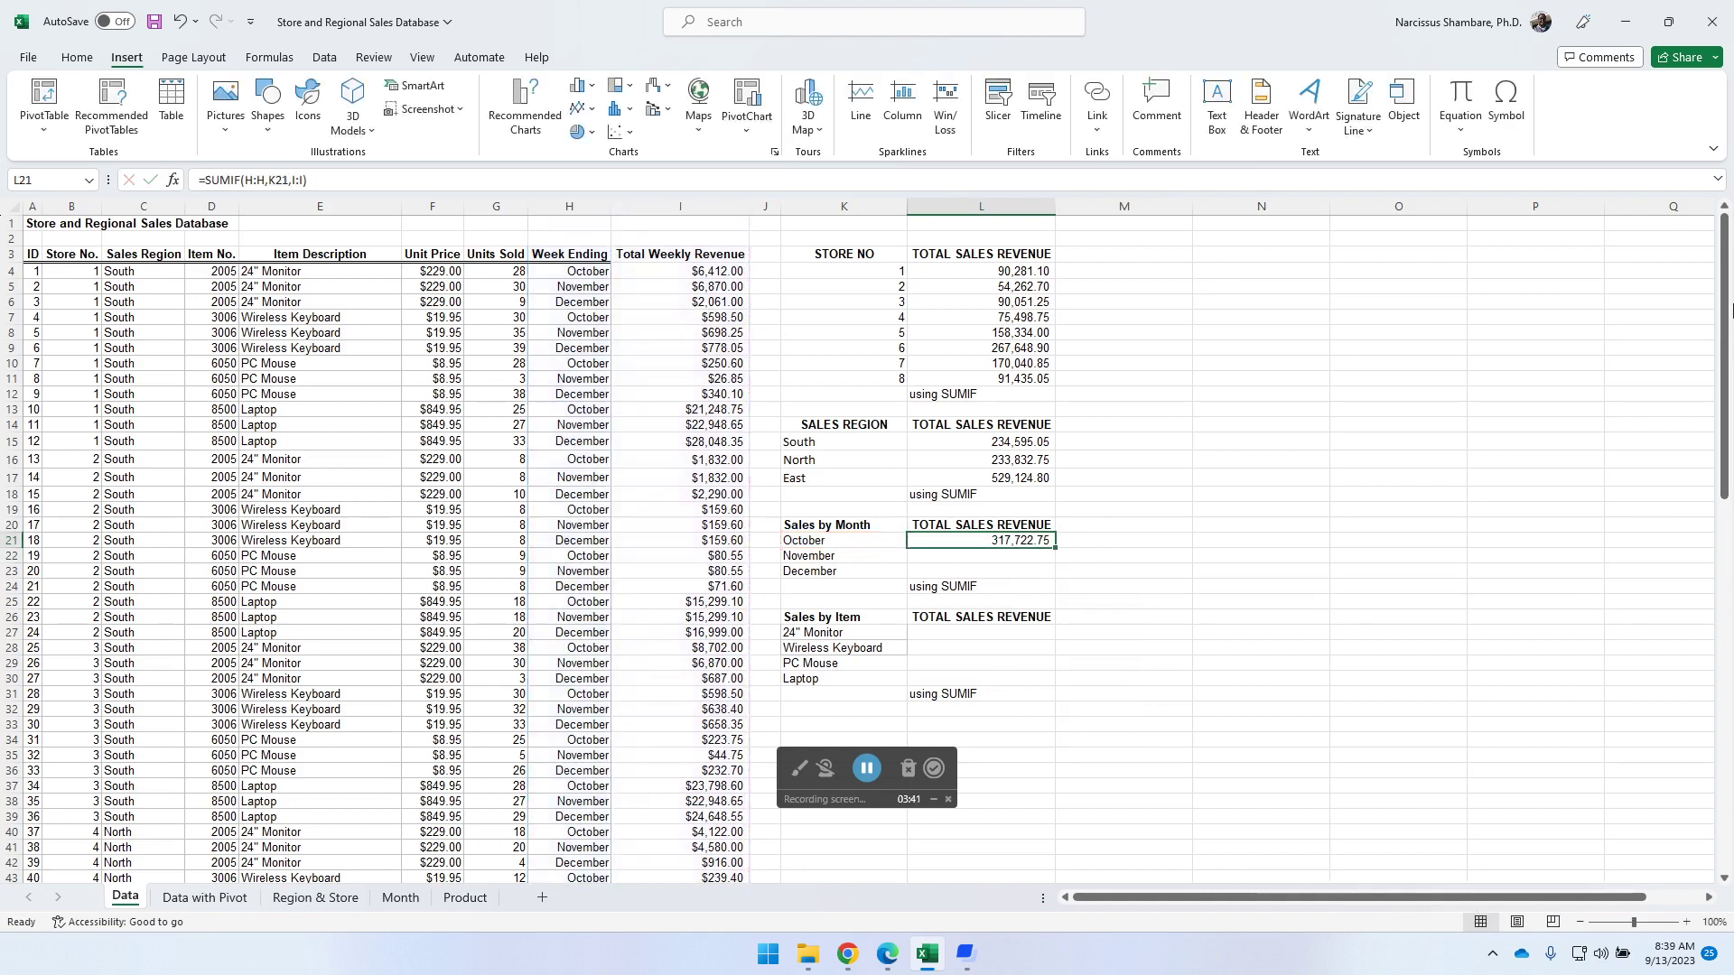
left_click_drag(1058, 546, 1063, 581)
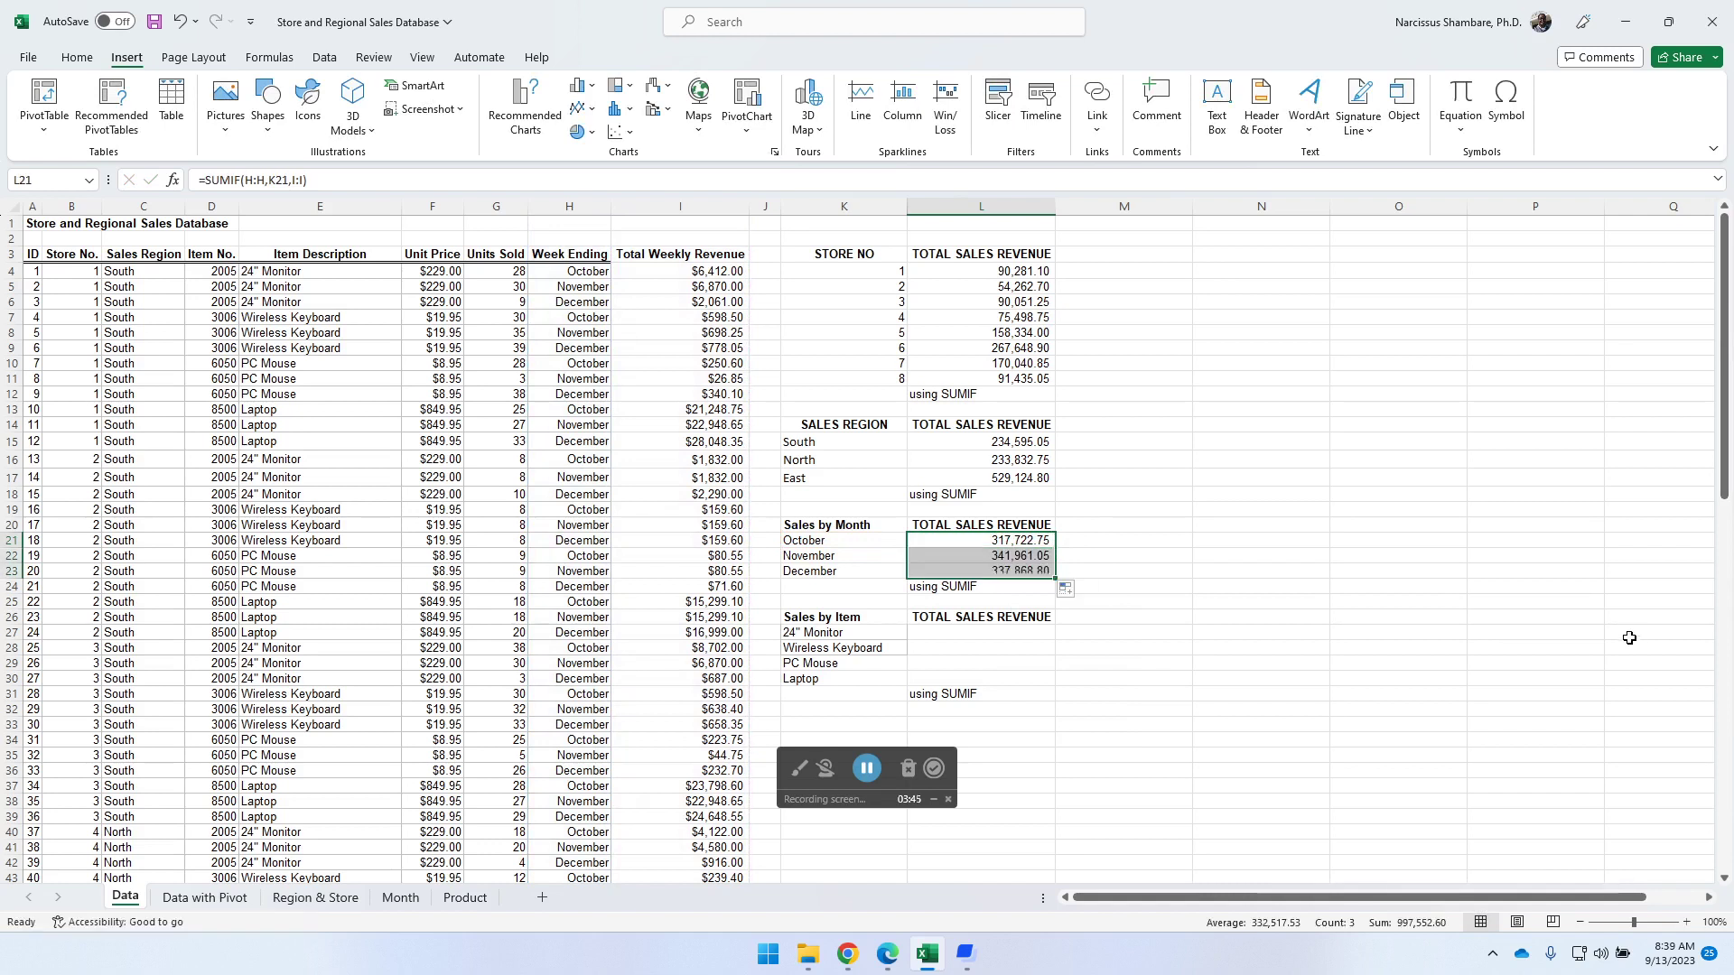
left_click(987, 633)
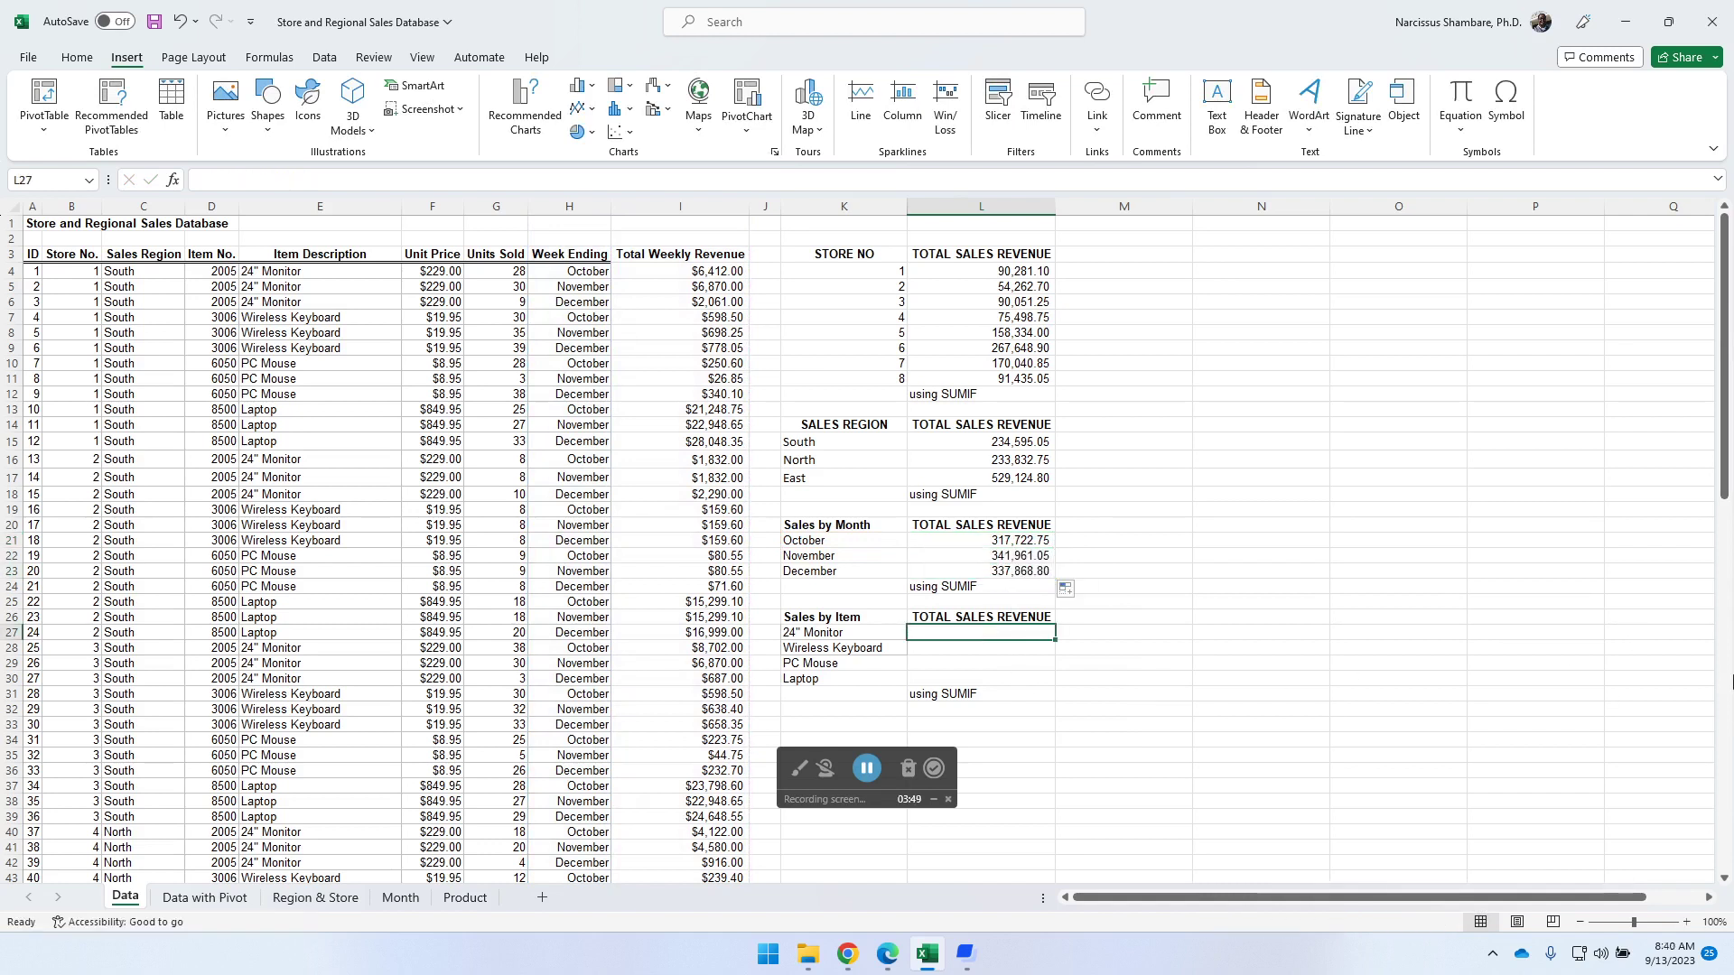
- Enter =SUMIF(E:E,K27,I:I) in L27 and fill it to L30 for the four items
type("=sum")
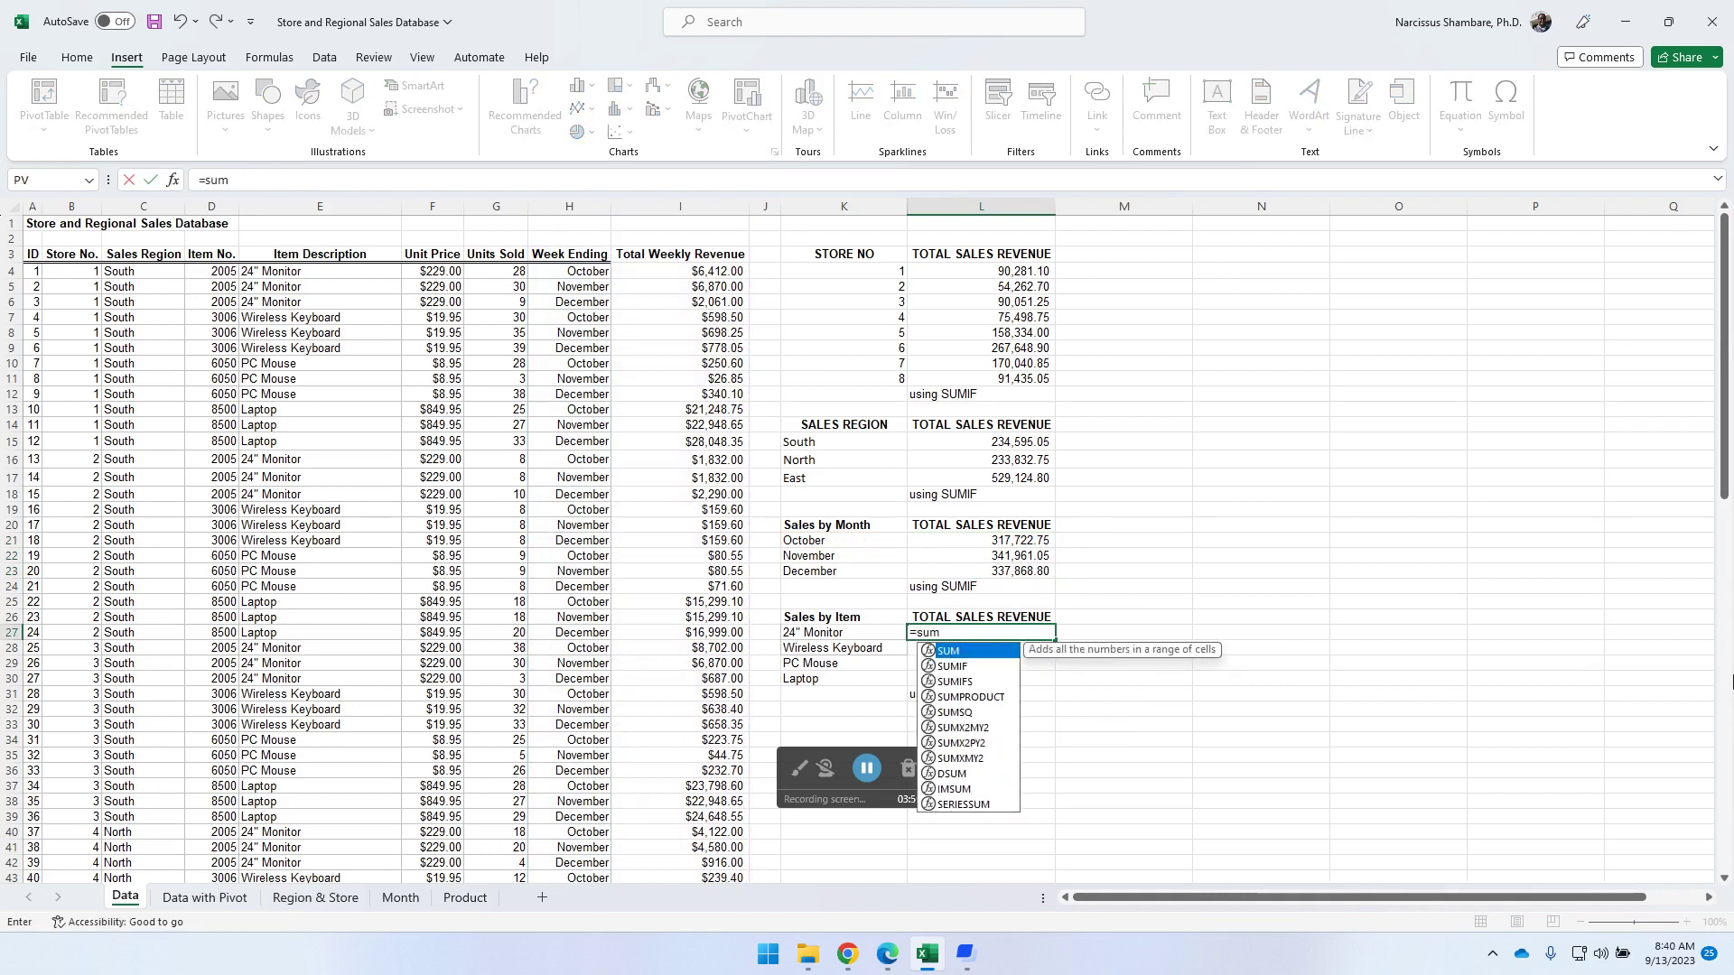
double_click(958, 667)
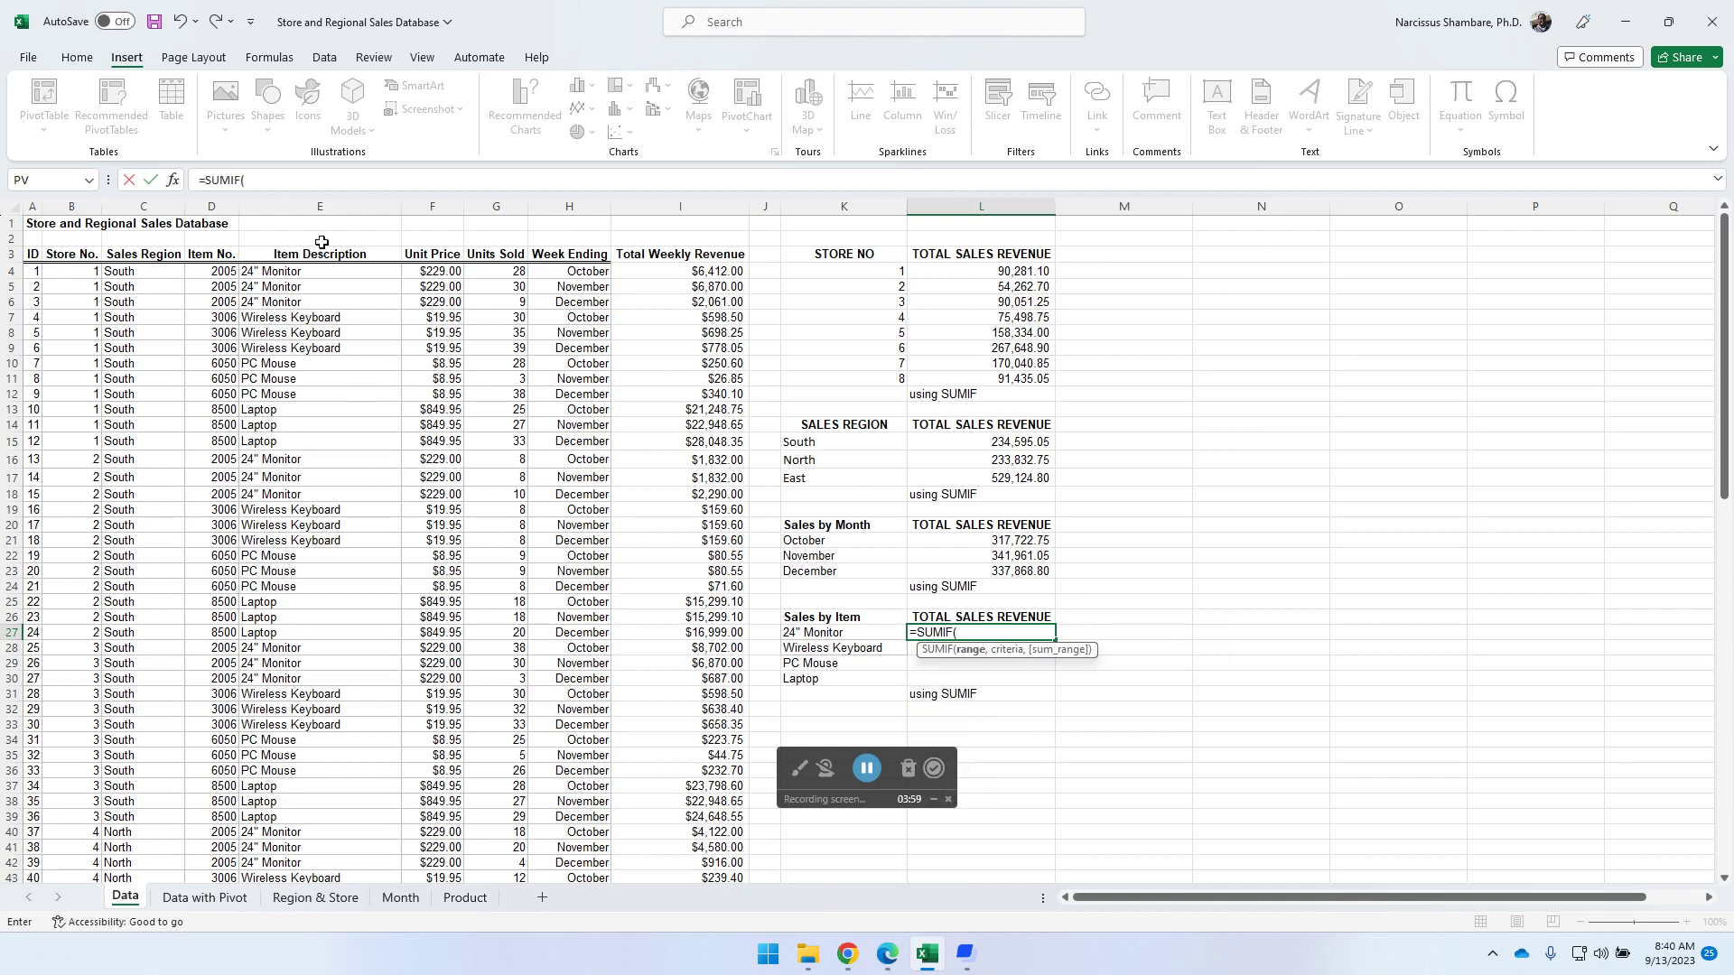
left_click(323, 208)
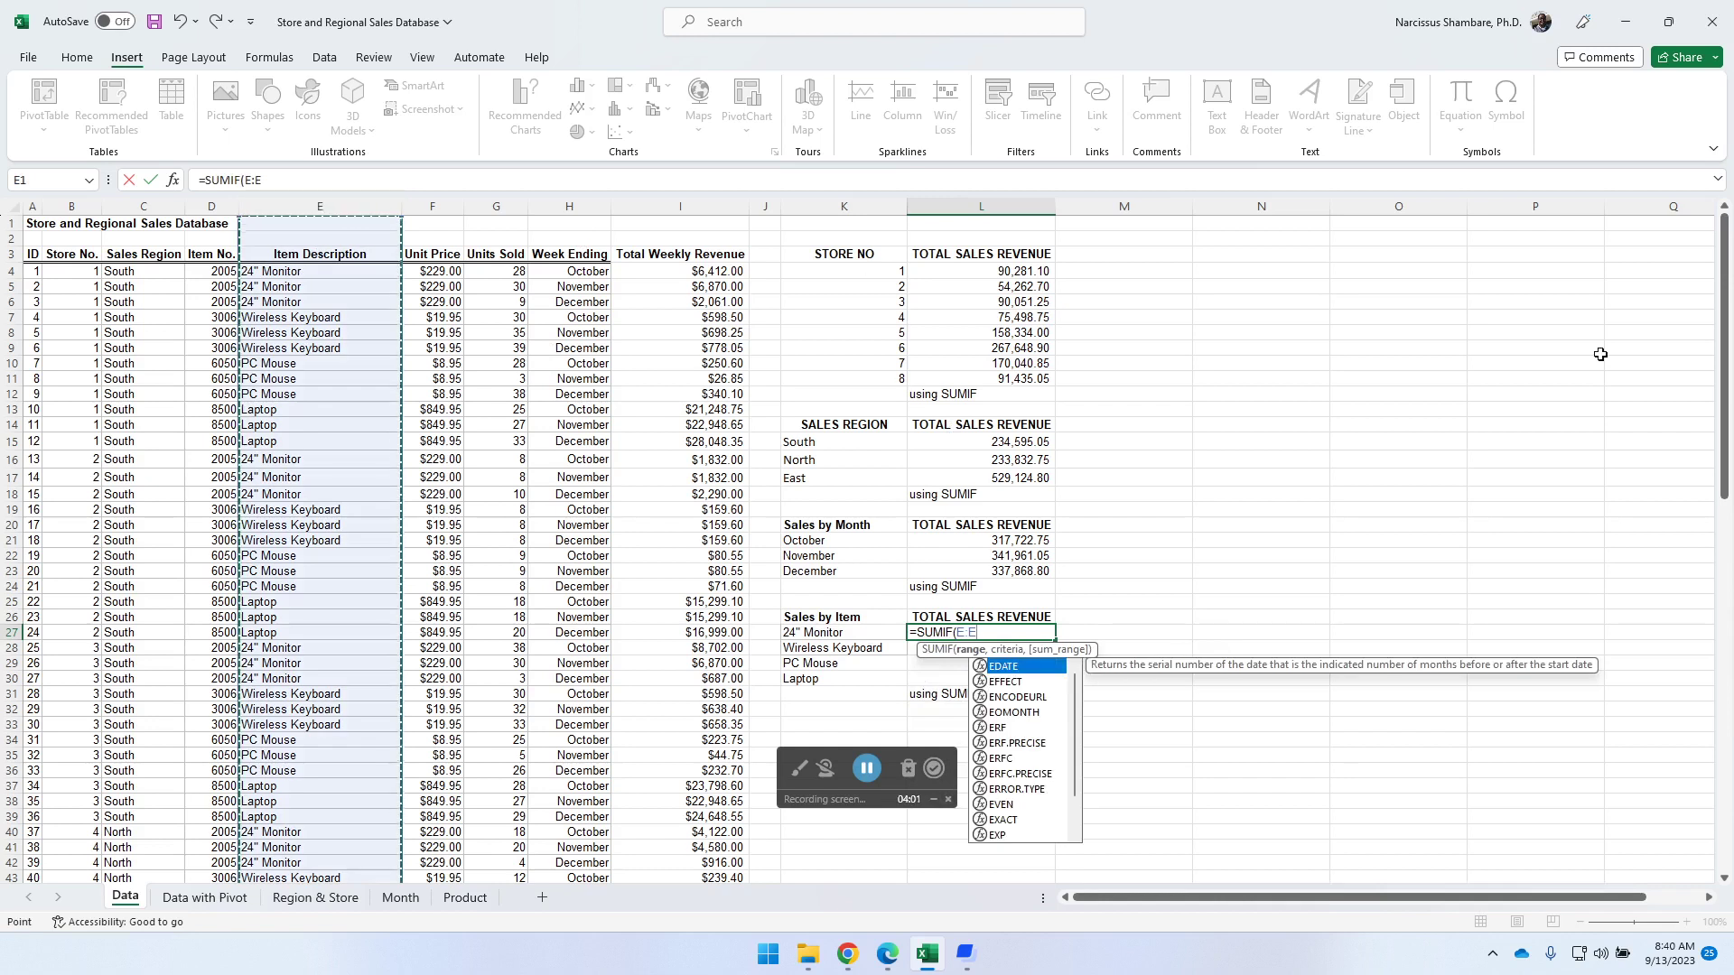
type(",")
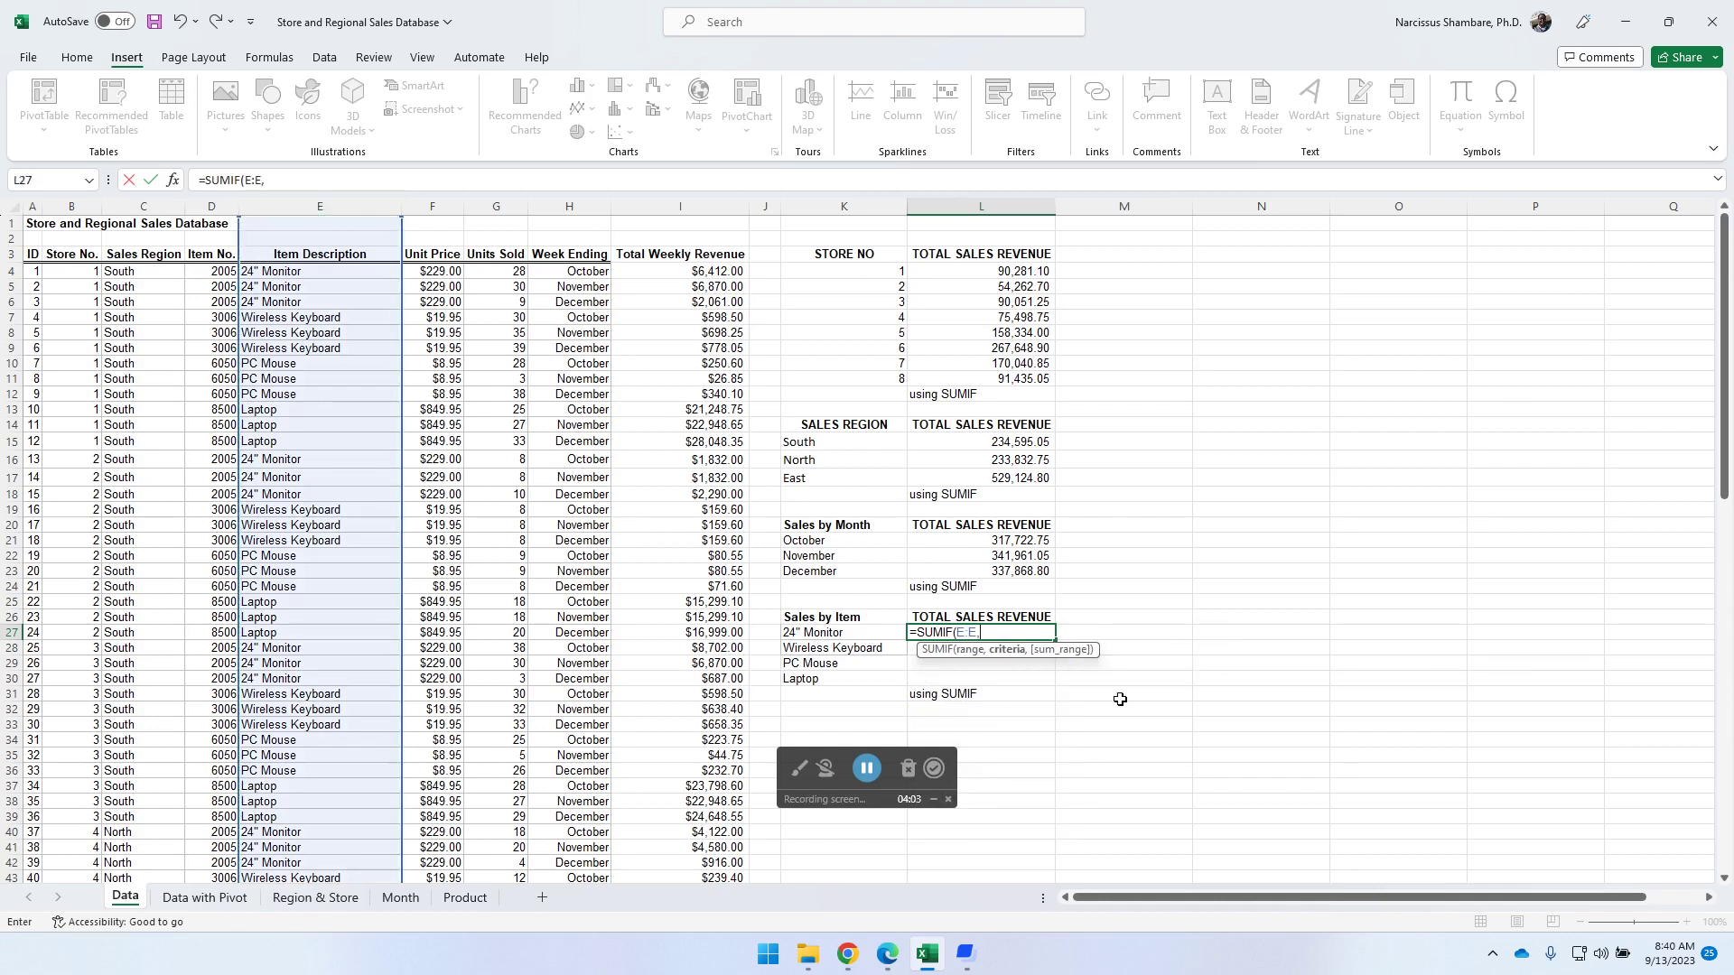
left_click(853, 632)
type(",")
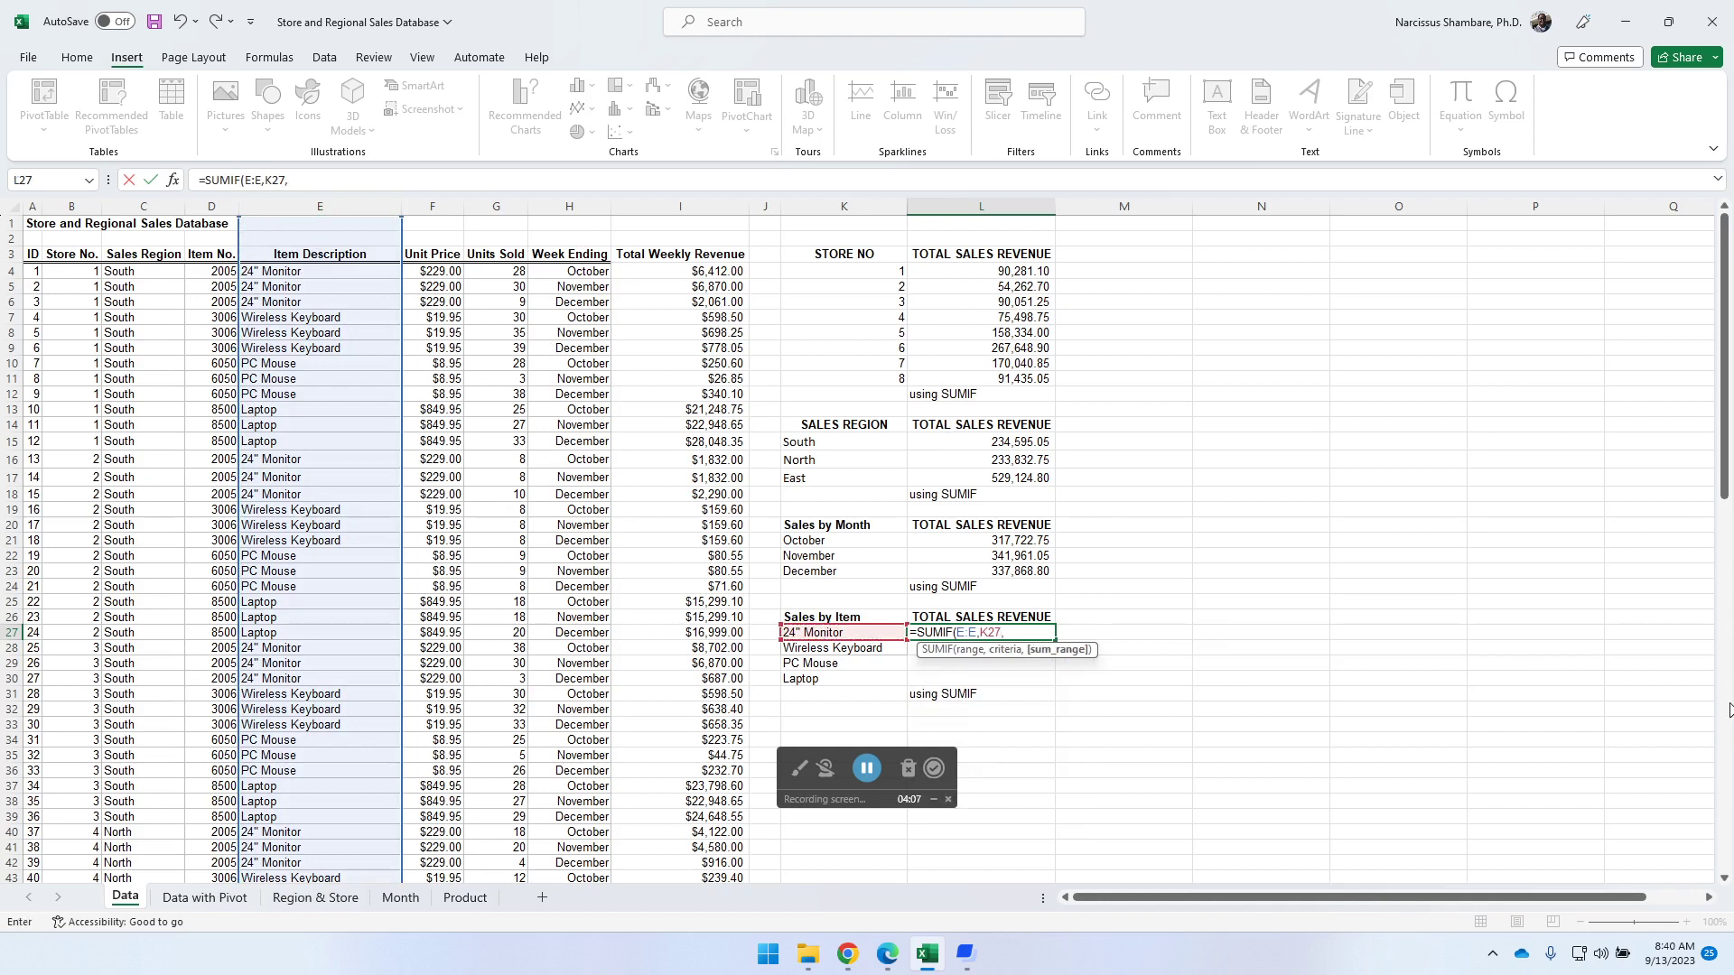
left_click(693, 203)
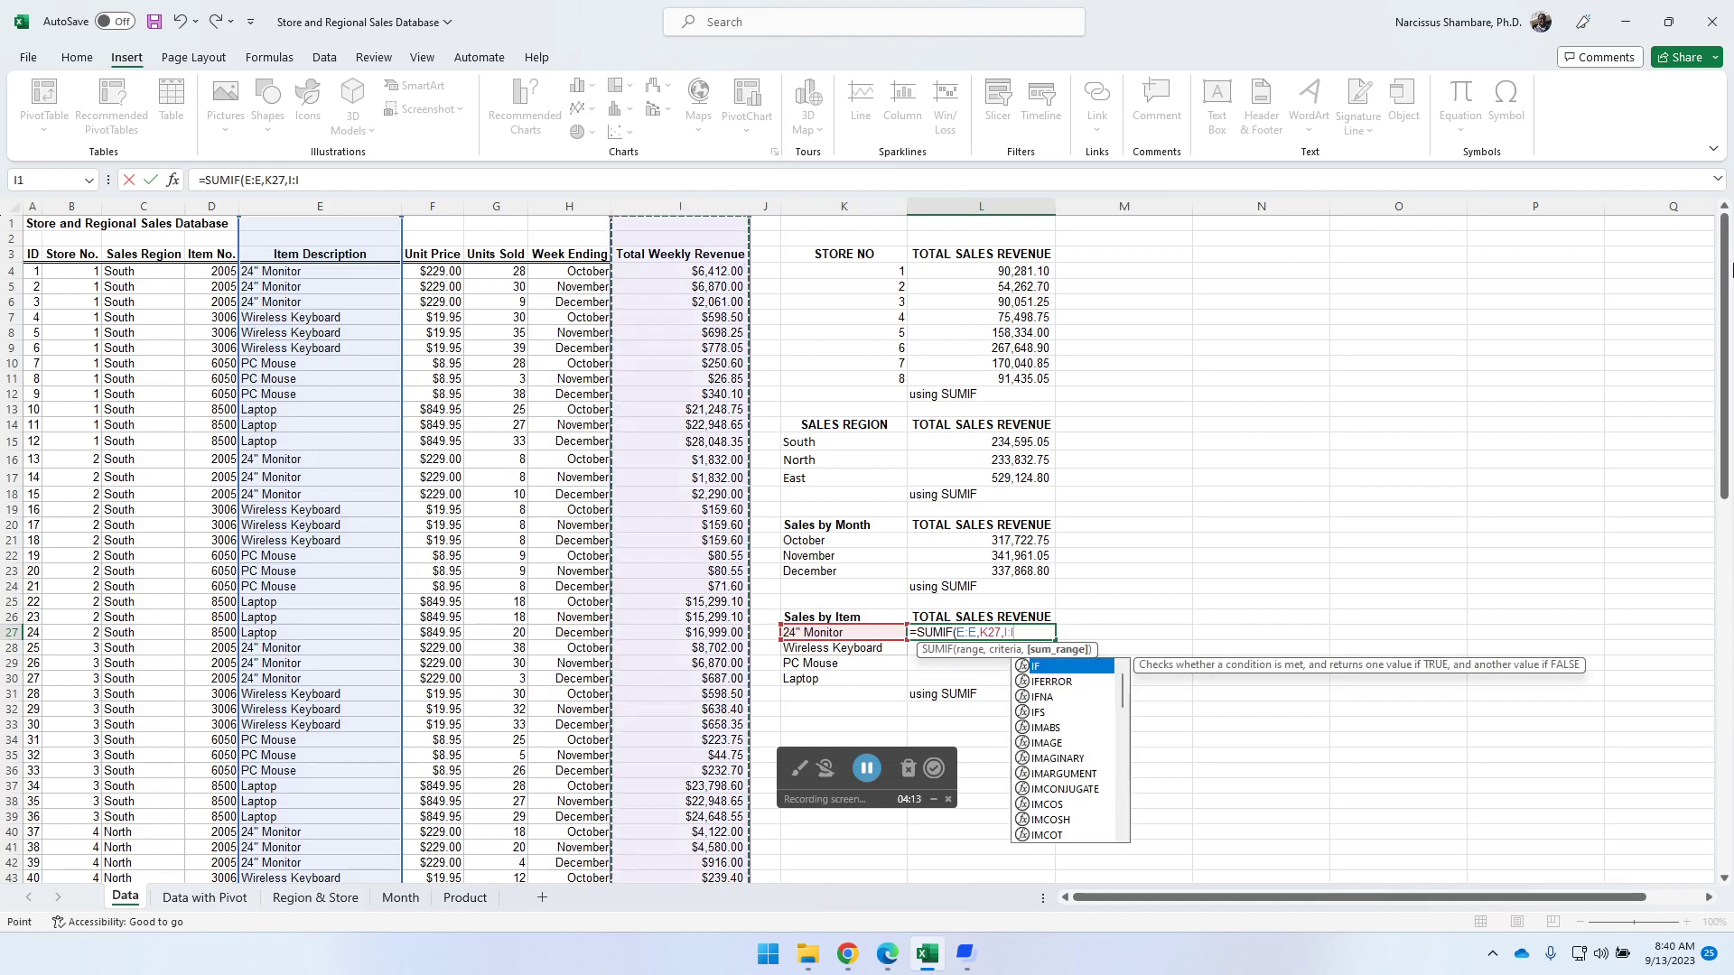
key("Return")
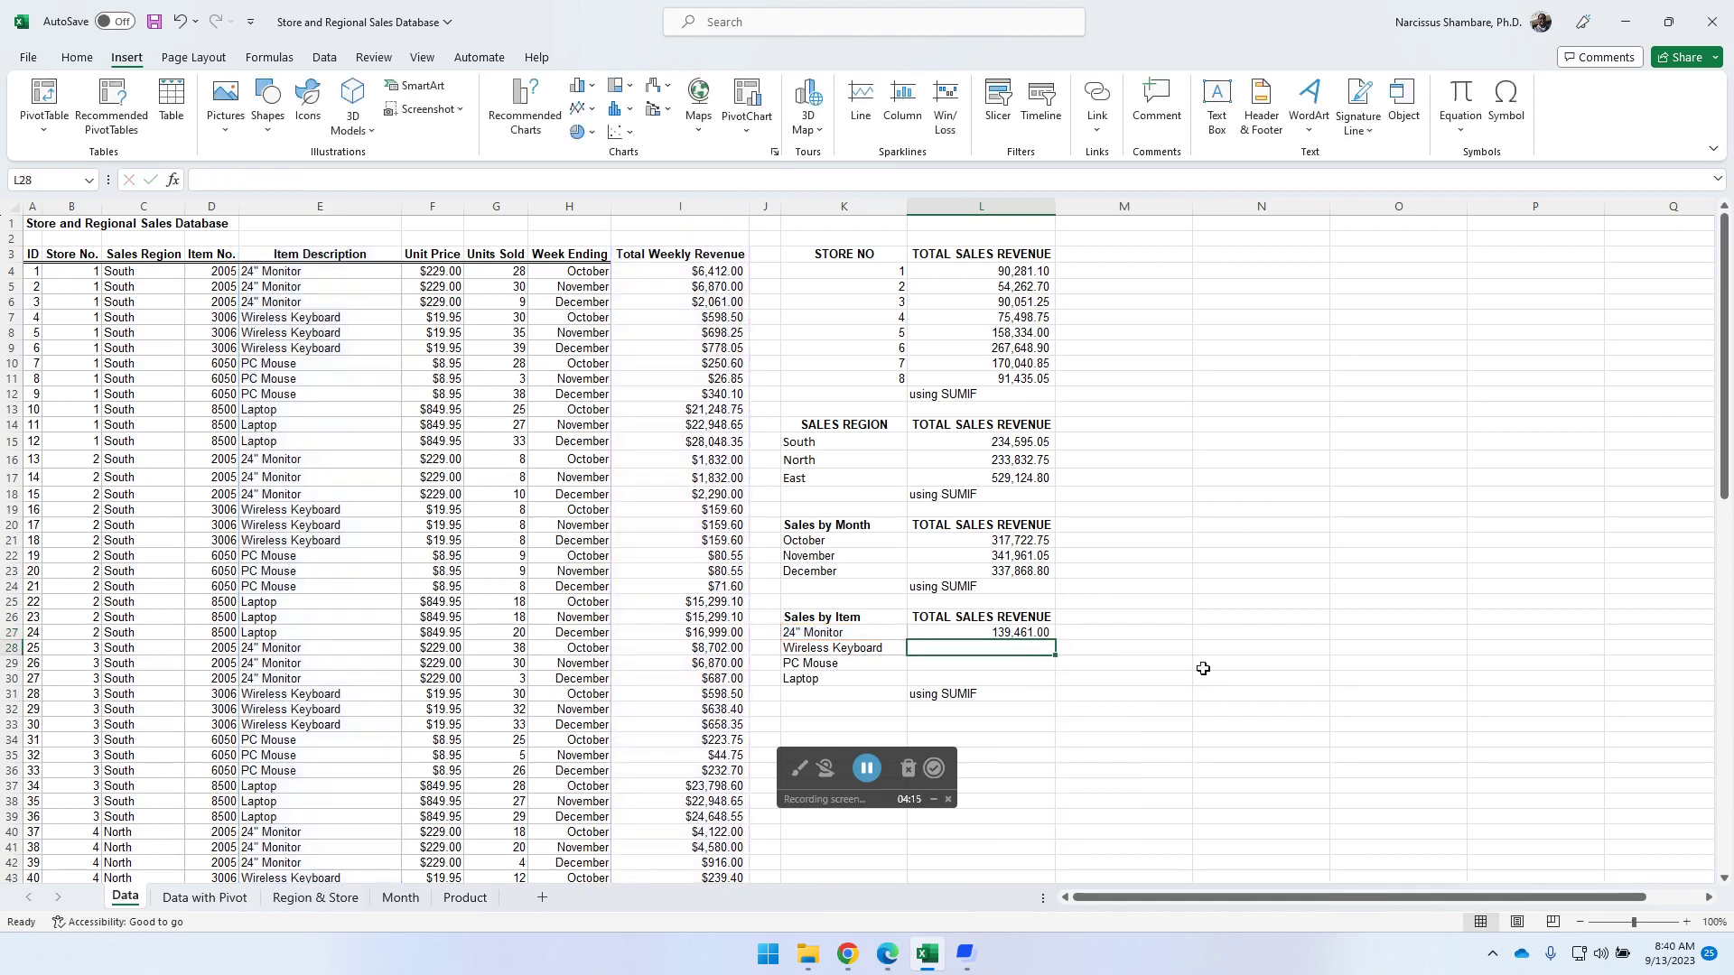
left_click(1025, 637)
left_click_drag(1057, 639, 1064, 682)
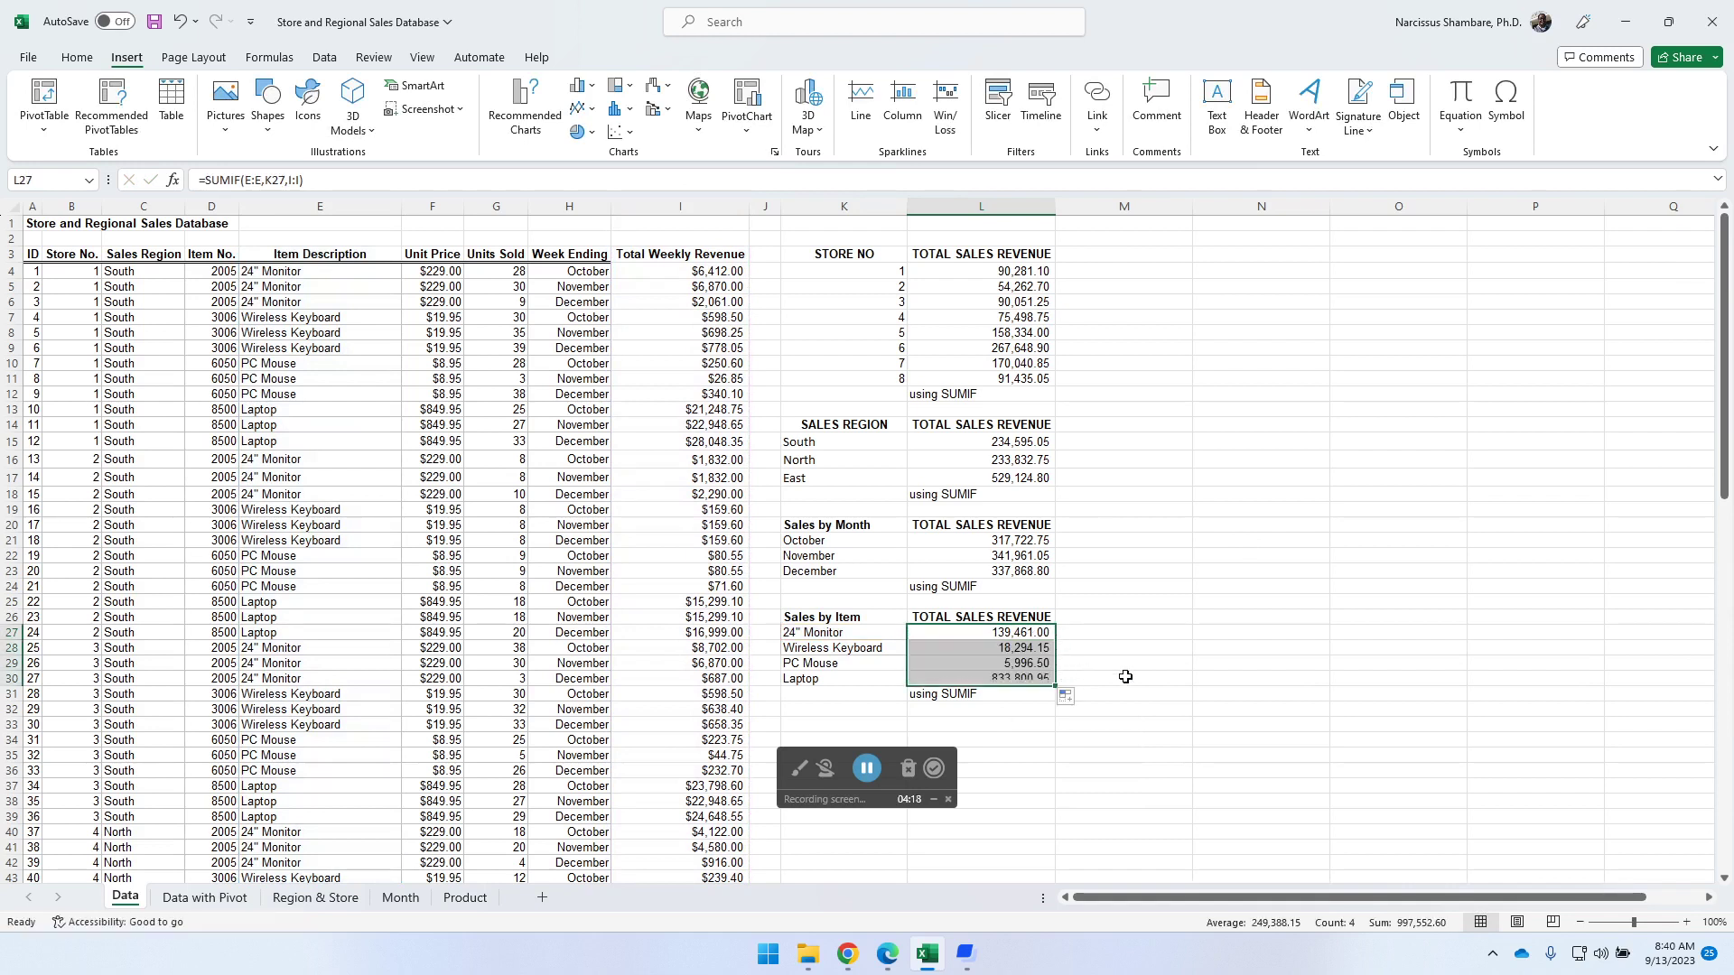
left_click(1017, 650)
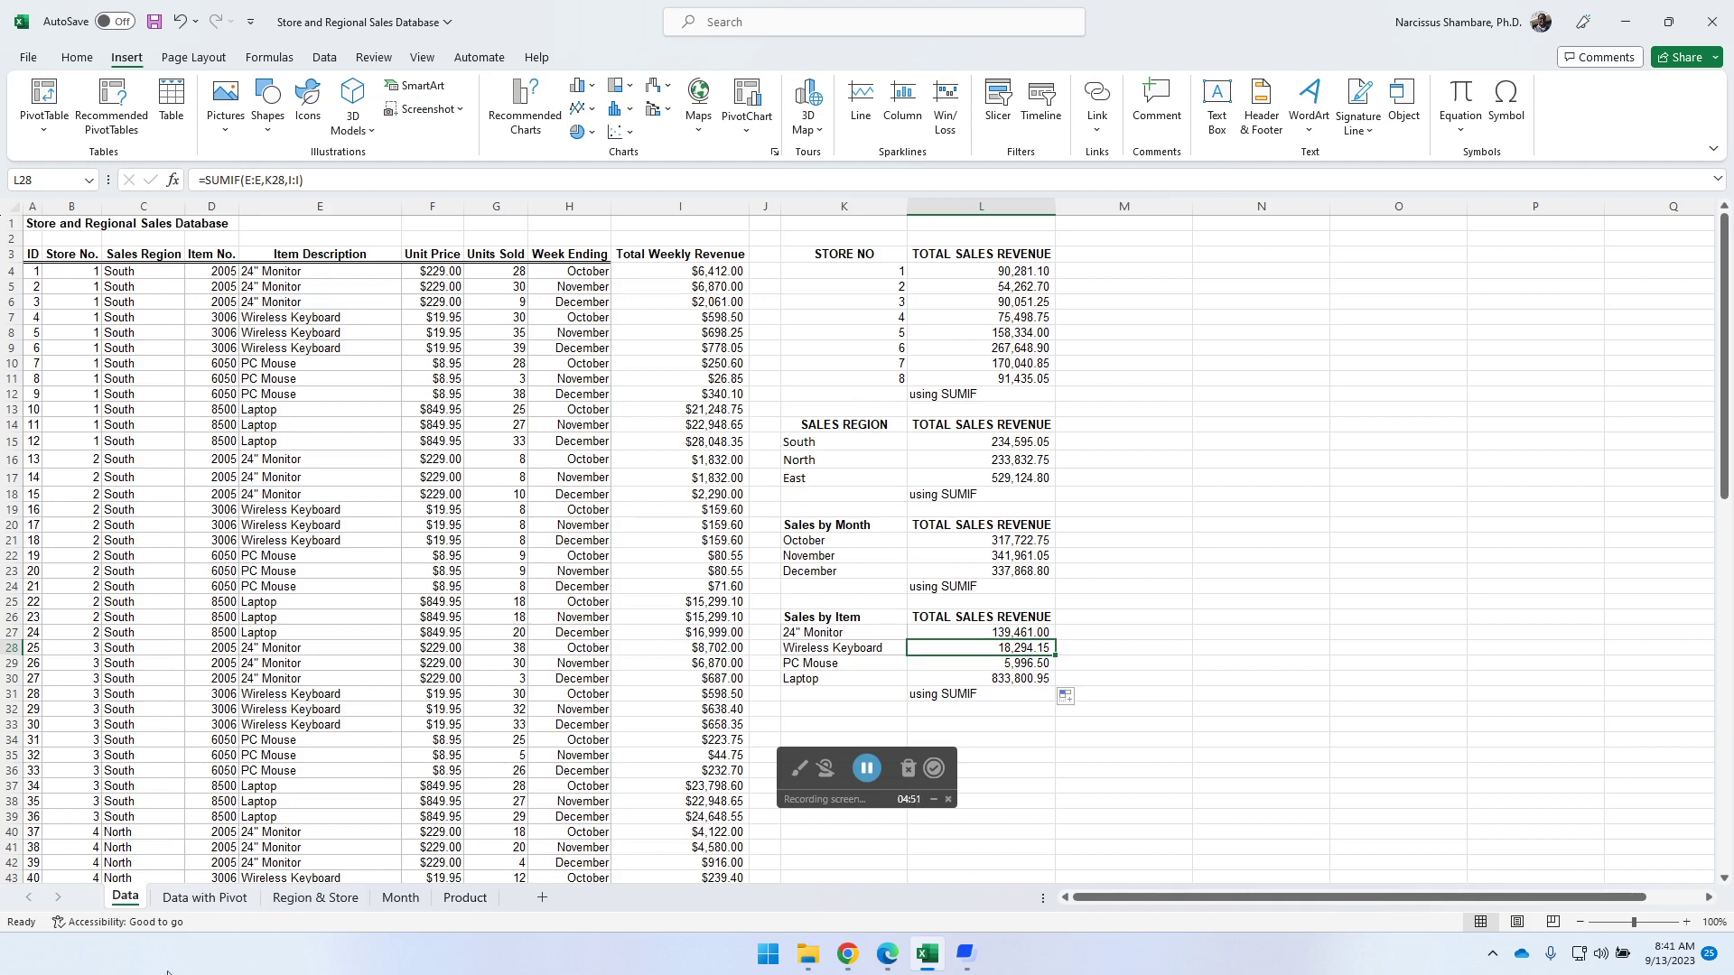
- Insert a PivotTable from the Data with Pivot sheet's data, placed on the Region & Store sheet
left_click(220, 906)
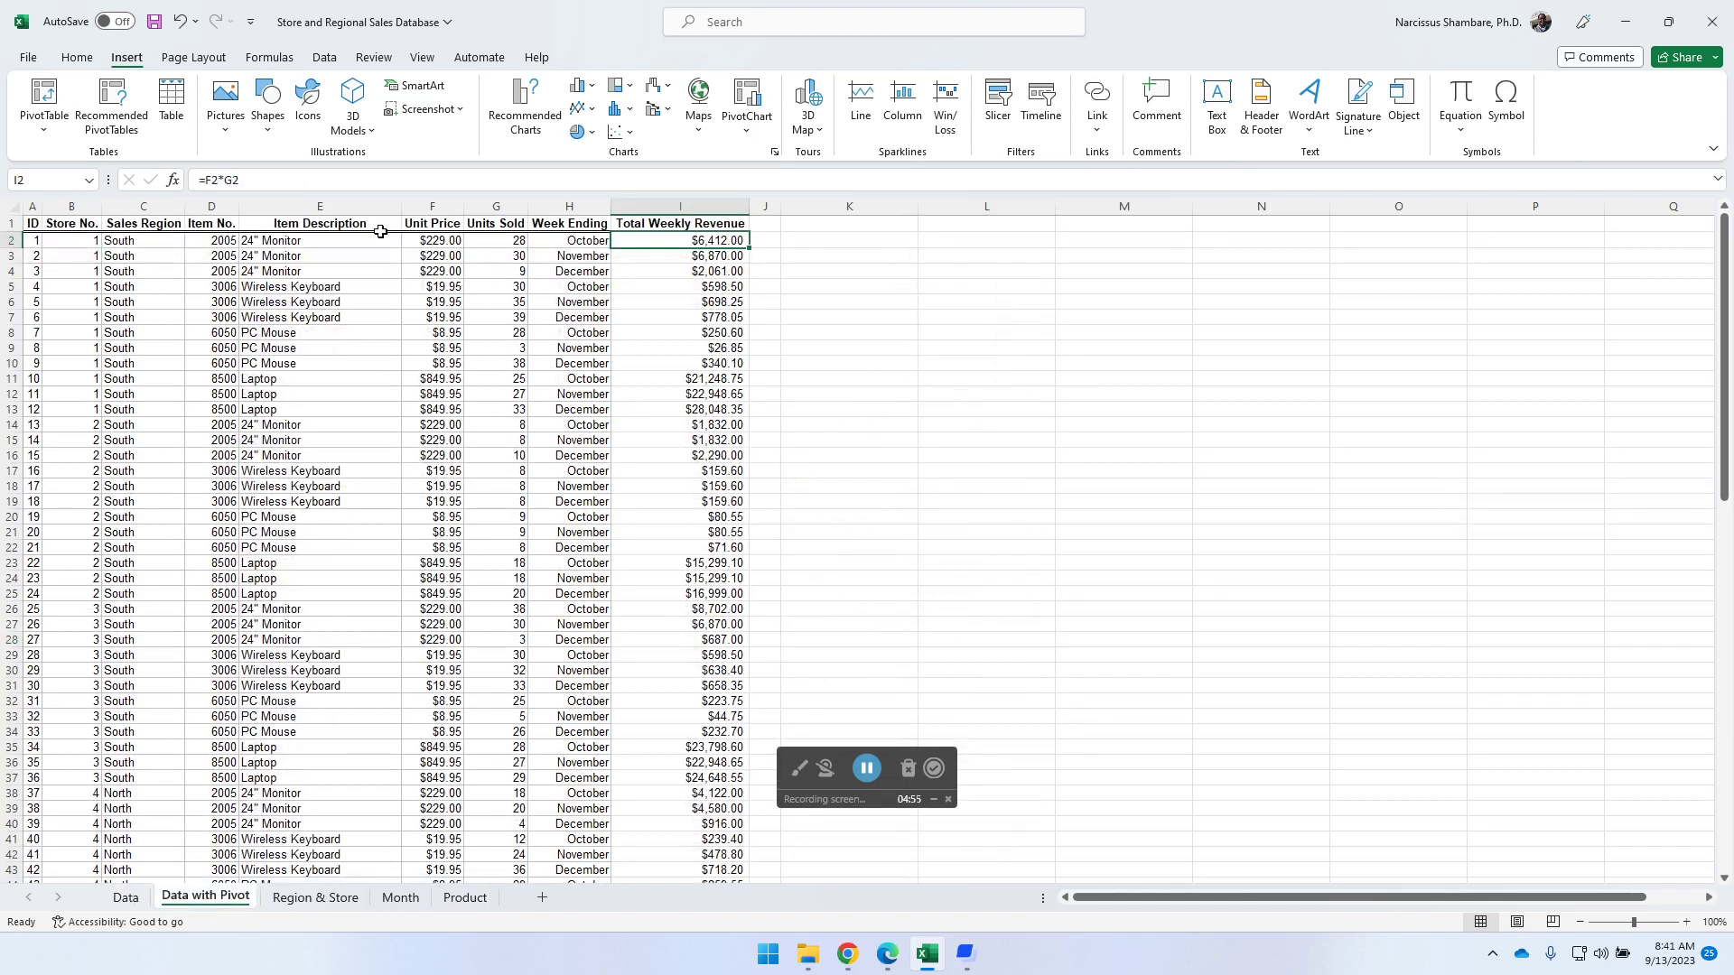
left_click(45, 108)
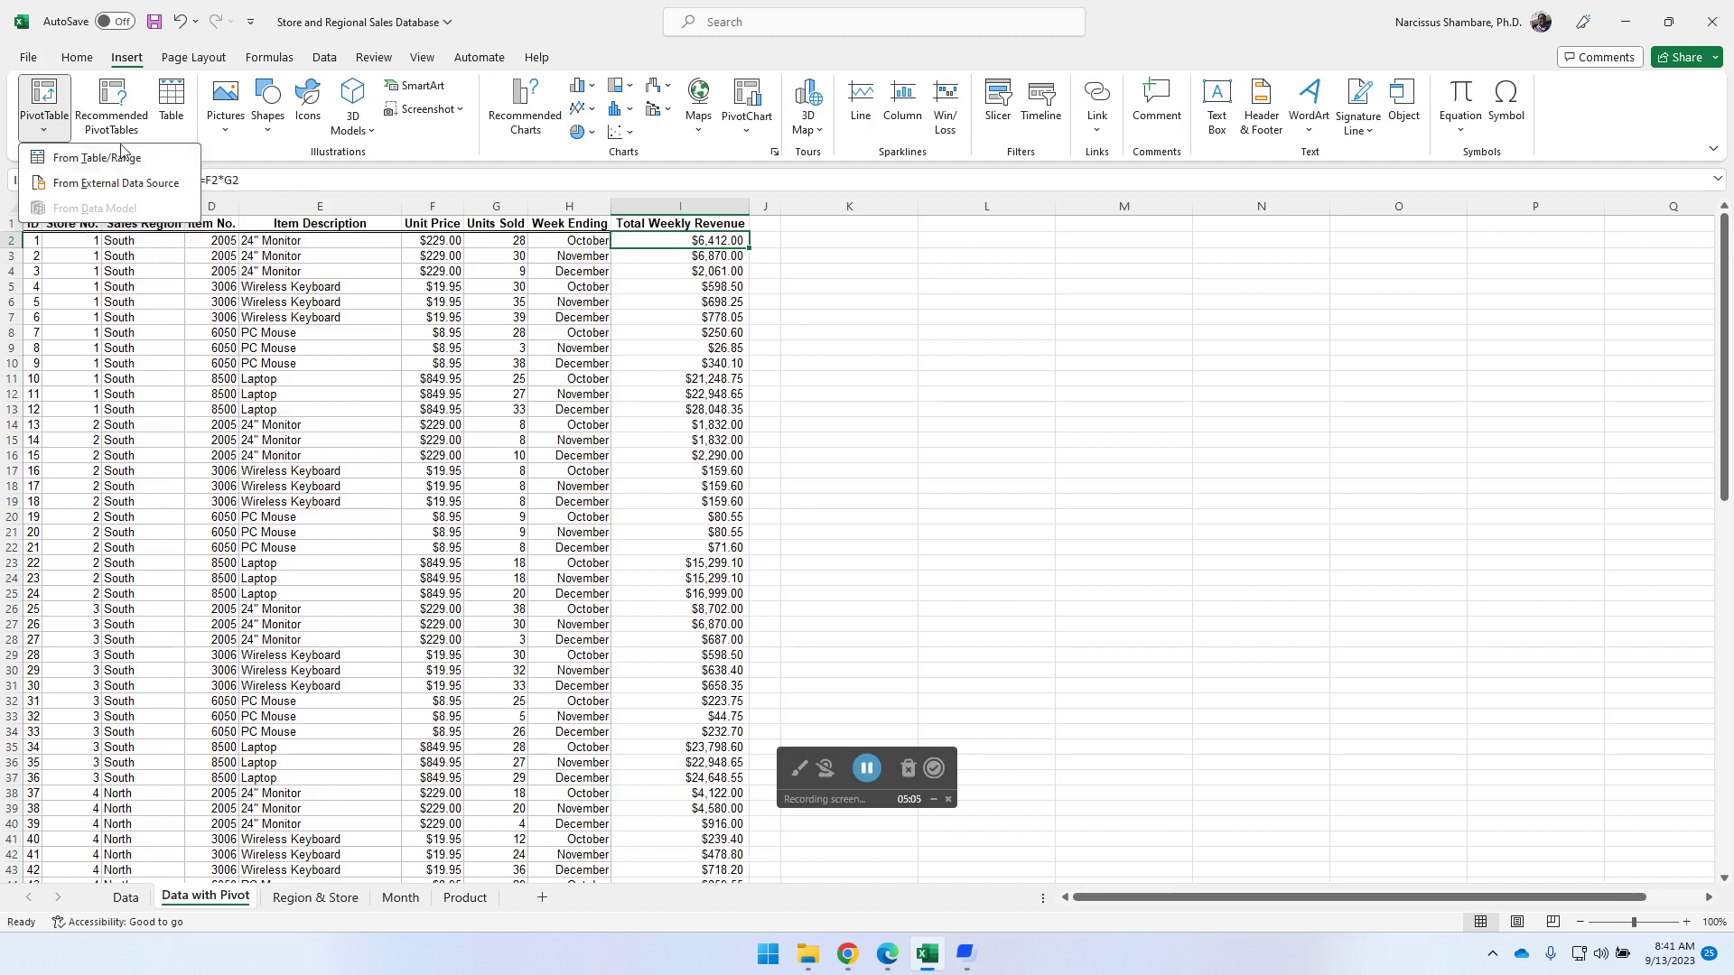
left_click(315, 897)
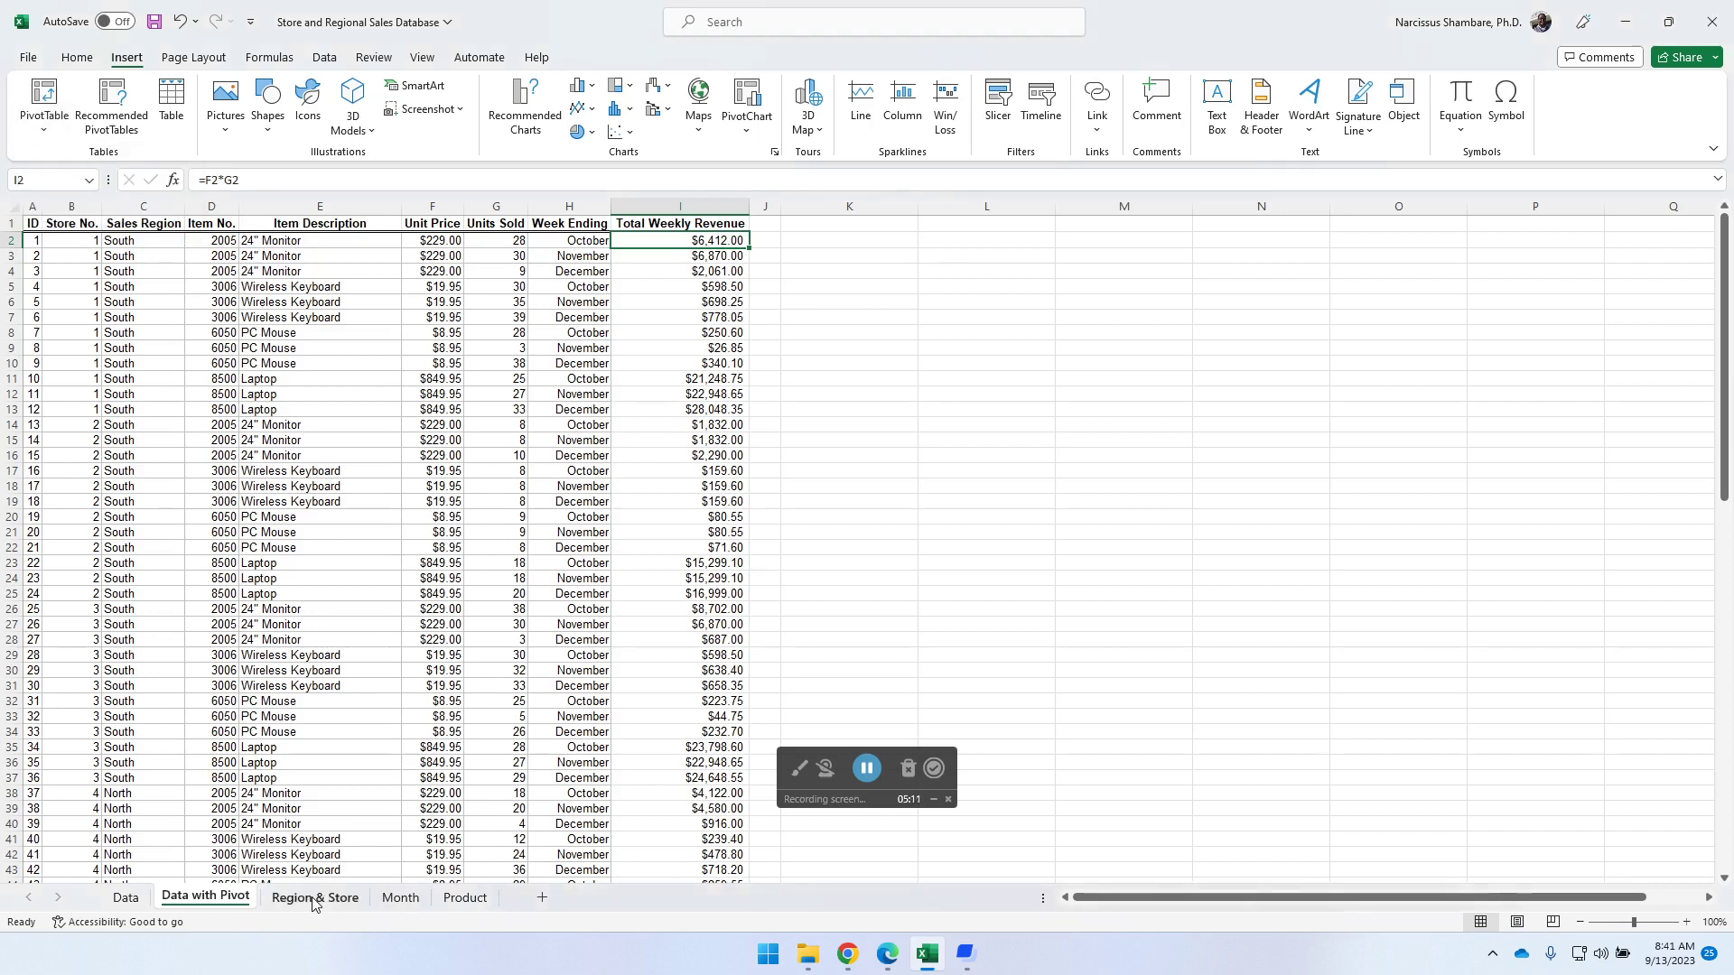
left_click(315, 898)
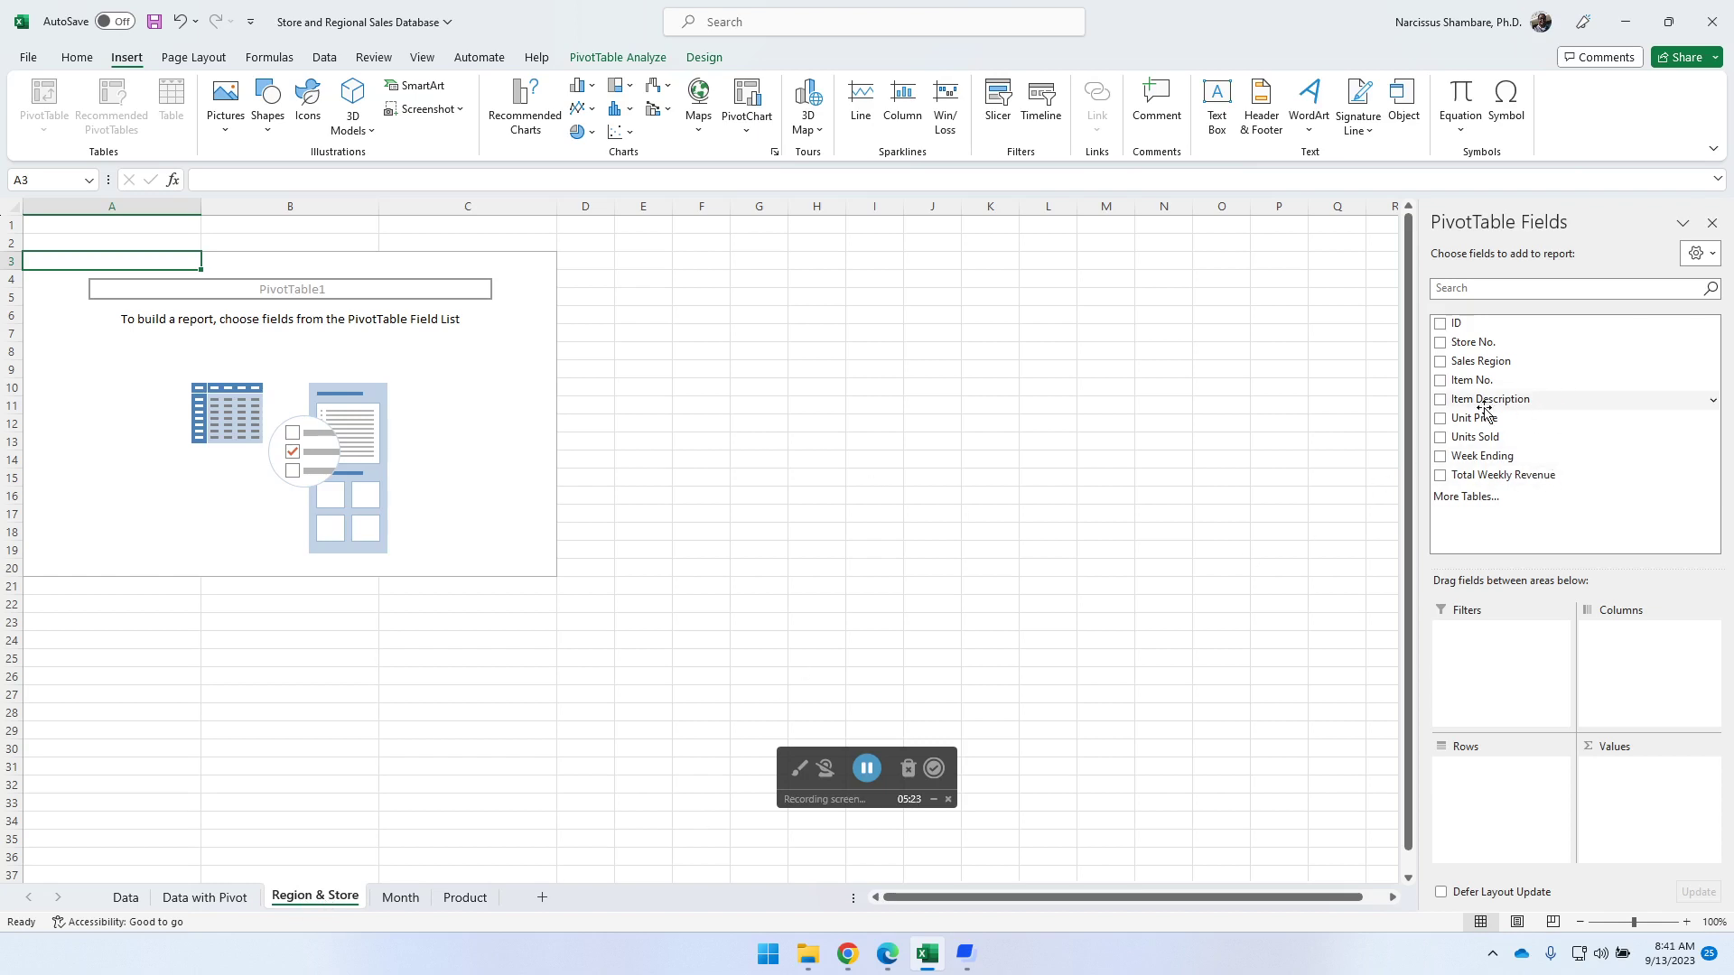
- Pivot summed Total Weekly Revenue by Sales Region with Store No. nested beneath
left_click(1441, 362)
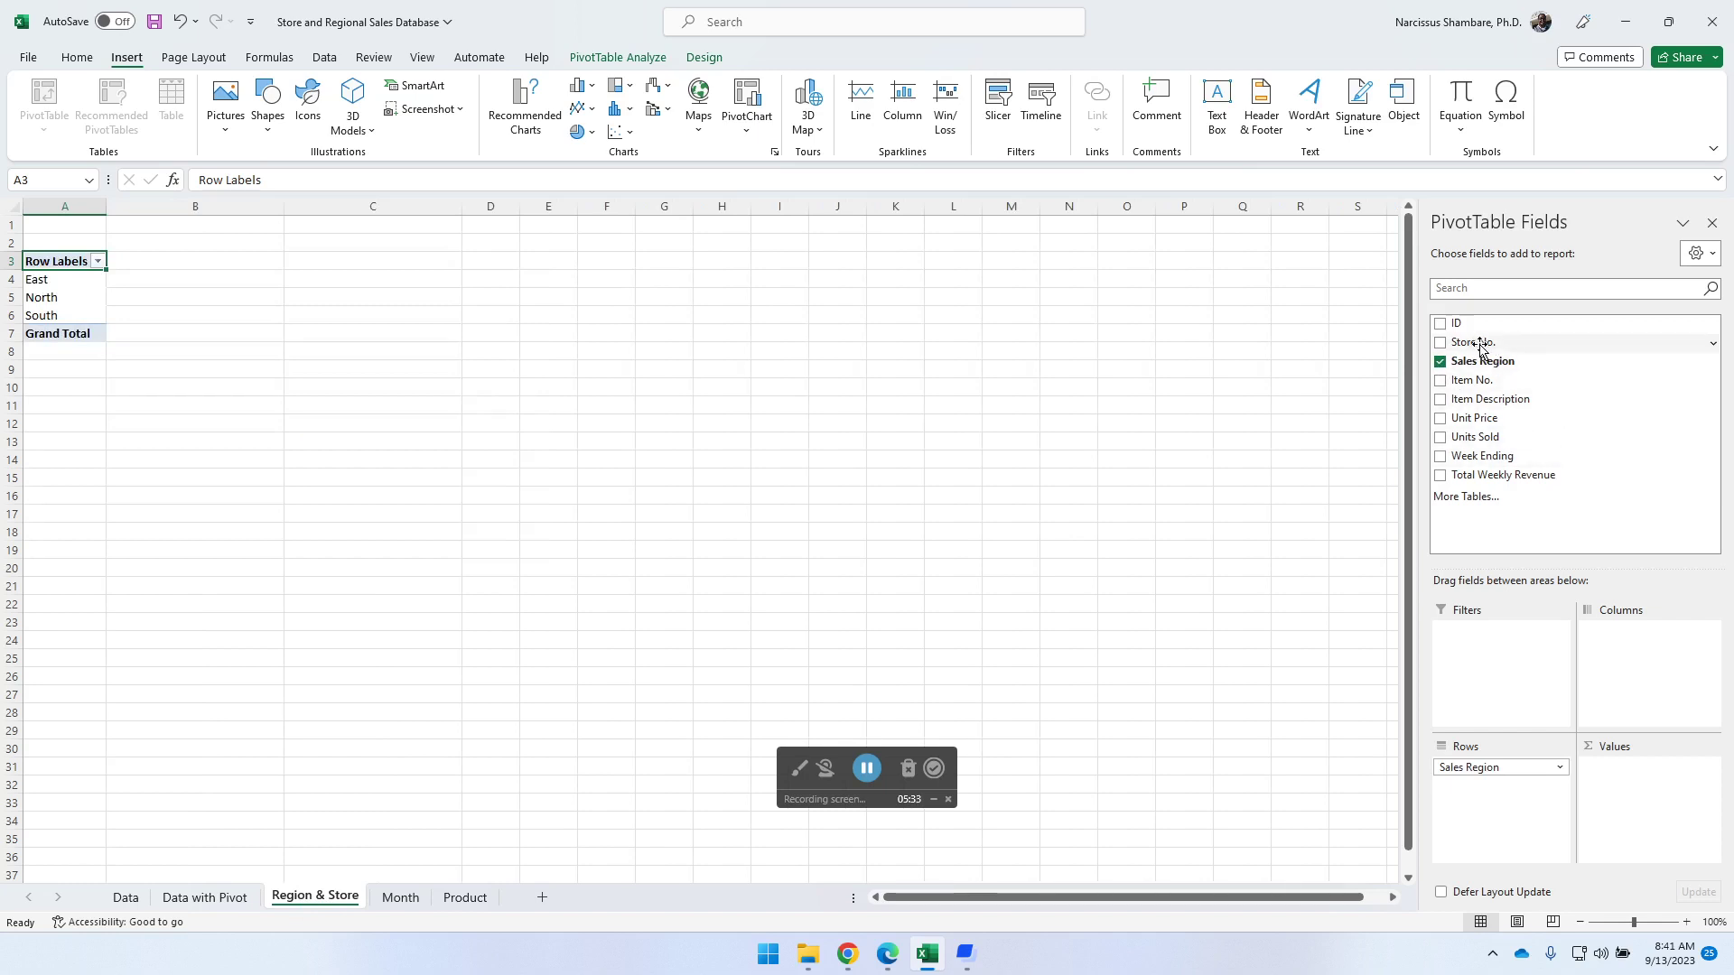
left_click_drag(1481, 346, 1523, 790)
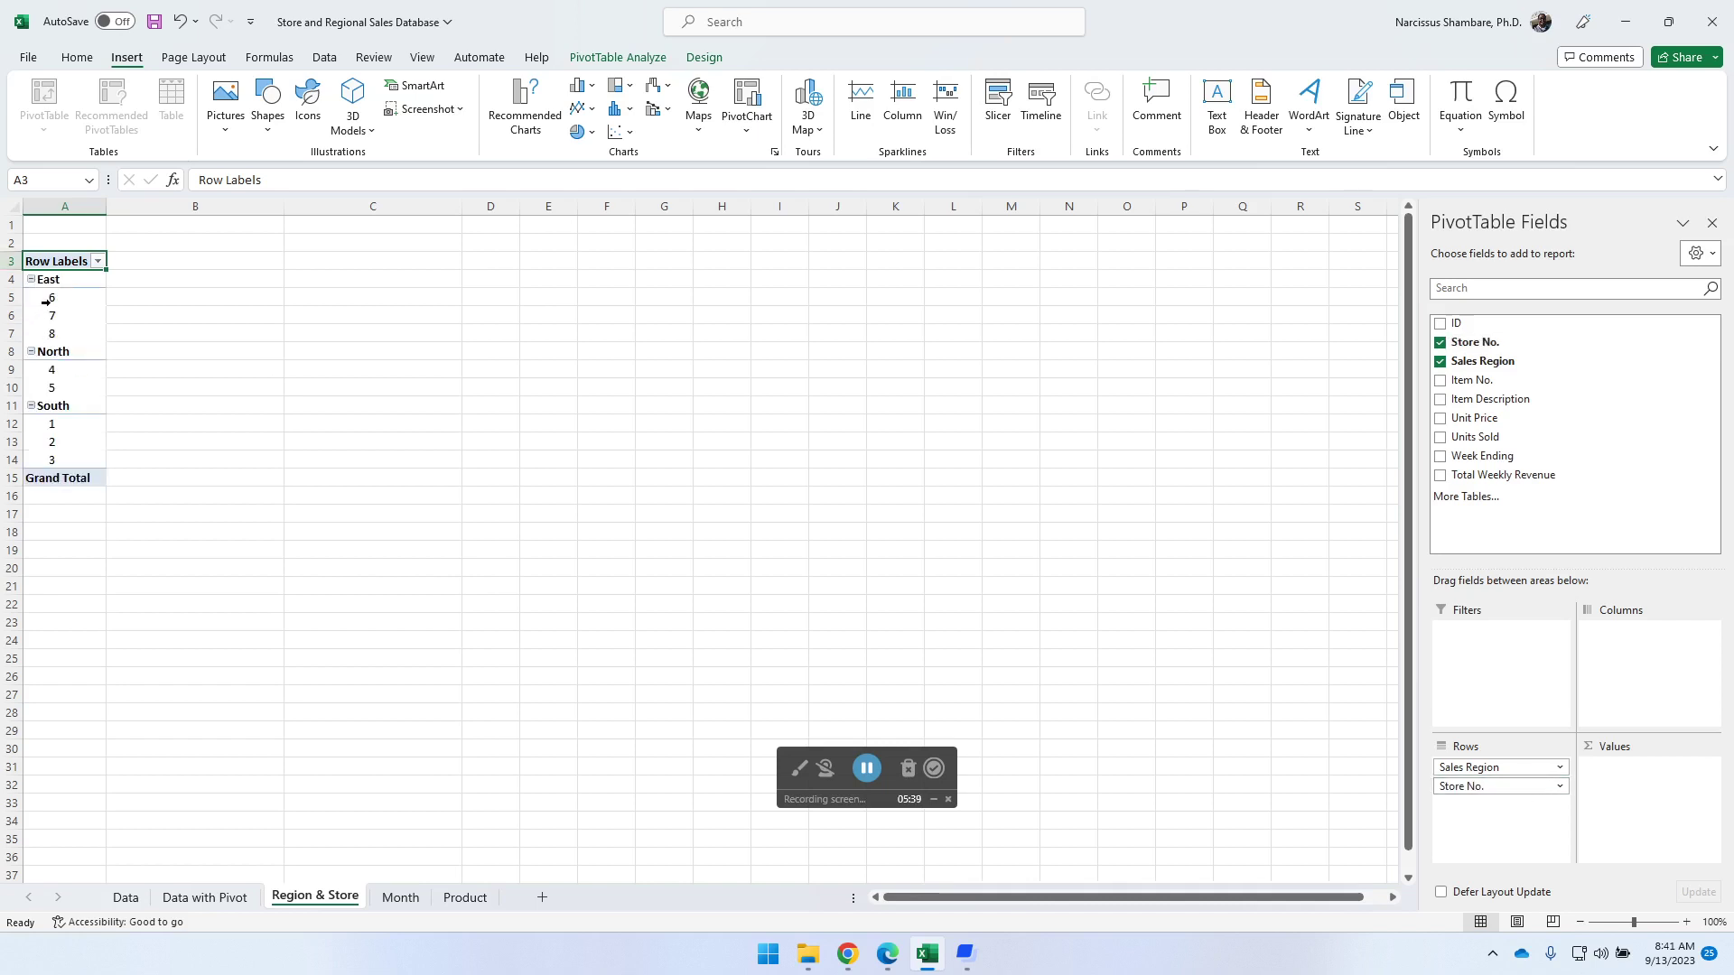
left_click(1441, 476)
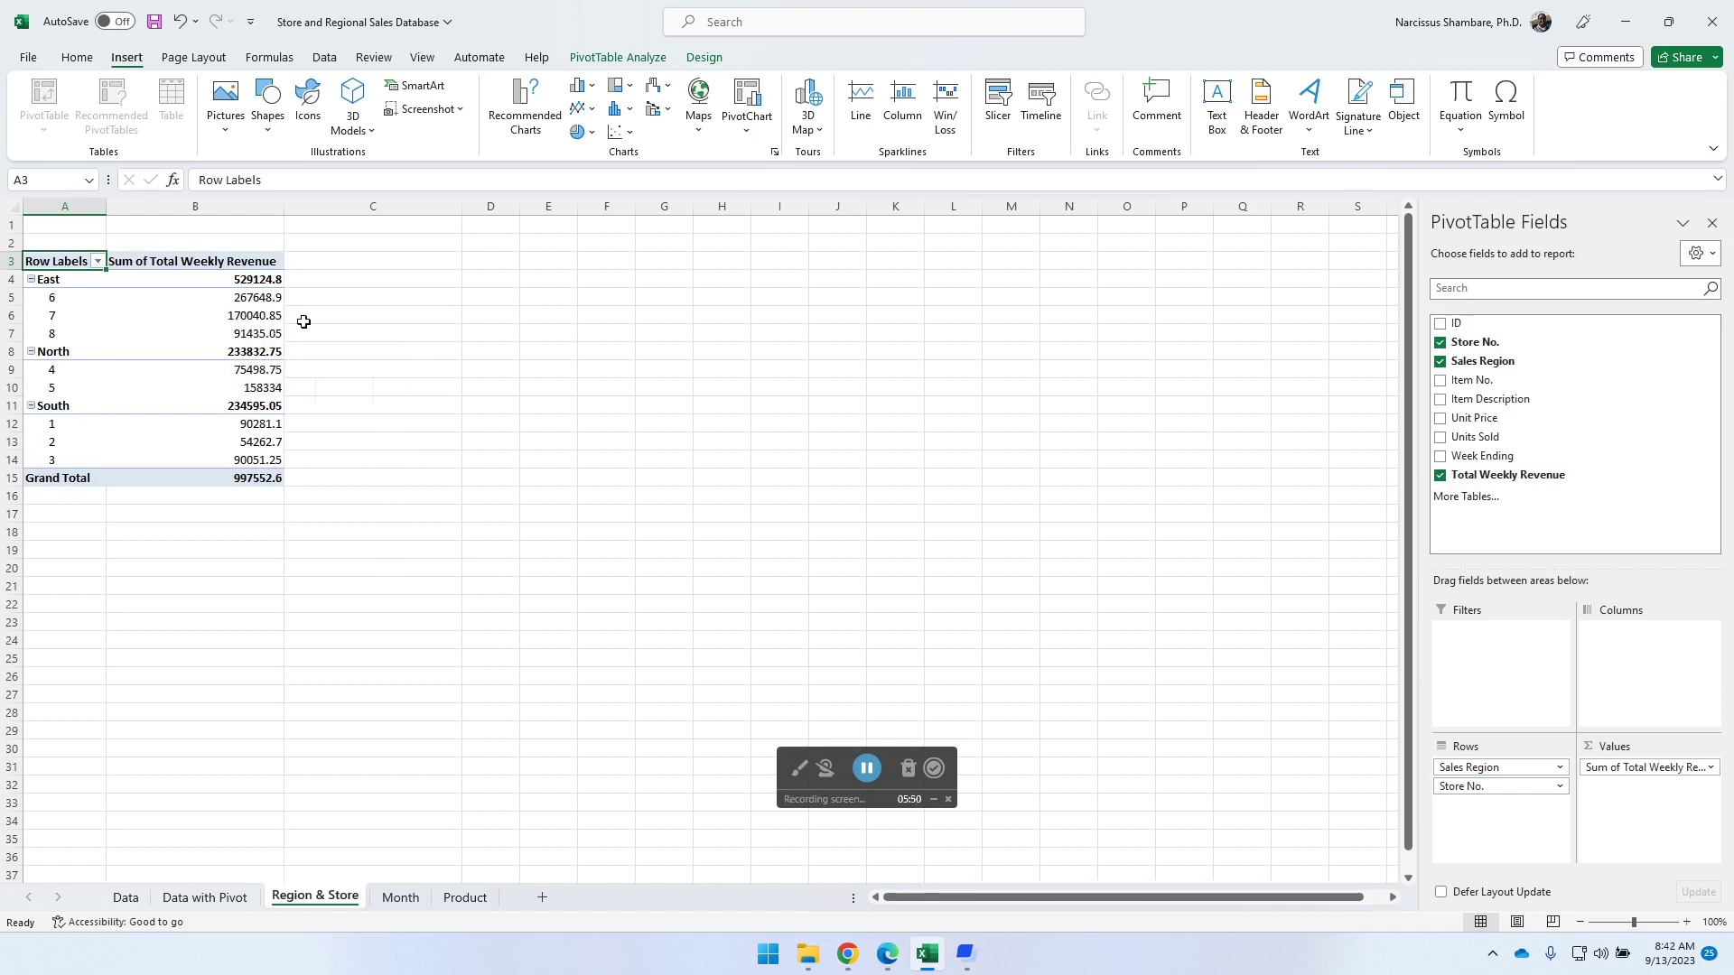
- Format Sum of Total Weekly Revenue as Number with 1000 separator and two decimals
left_click(251, 317)
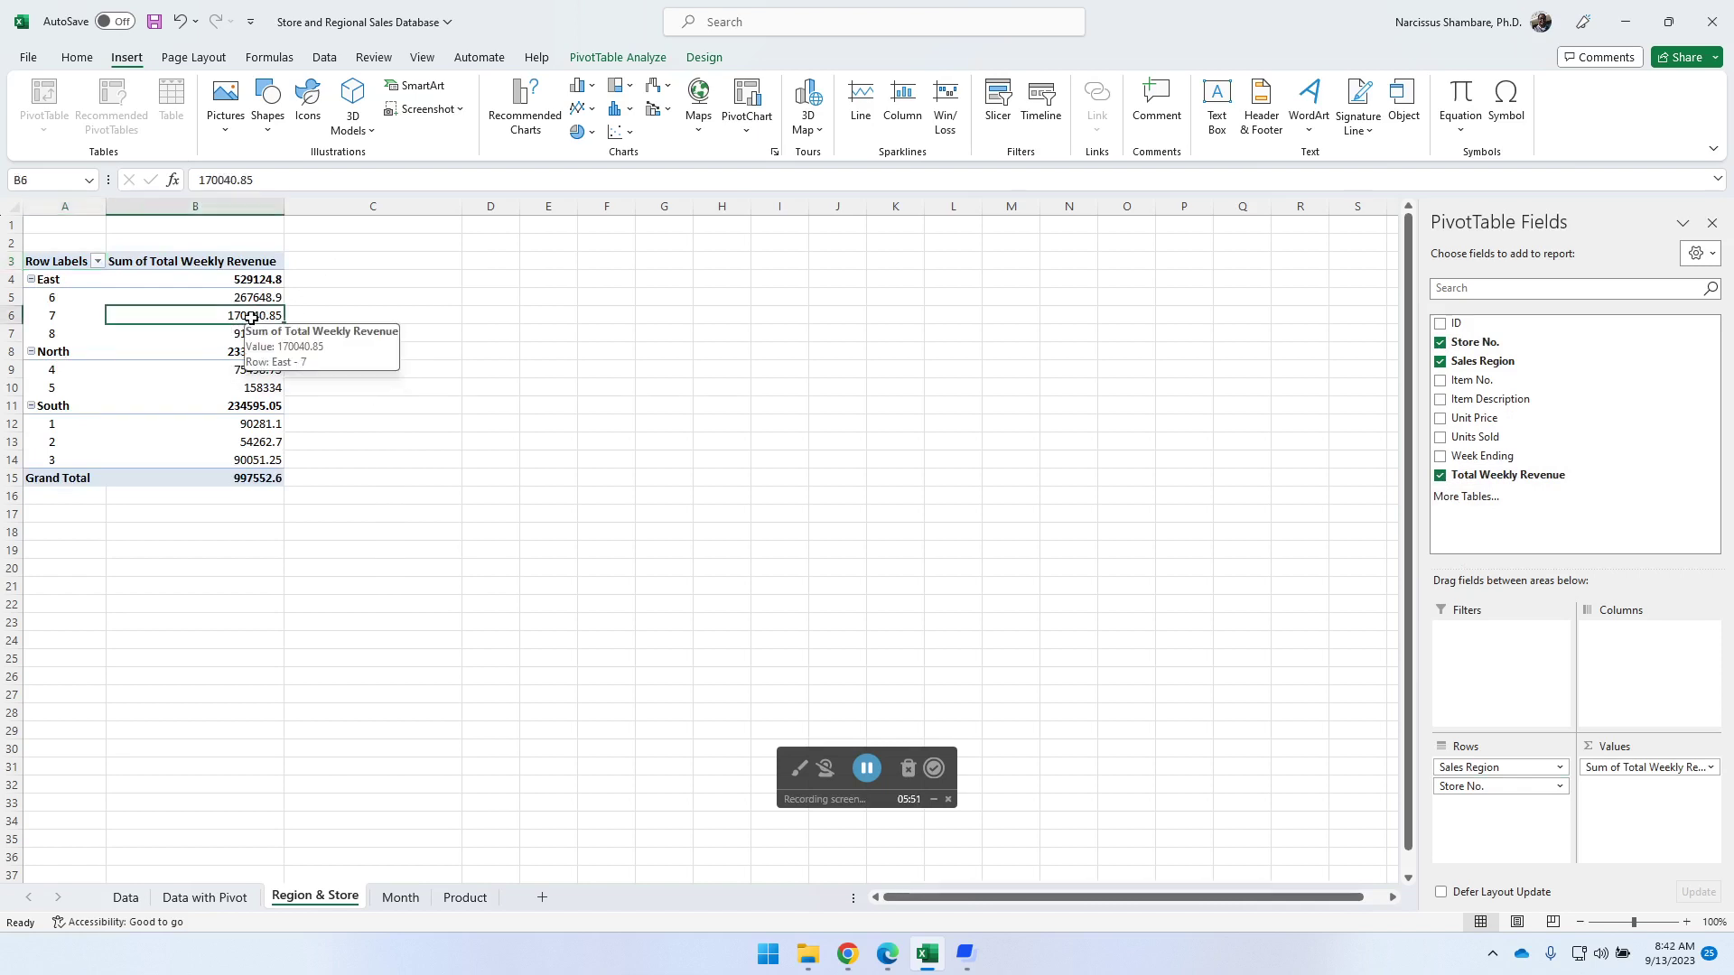
left_click(1666, 767)
left_click(1649, 747)
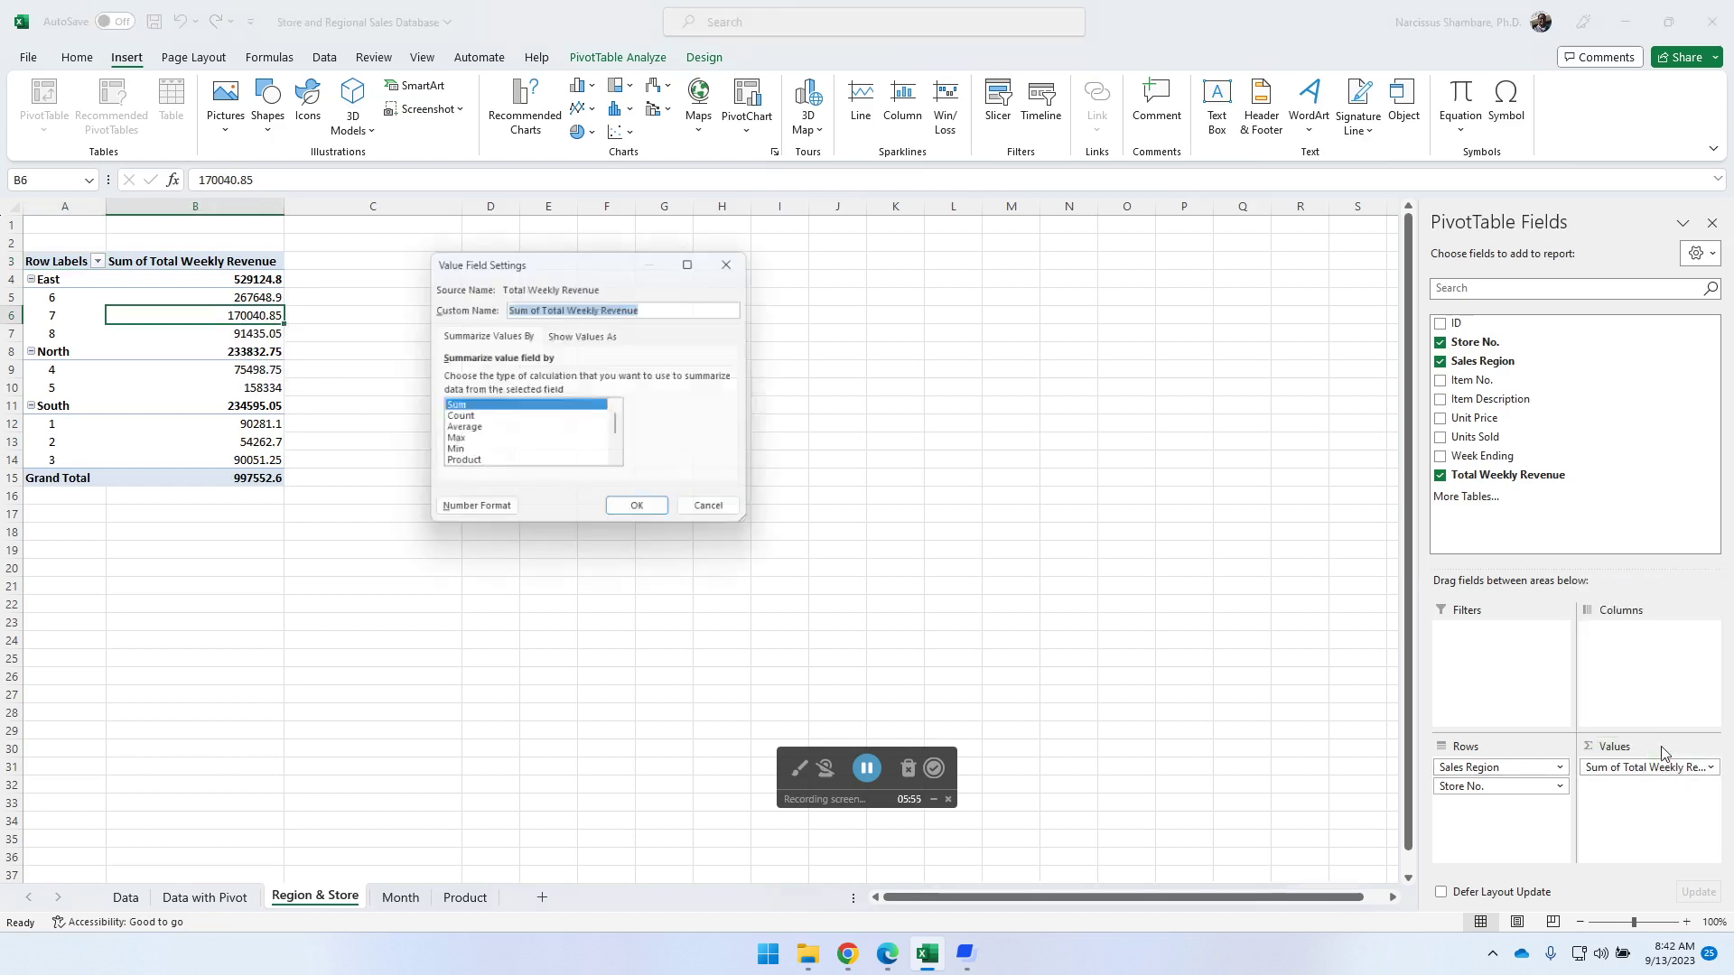
left_click(589, 335)
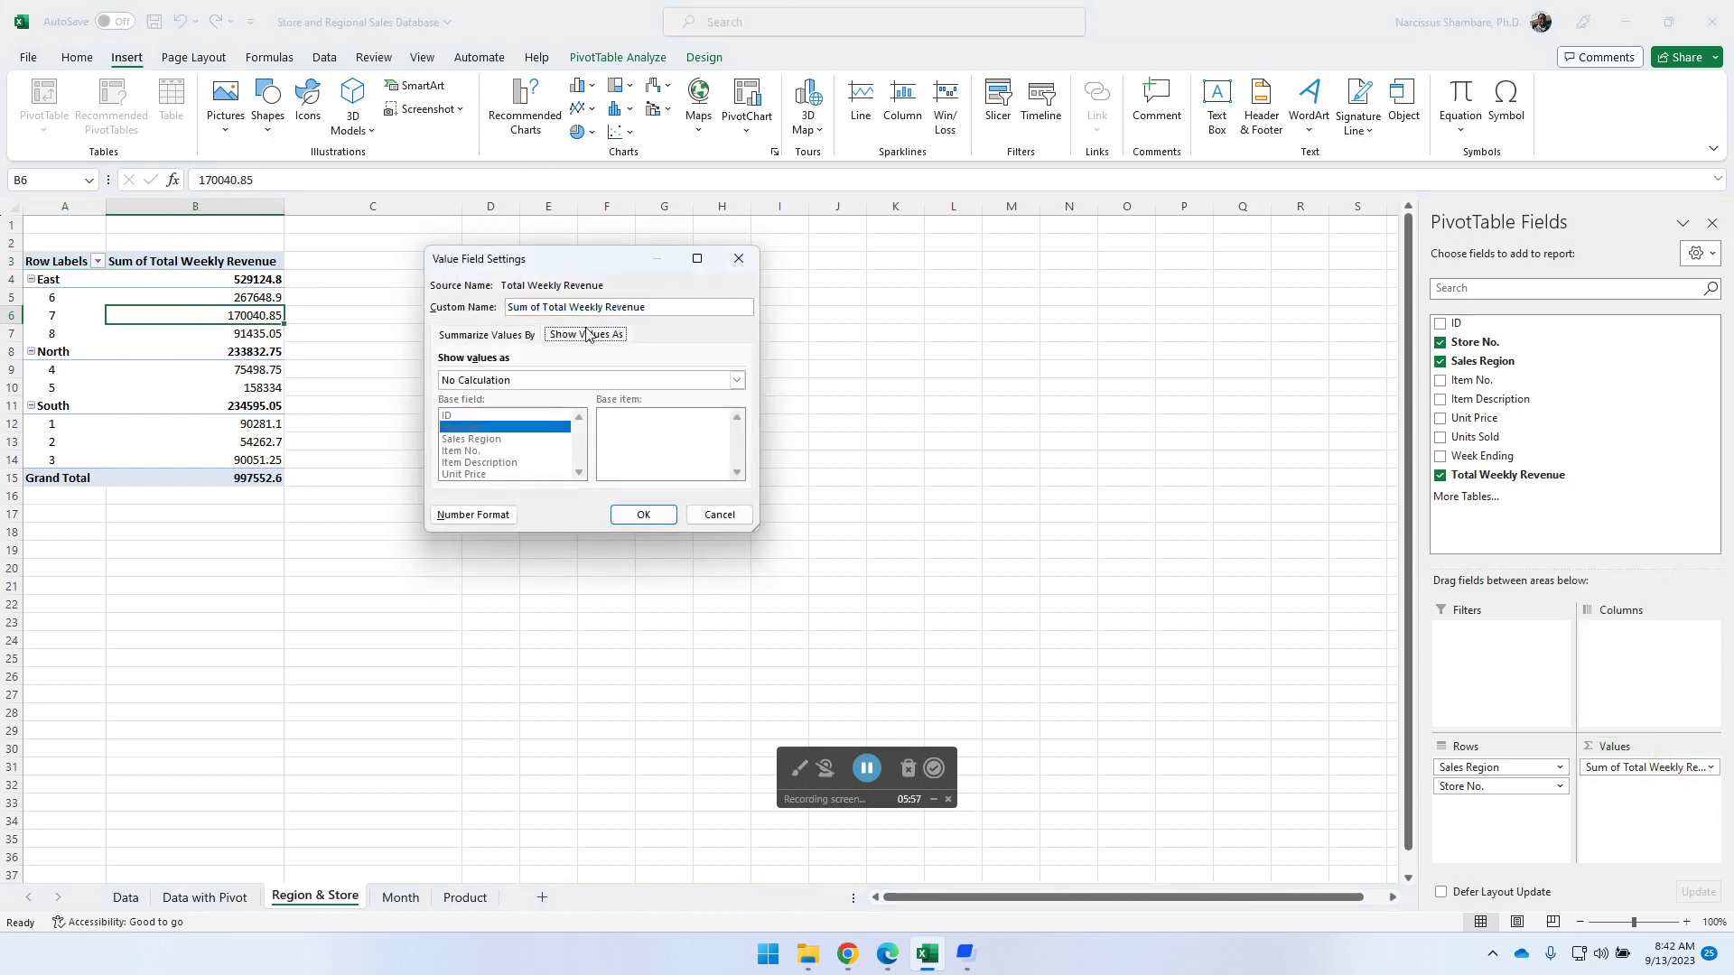
left_click(458, 517)
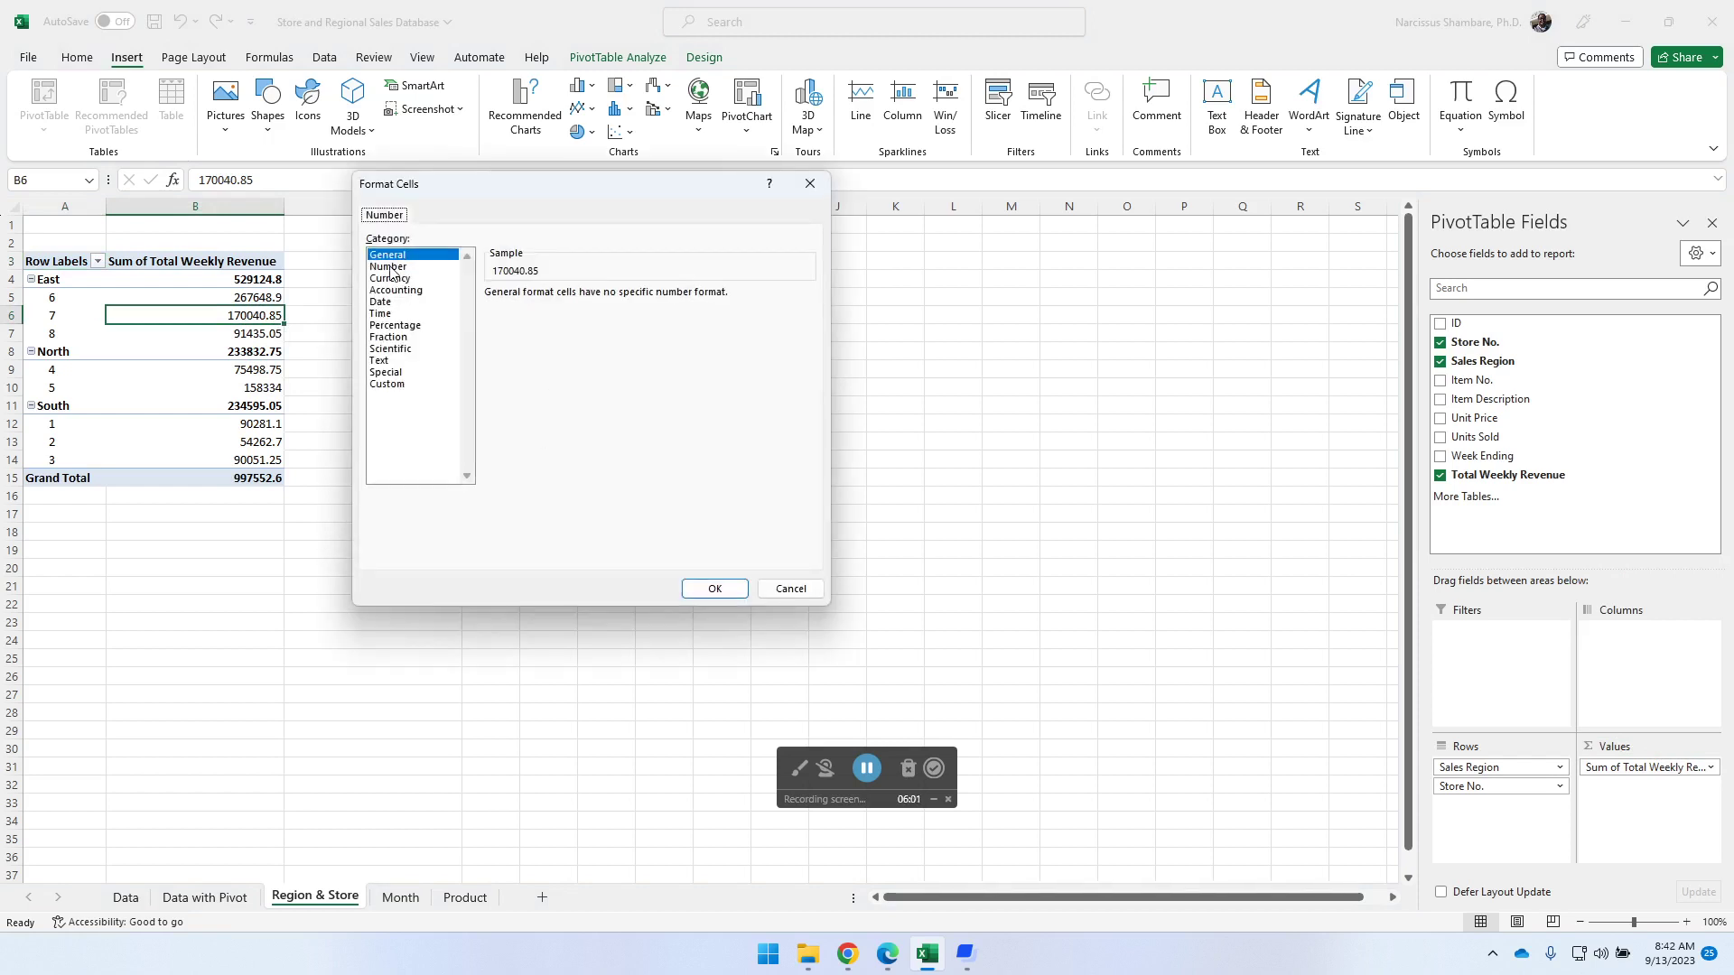
left_click(394, 268)
left_click(493, 318)
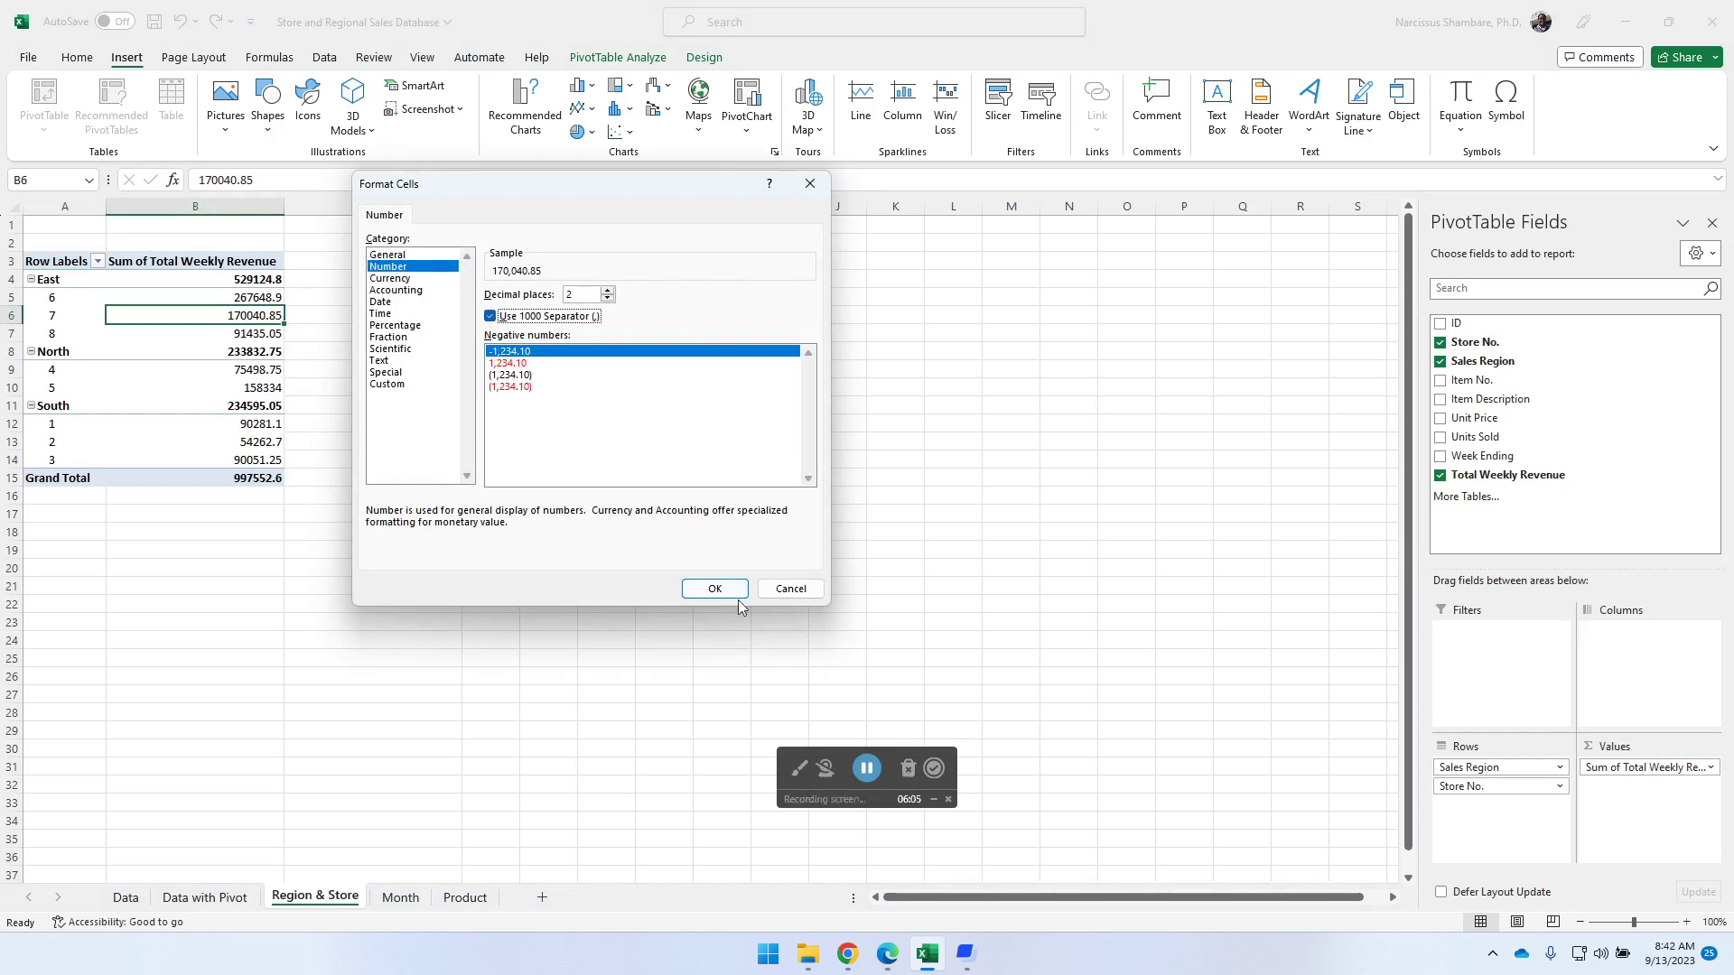
left_click(714, 589)
left_click(643, 515)
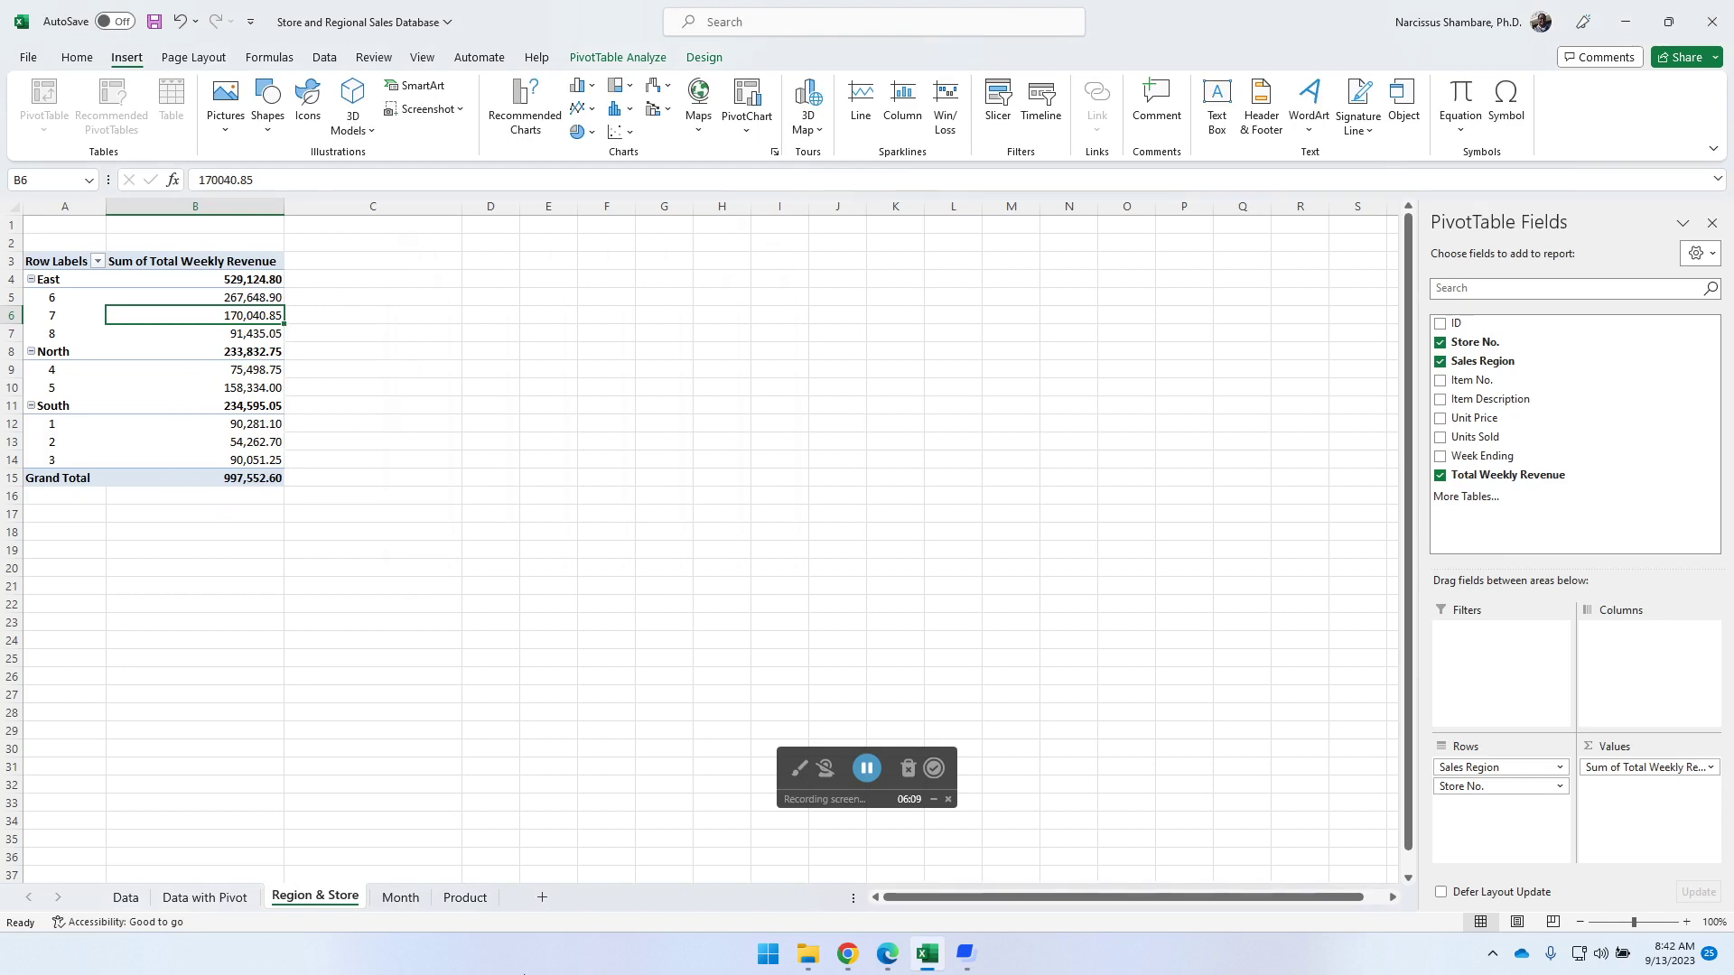
- On the Month sheet, pivot summed Total Weekly Revenue by month
left_click(395, 898)
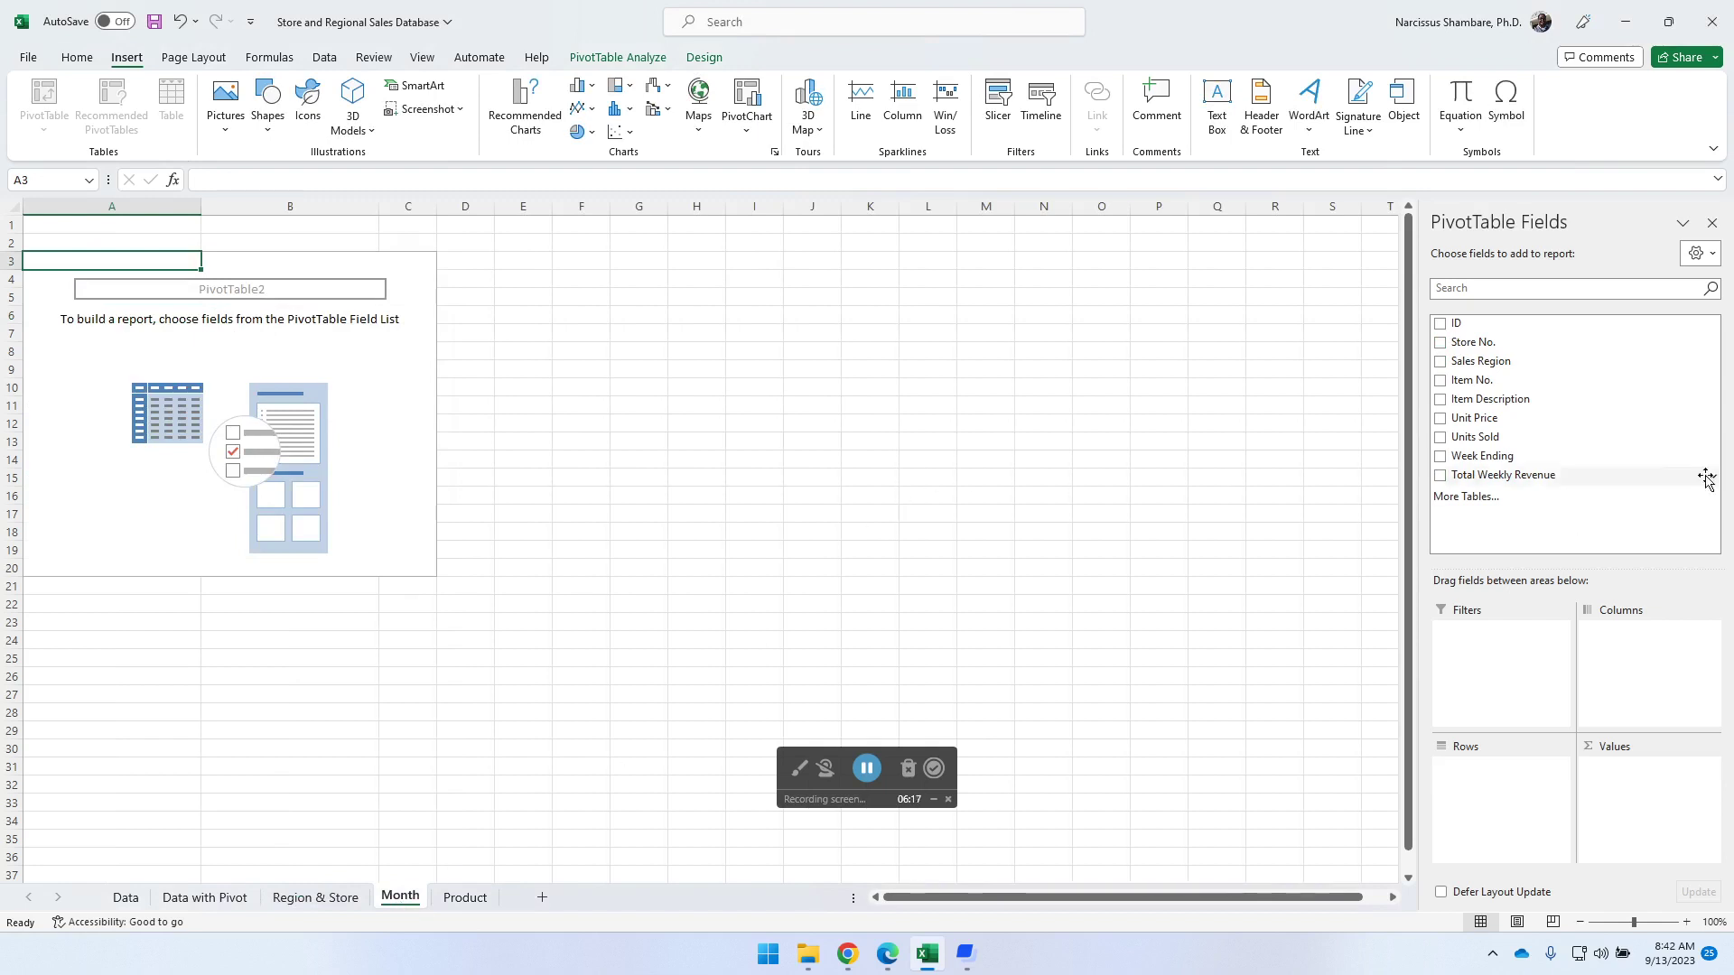
left_click(1440, 457)
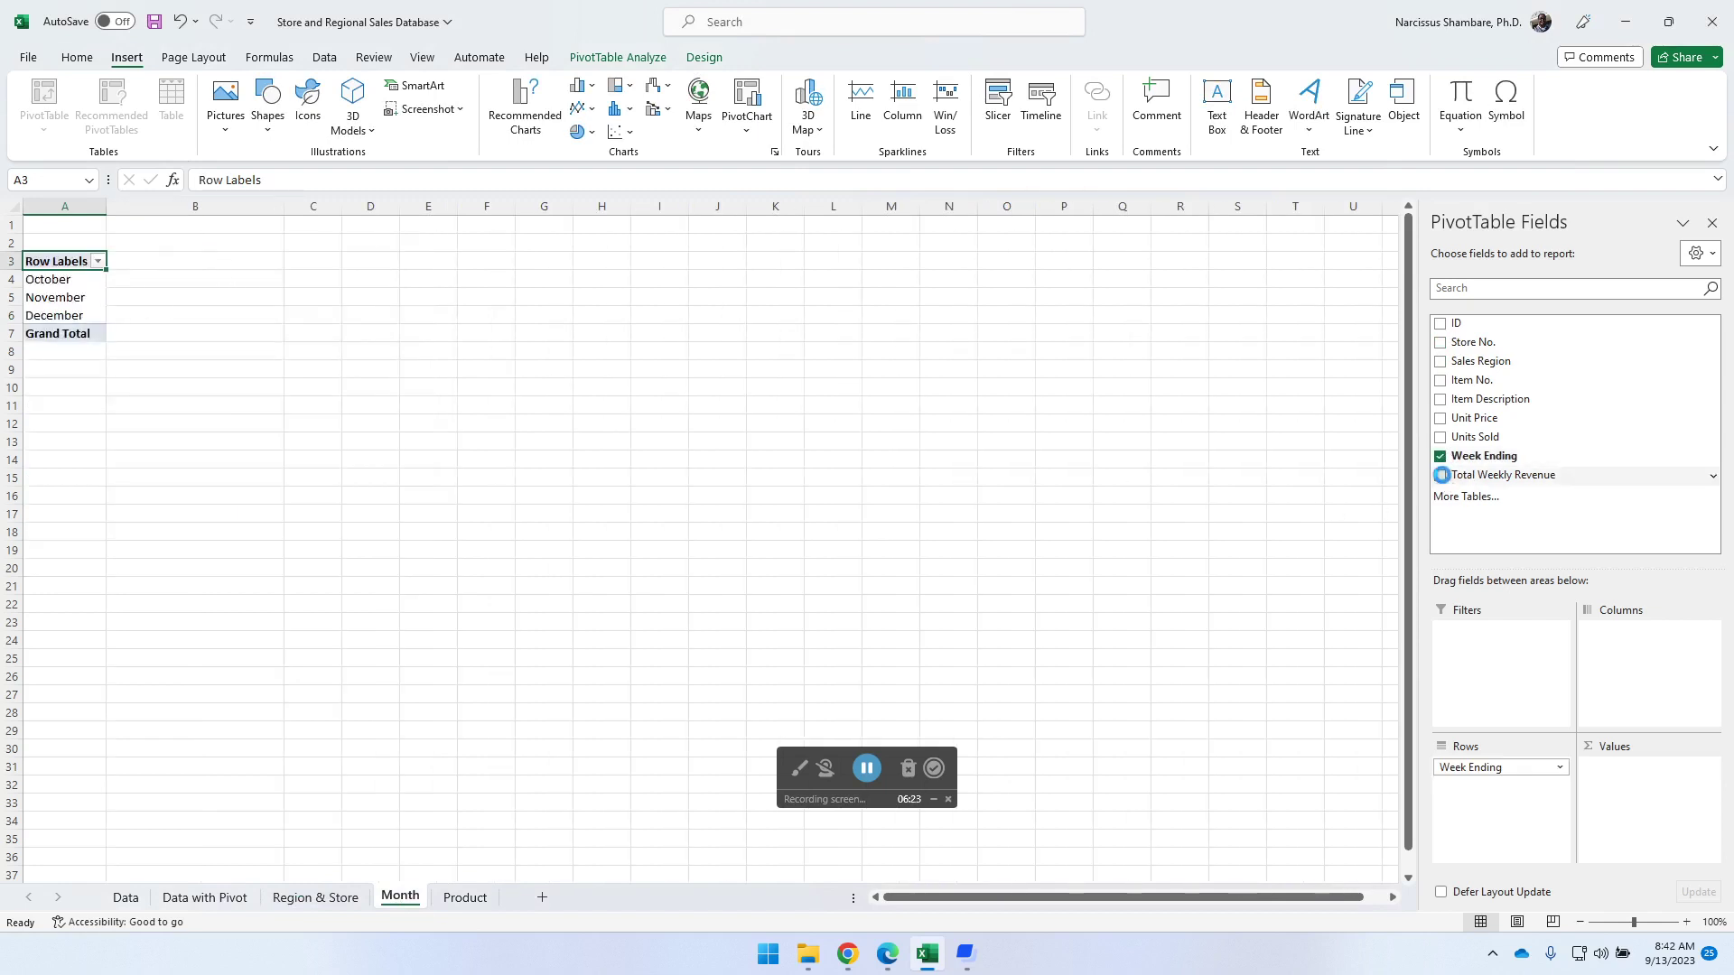
left_click(1442, 476)
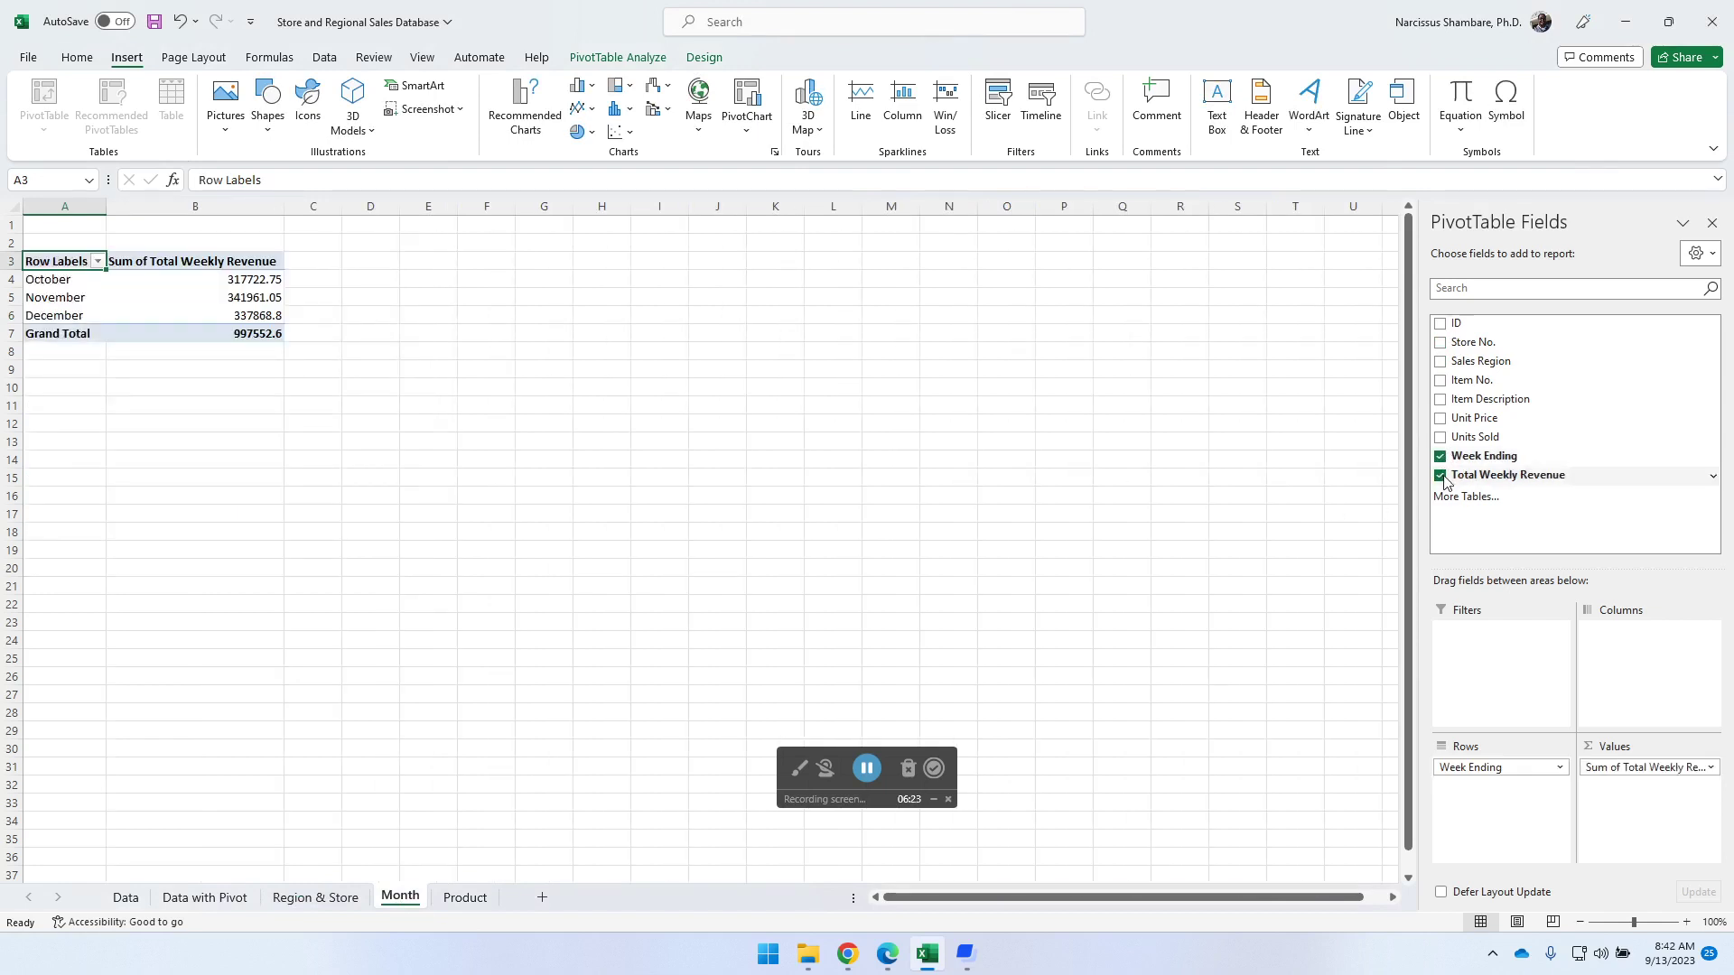
- Format the monthly revenue values as Number with 1000 separator and two decimals
left_click(254, 297)
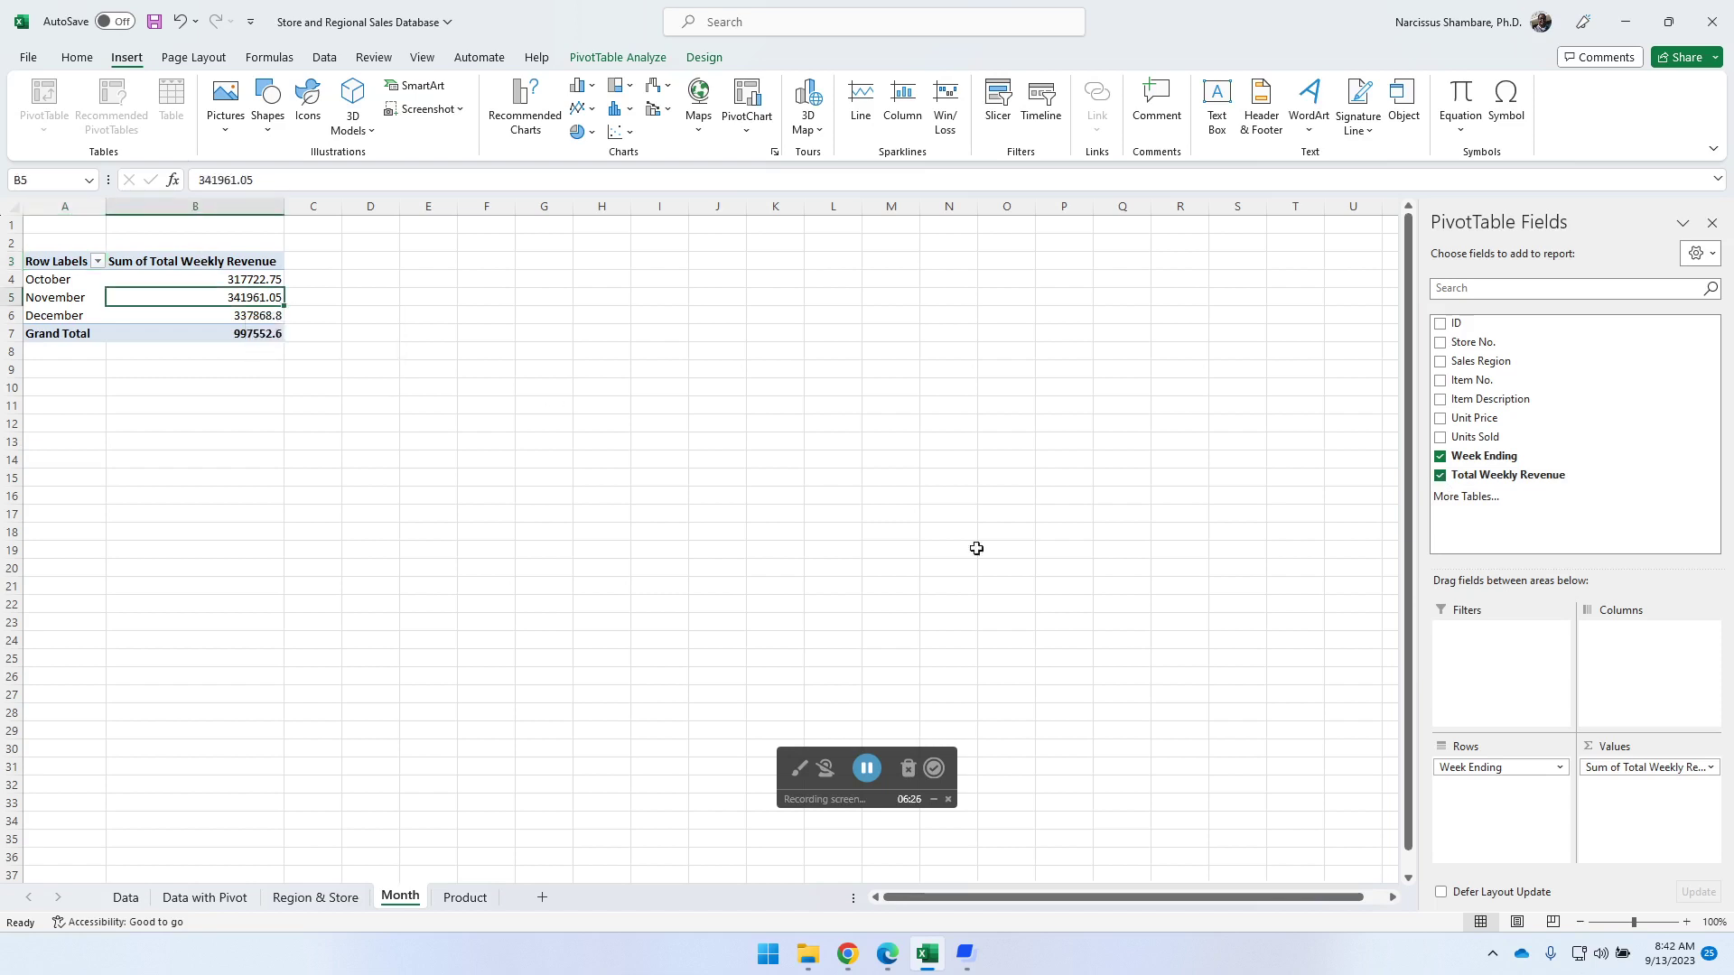
left_click(1644, 767)
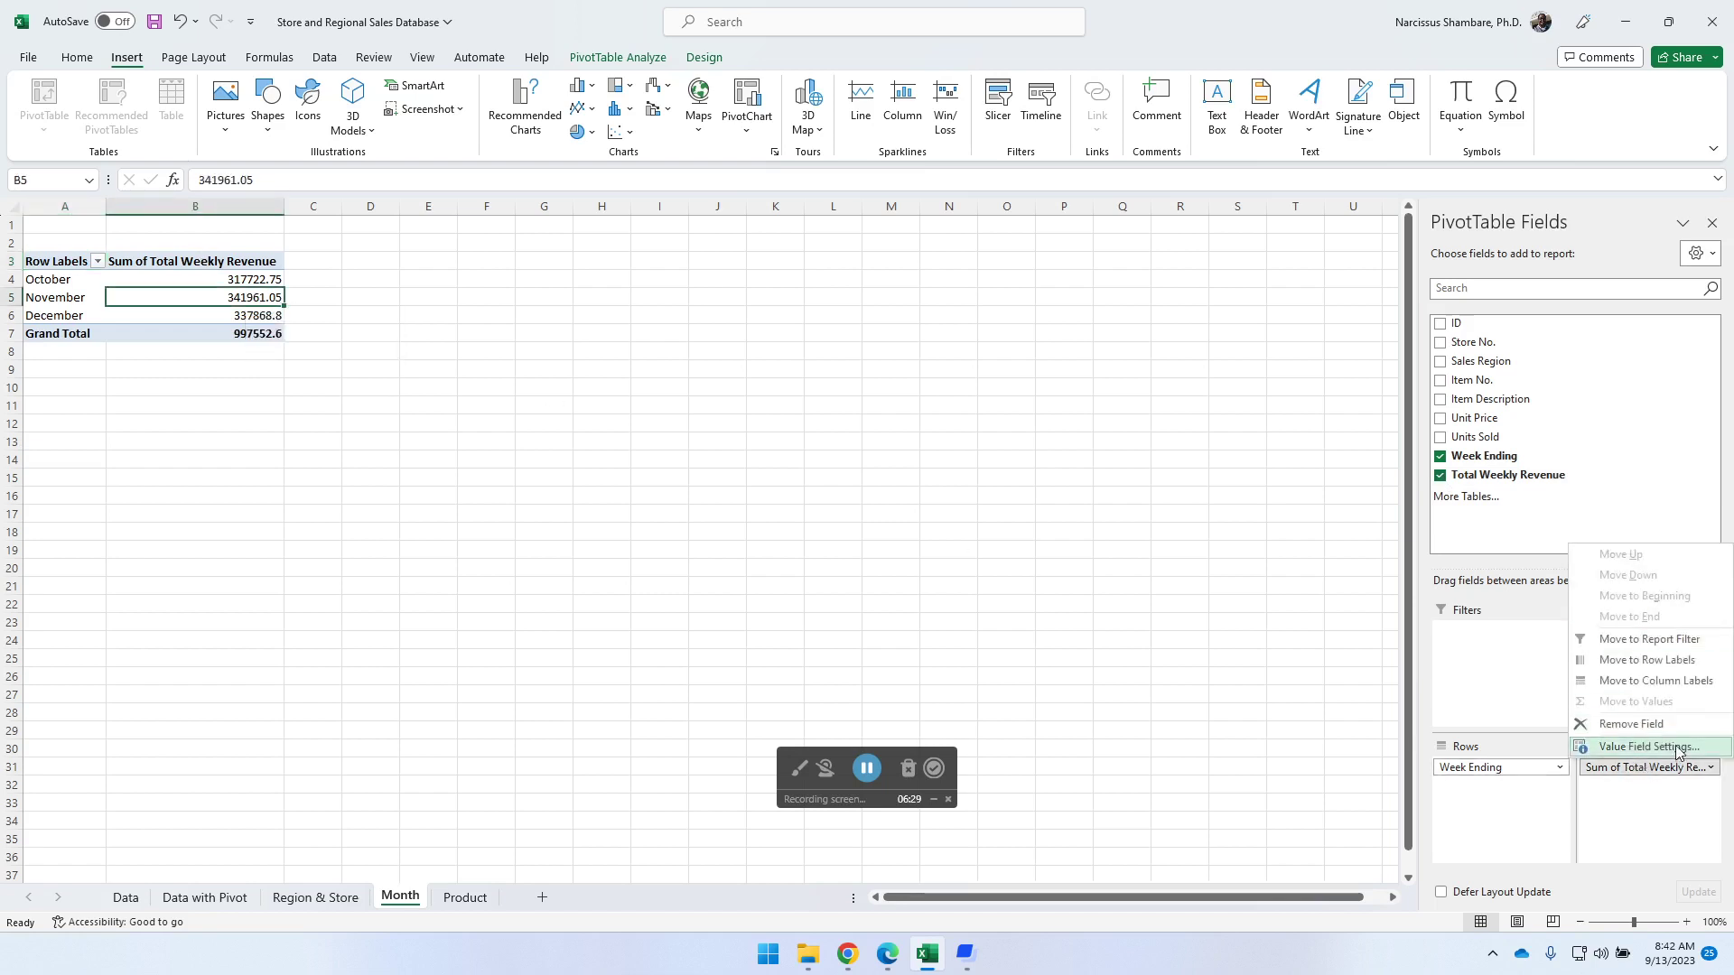
left_click(1671, 747)
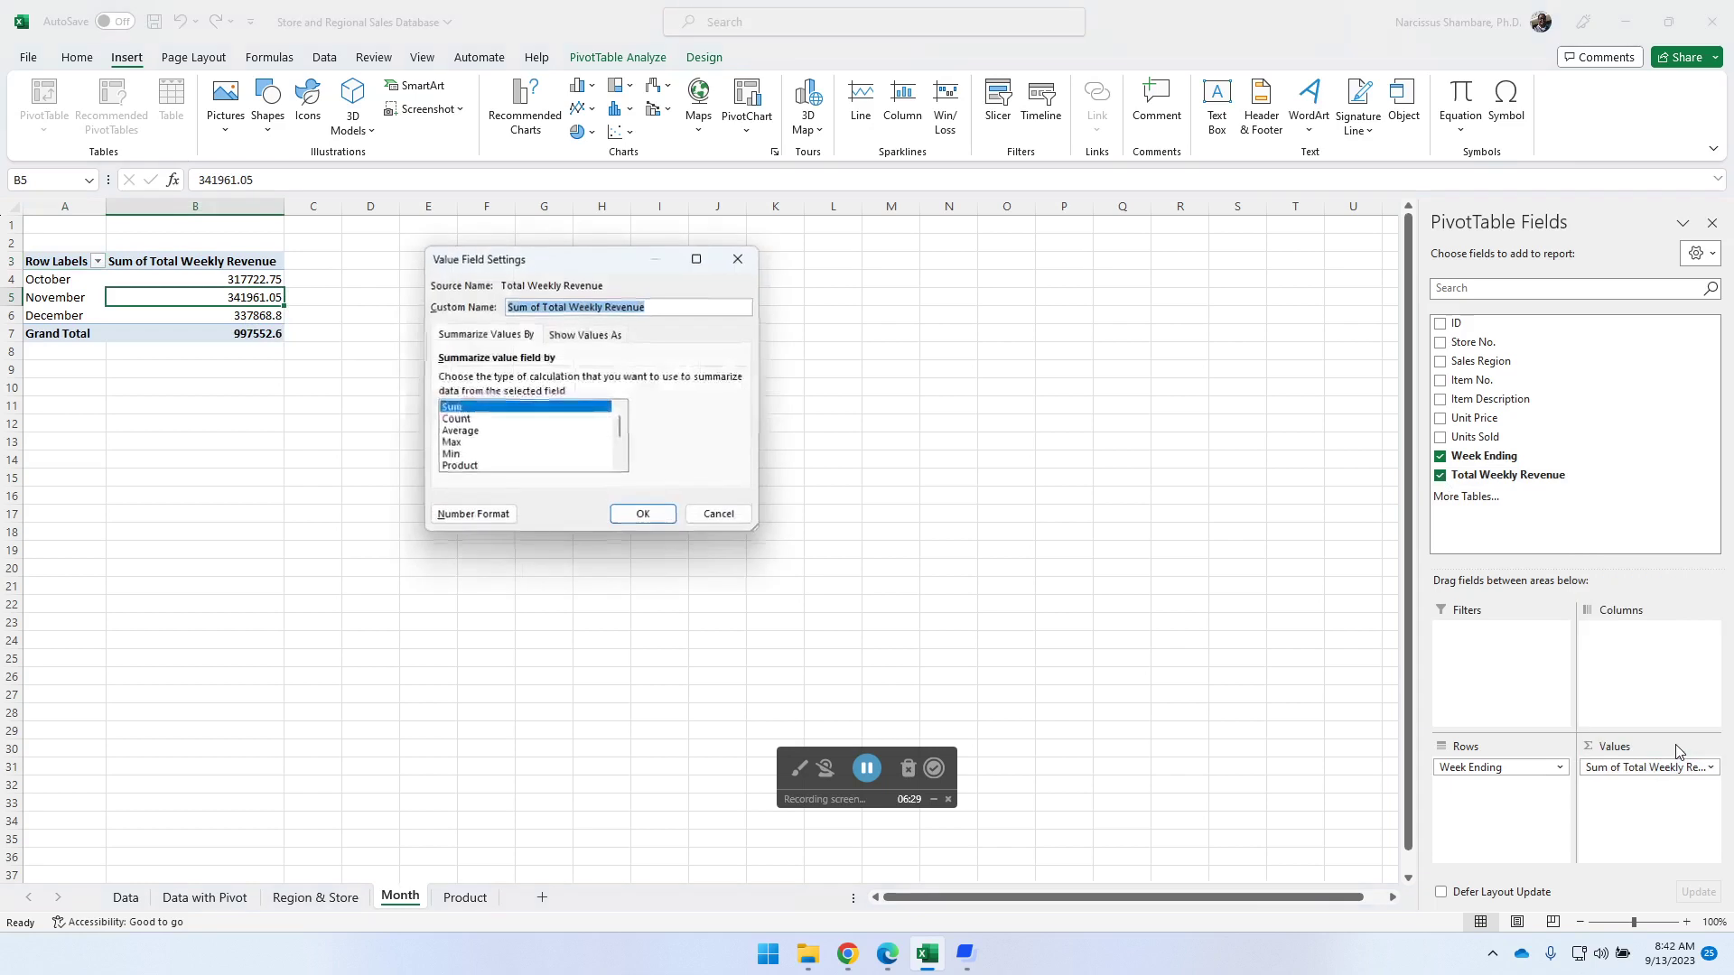
left_click(579, 340)
left_click(486, 516)
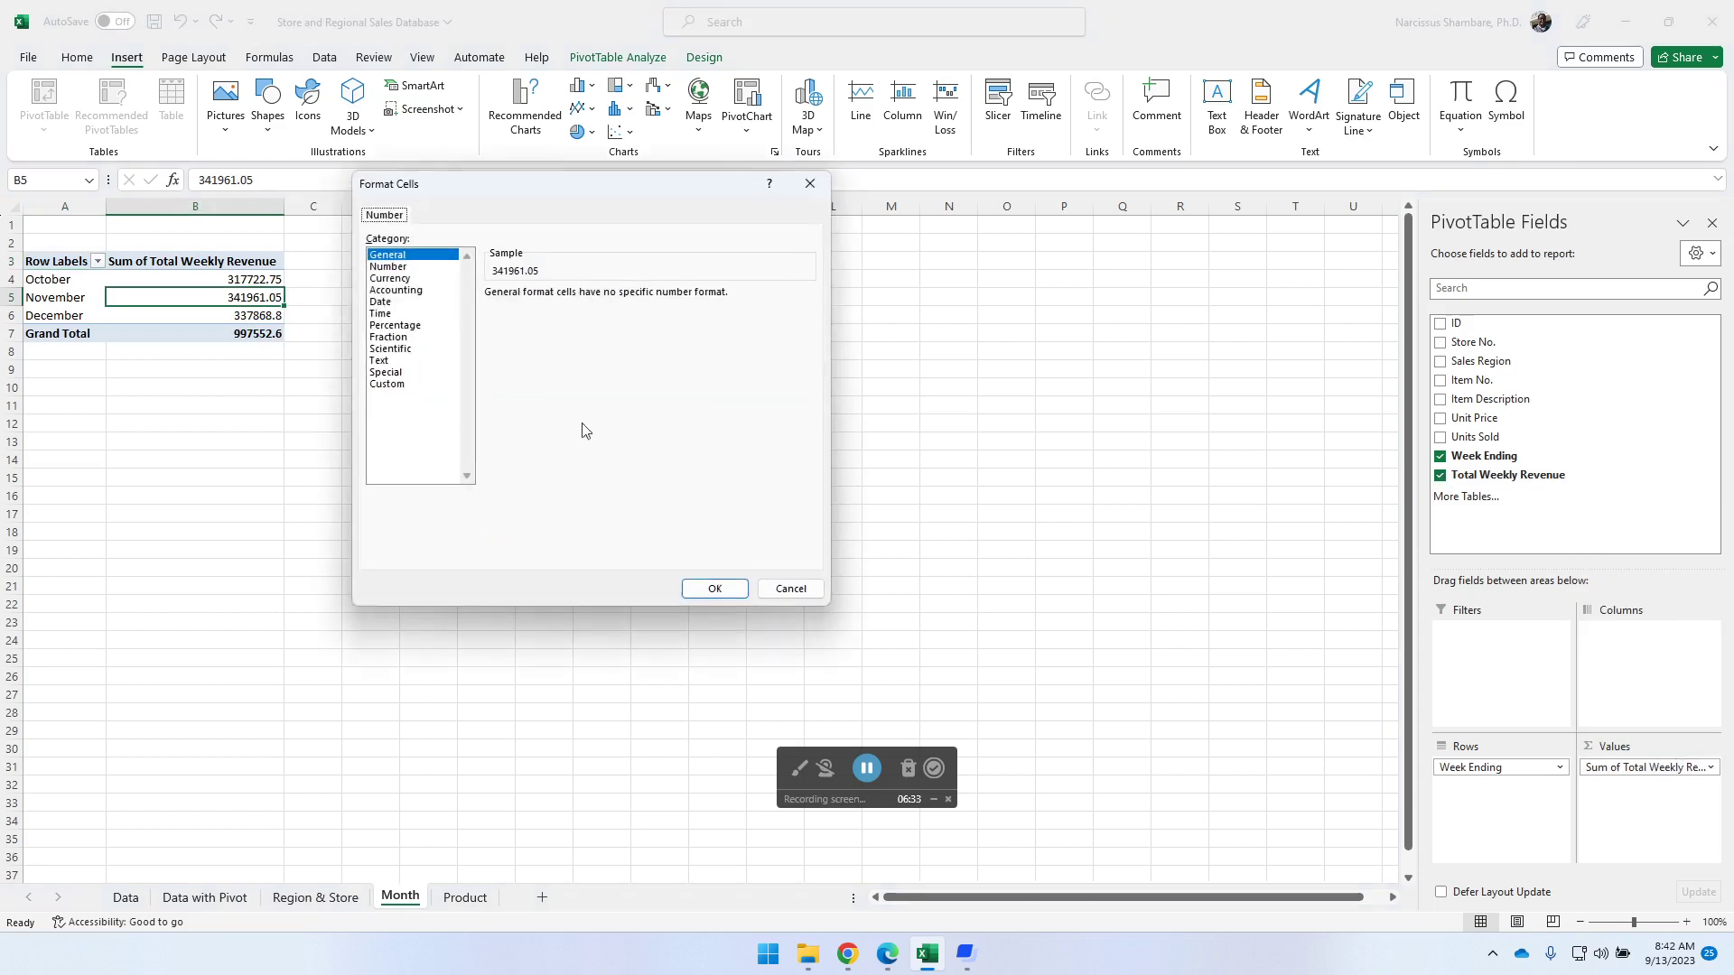
left_click(388, 266)
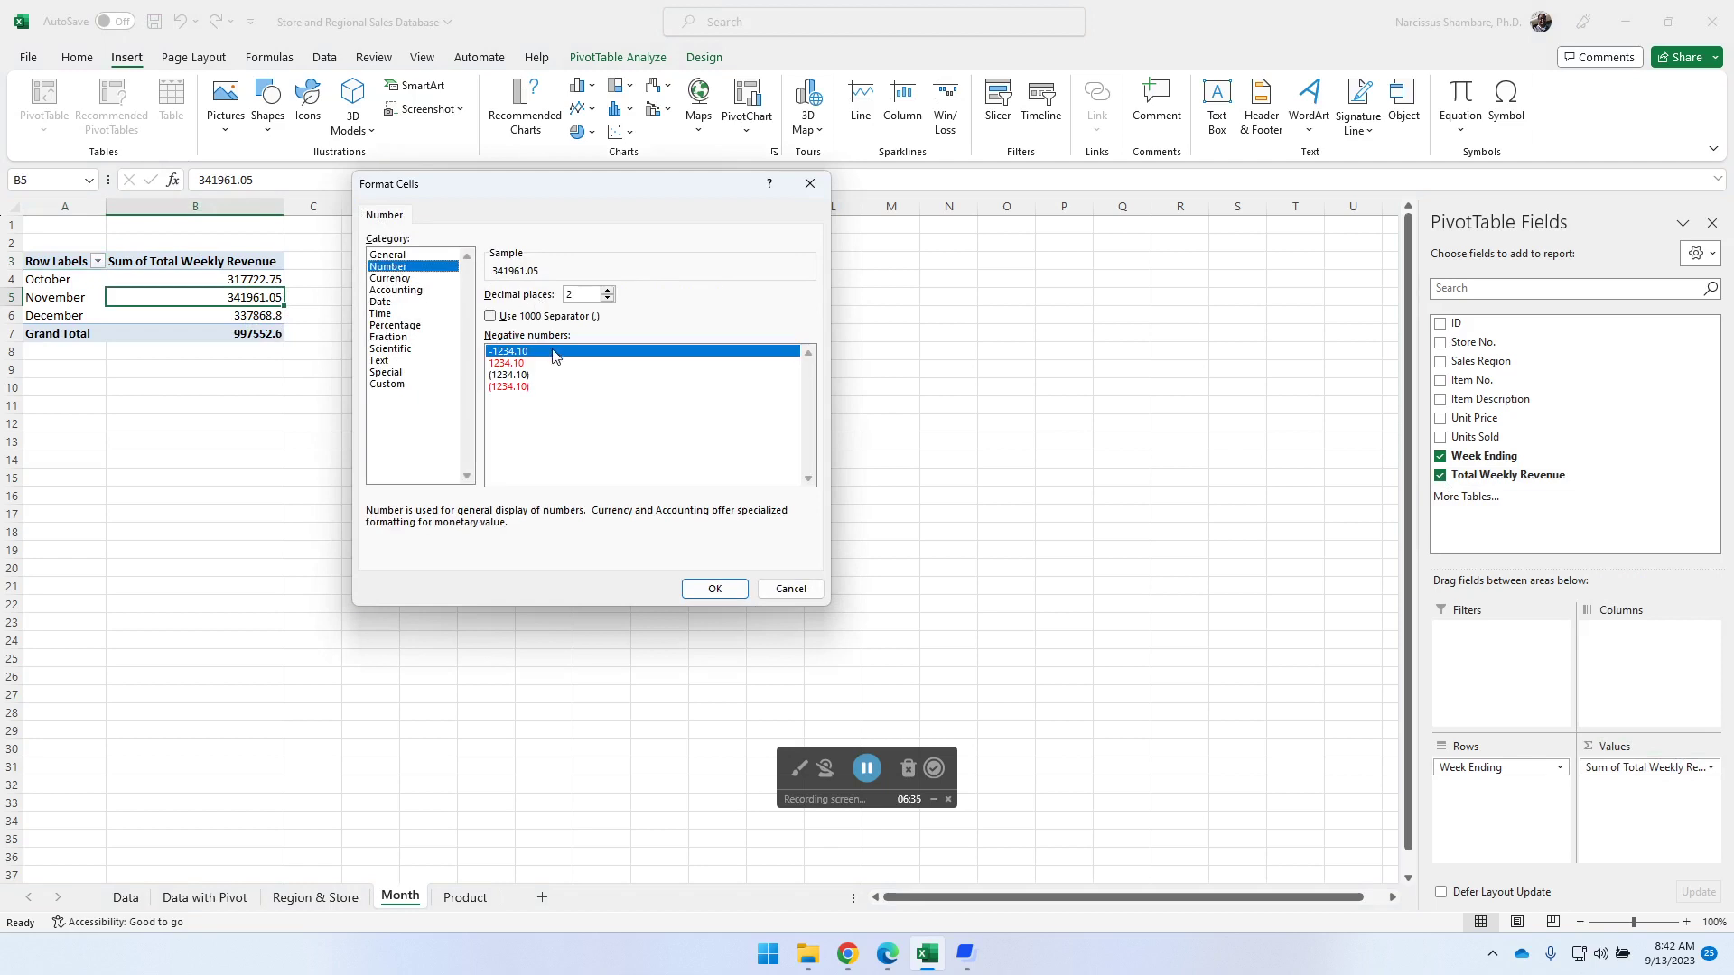
left_click(489, 316)
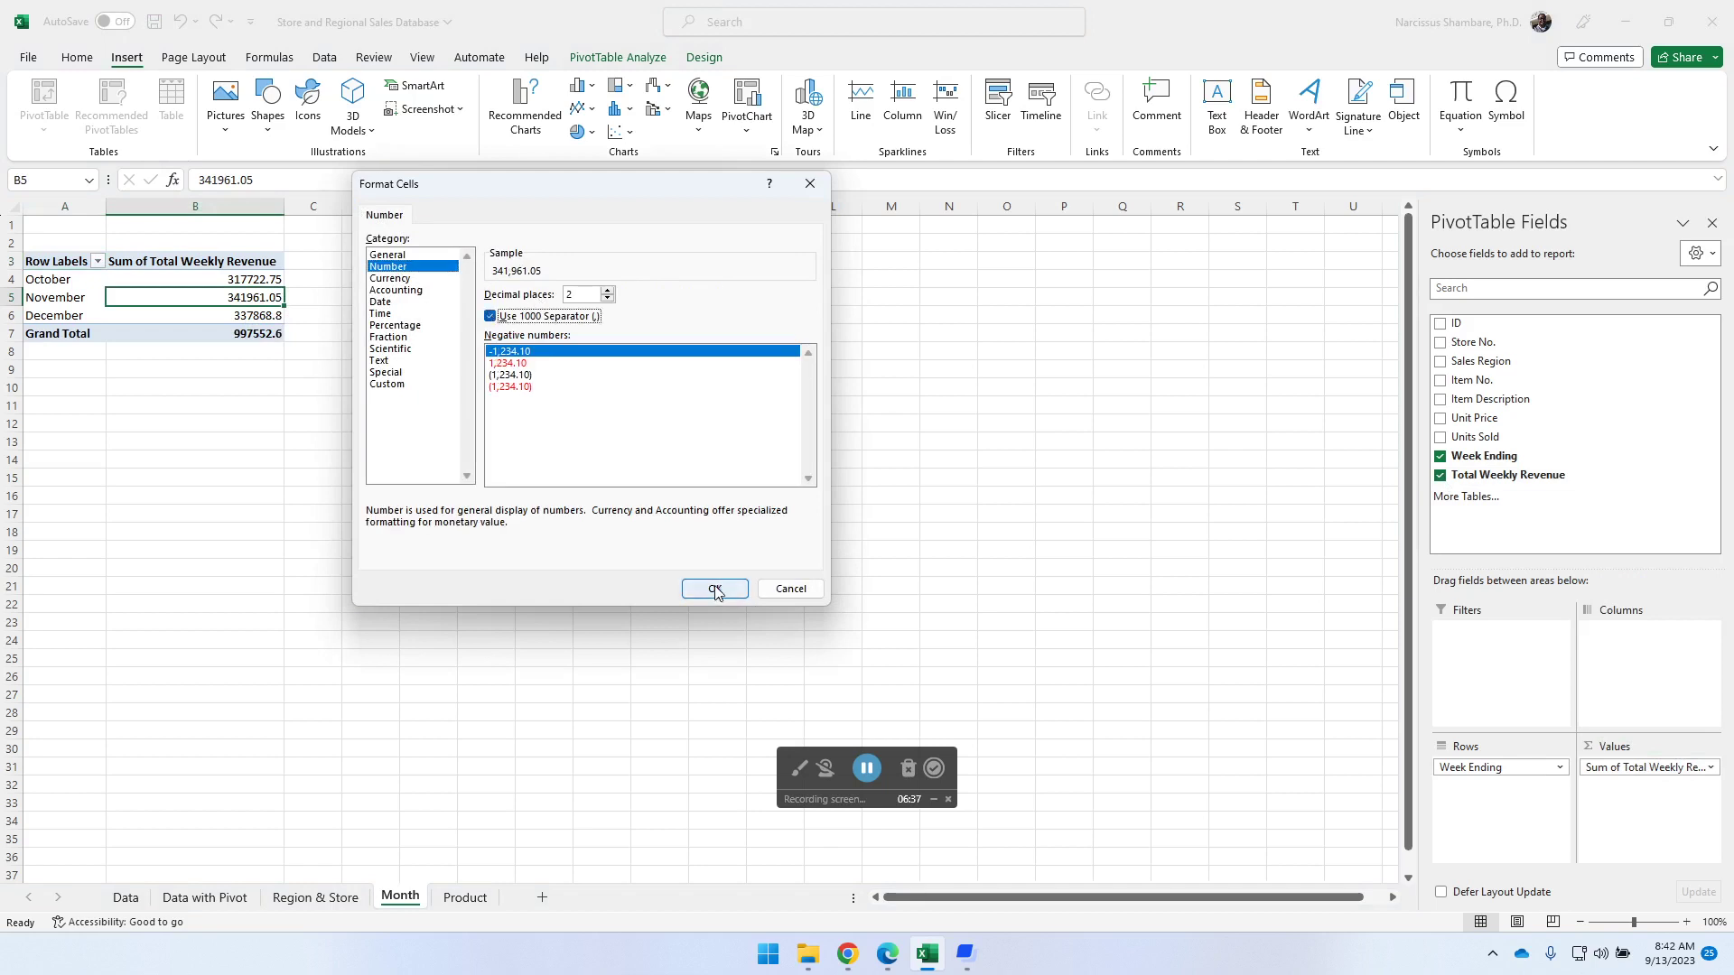
left_click(733, 592)
left_click(643, 514)
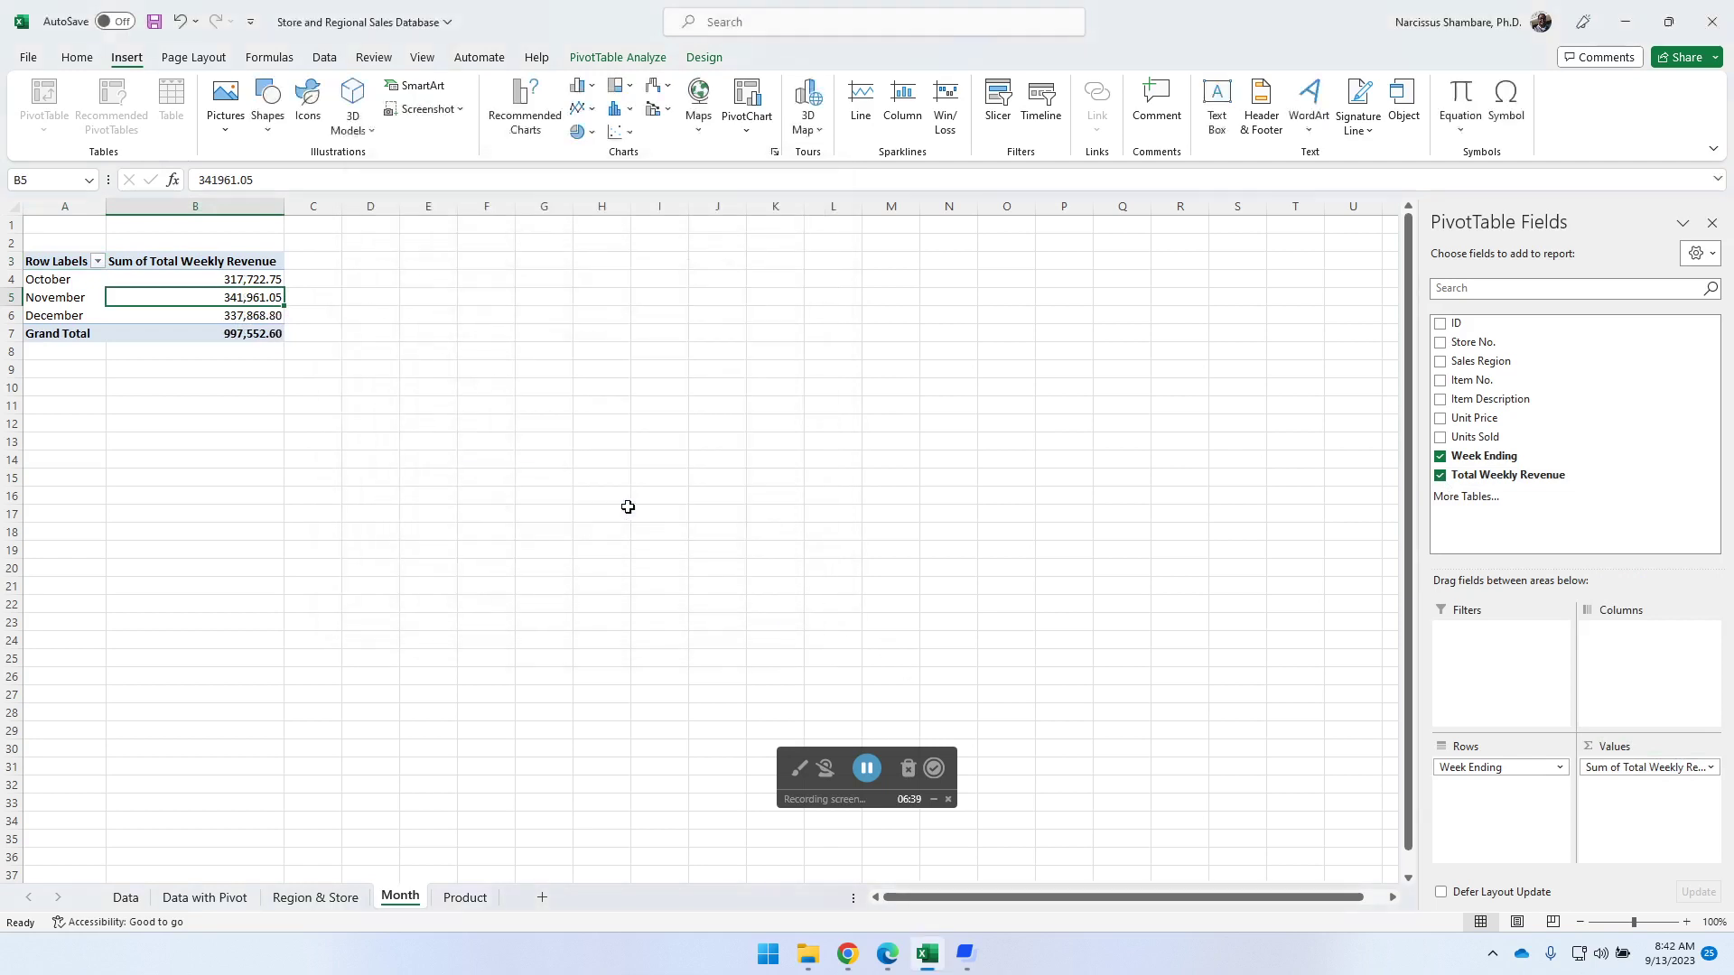
- On the Product sheet, pivot summed Total Weekly Revenue by Item Description
left_click(464, 899)
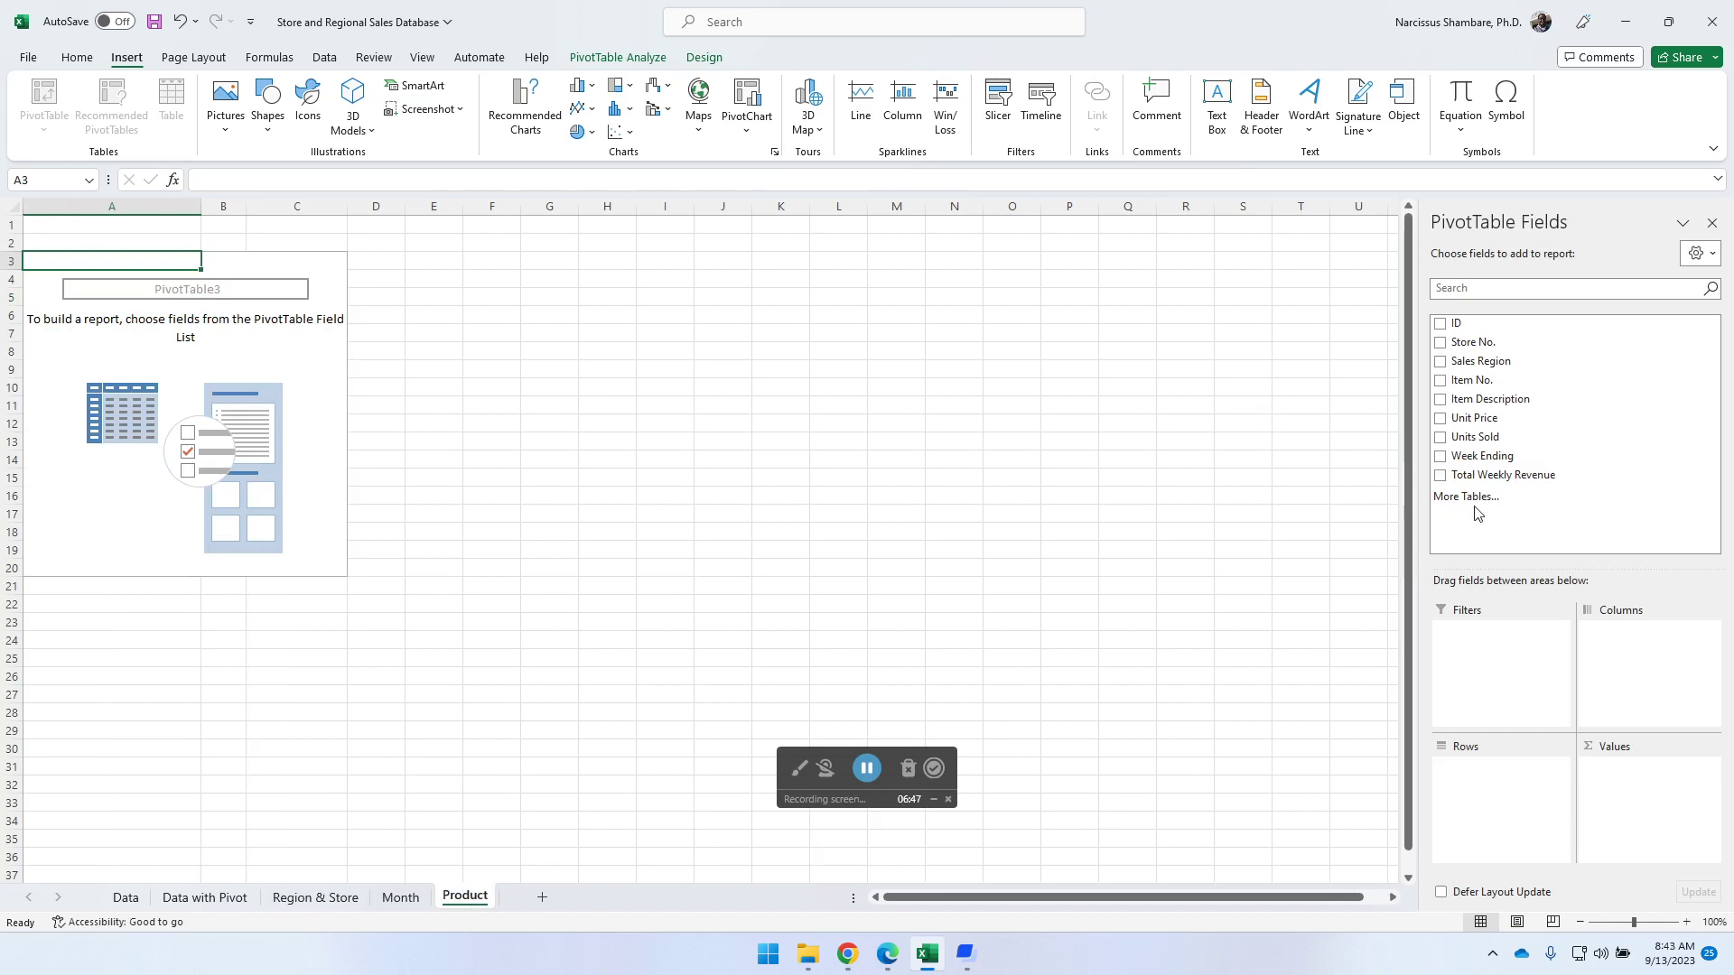
left_click(1441, 402)
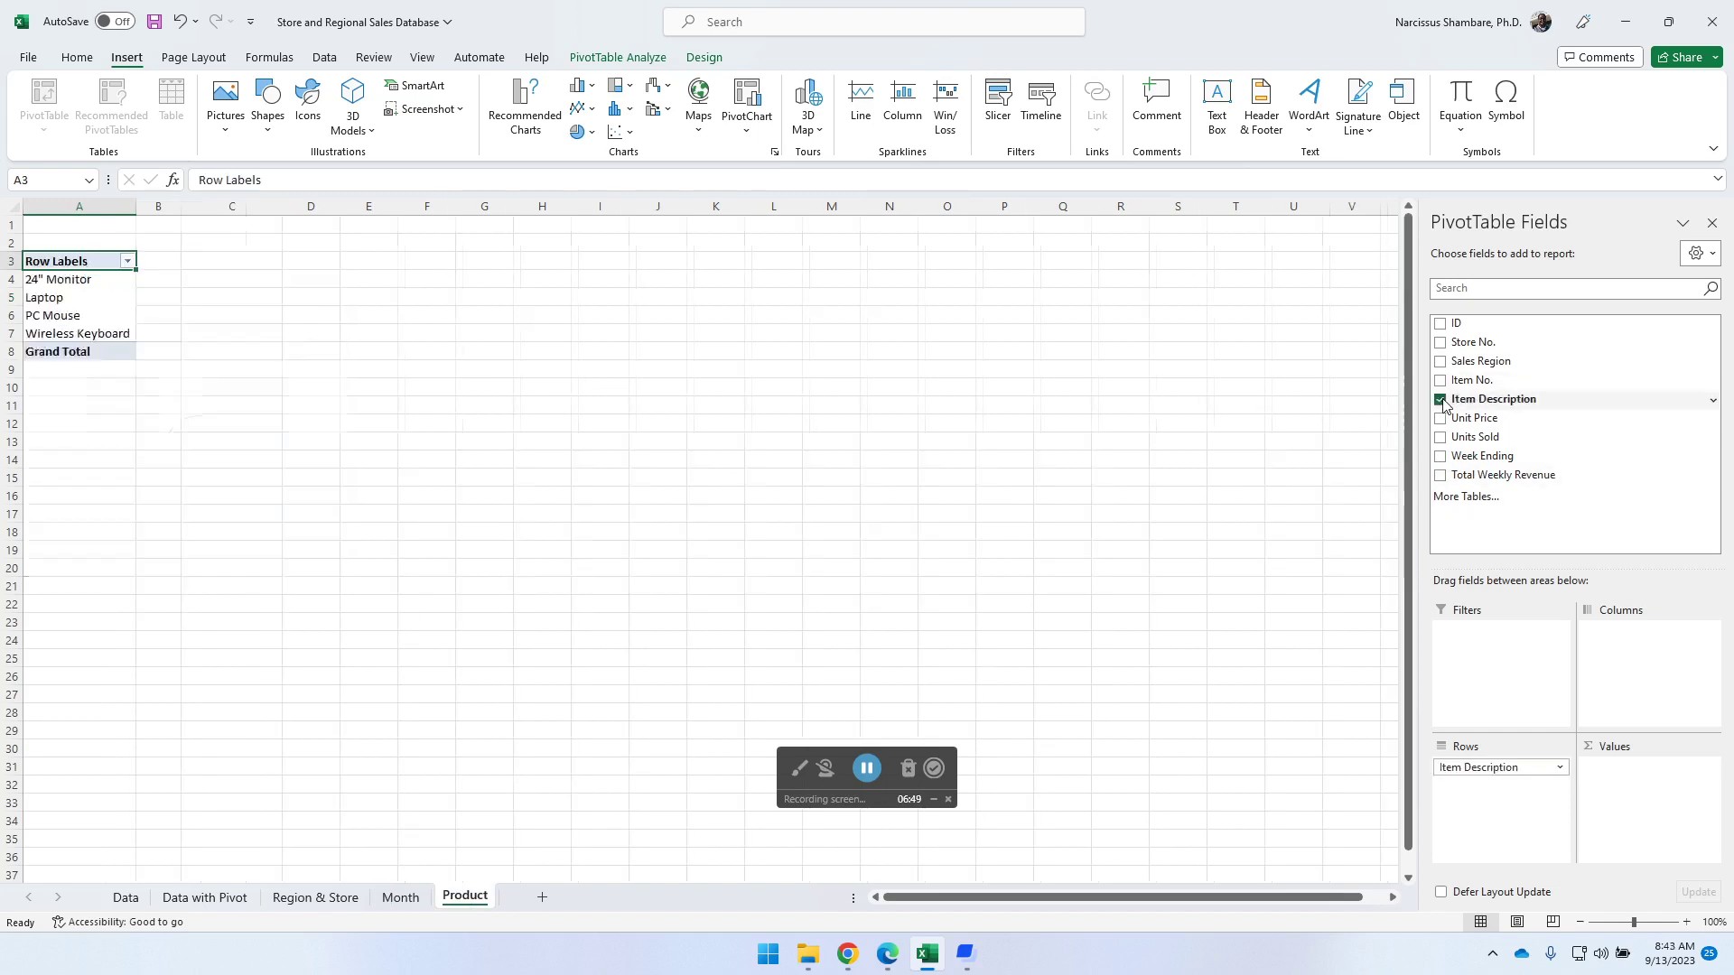
left_click(1441, 476)
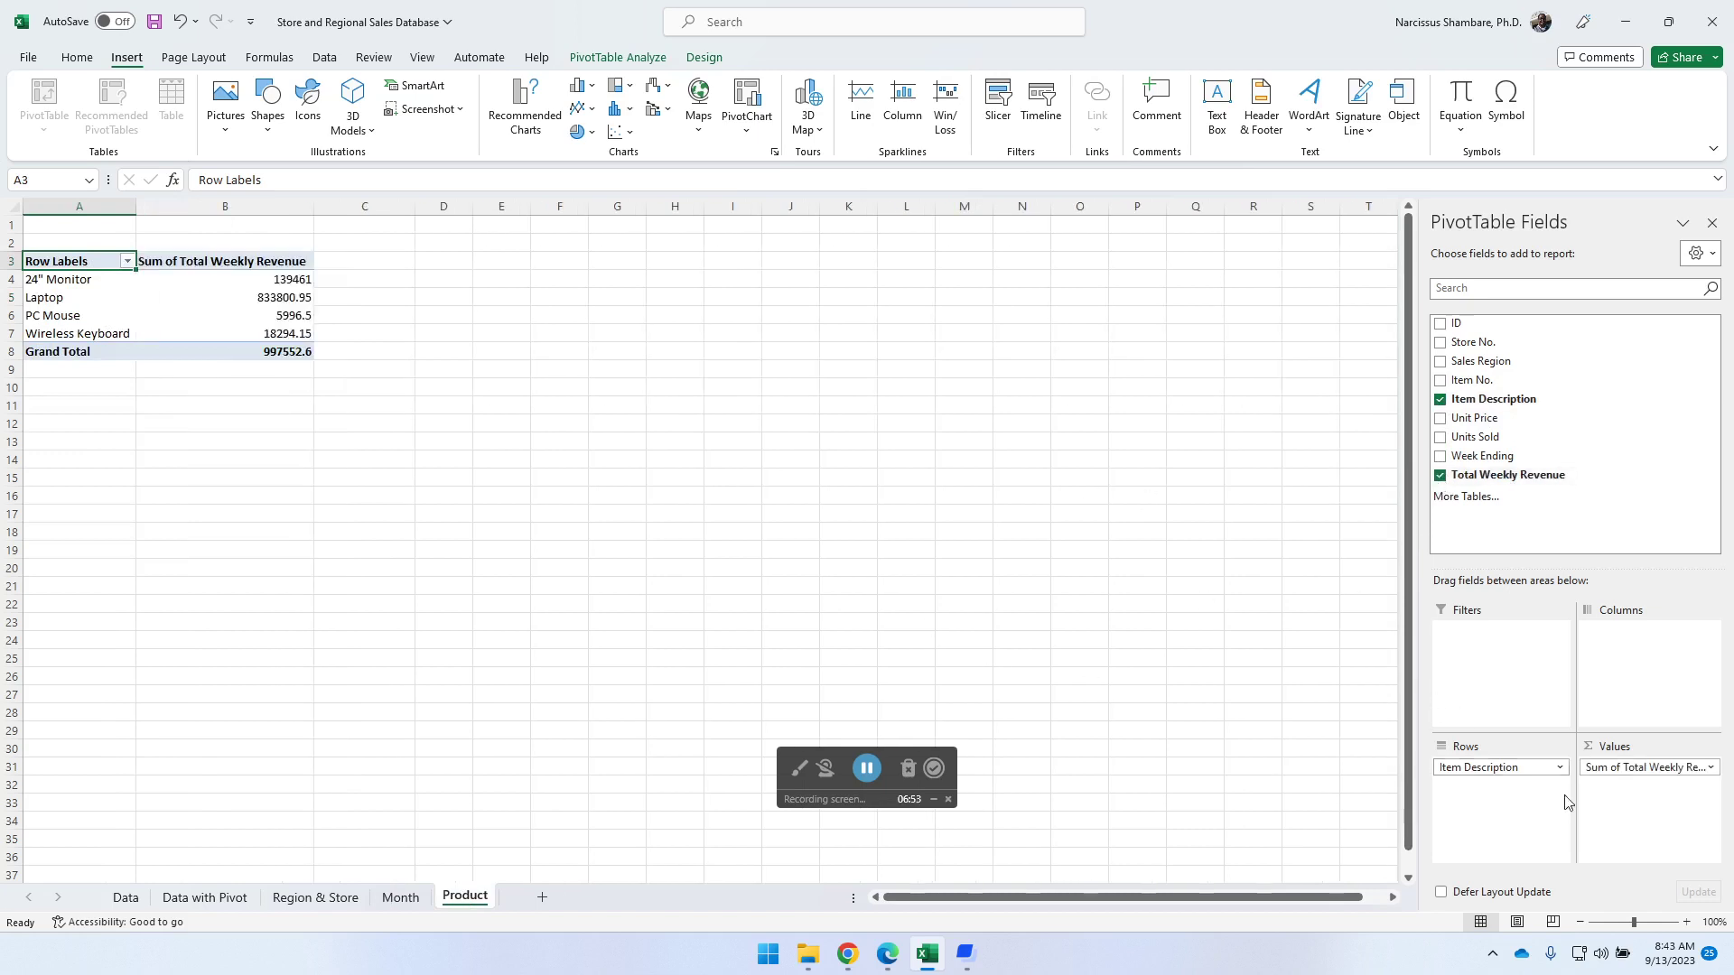
- Format the item revenue values as Number with 1000 separator and two decimals
left_click(1644, 767)
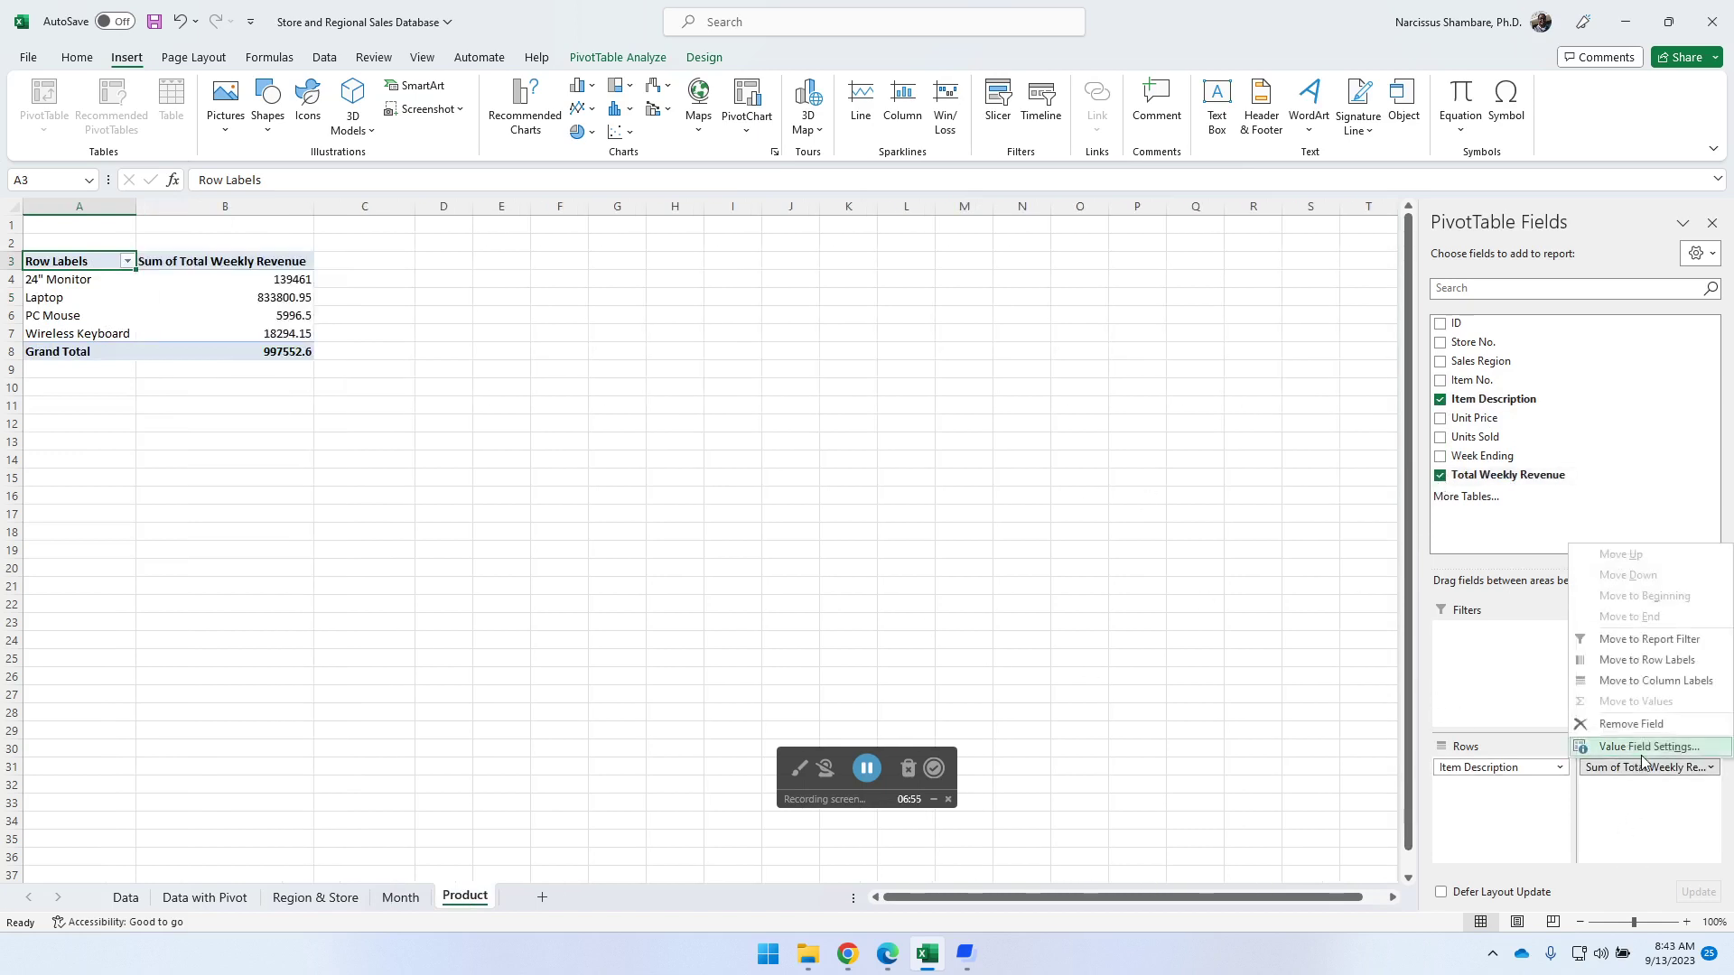
left_click(1662, 747)
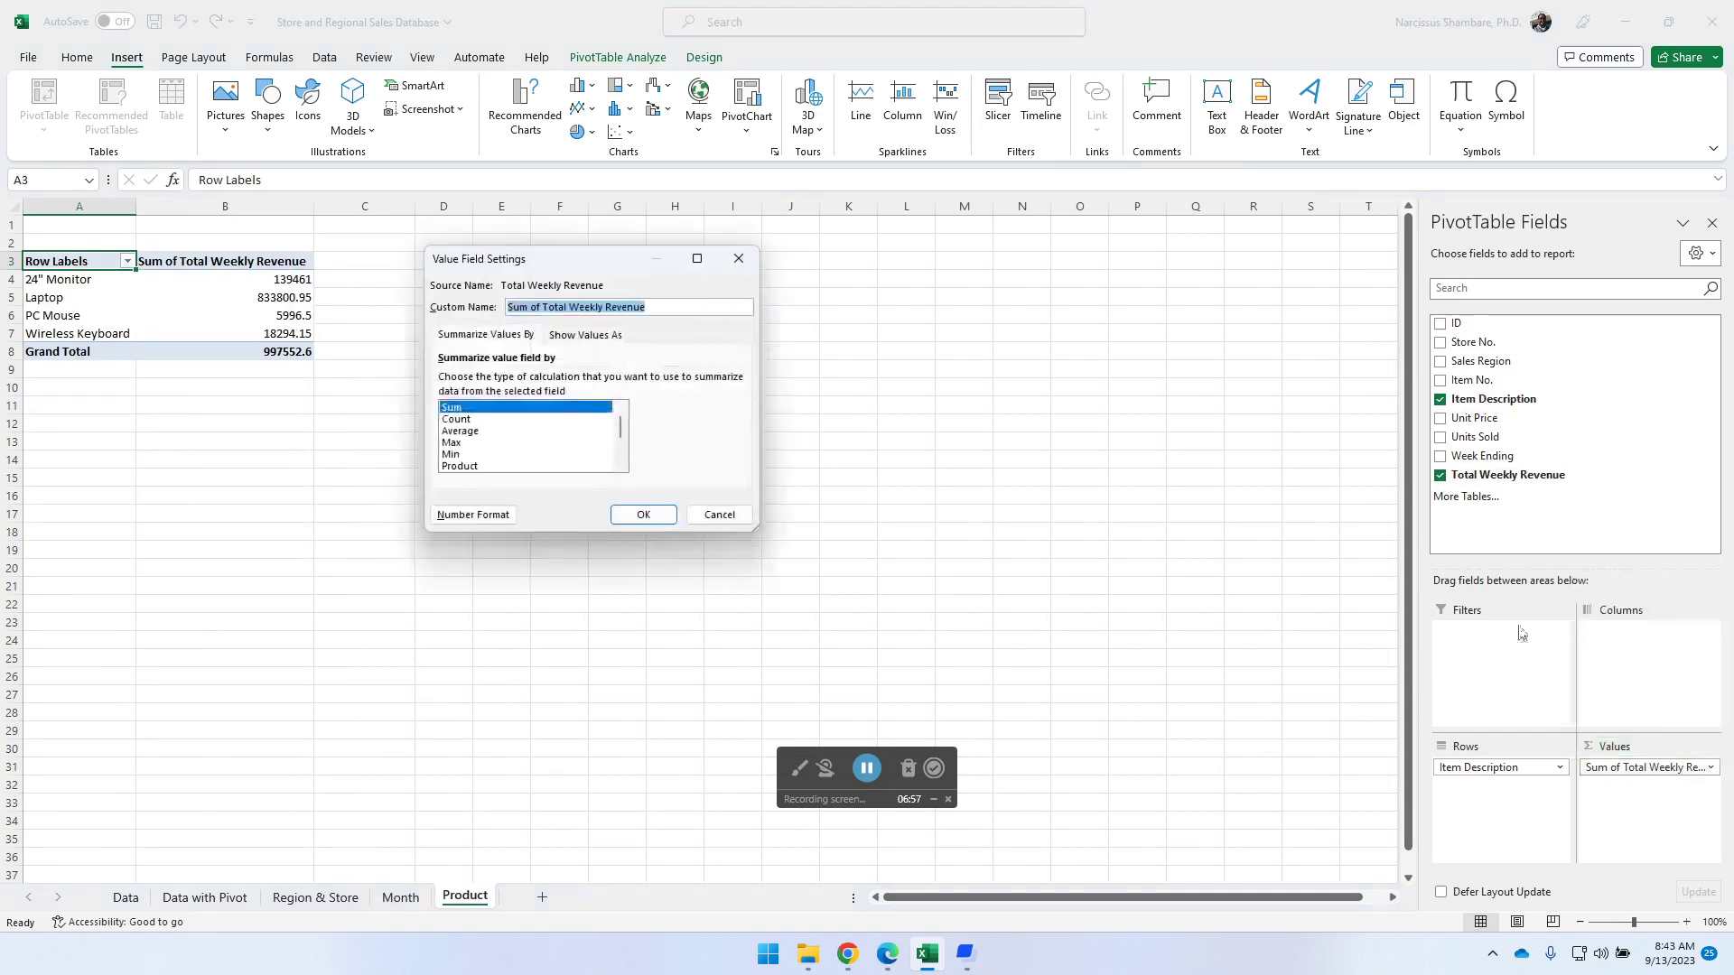
left_click(582, 336)
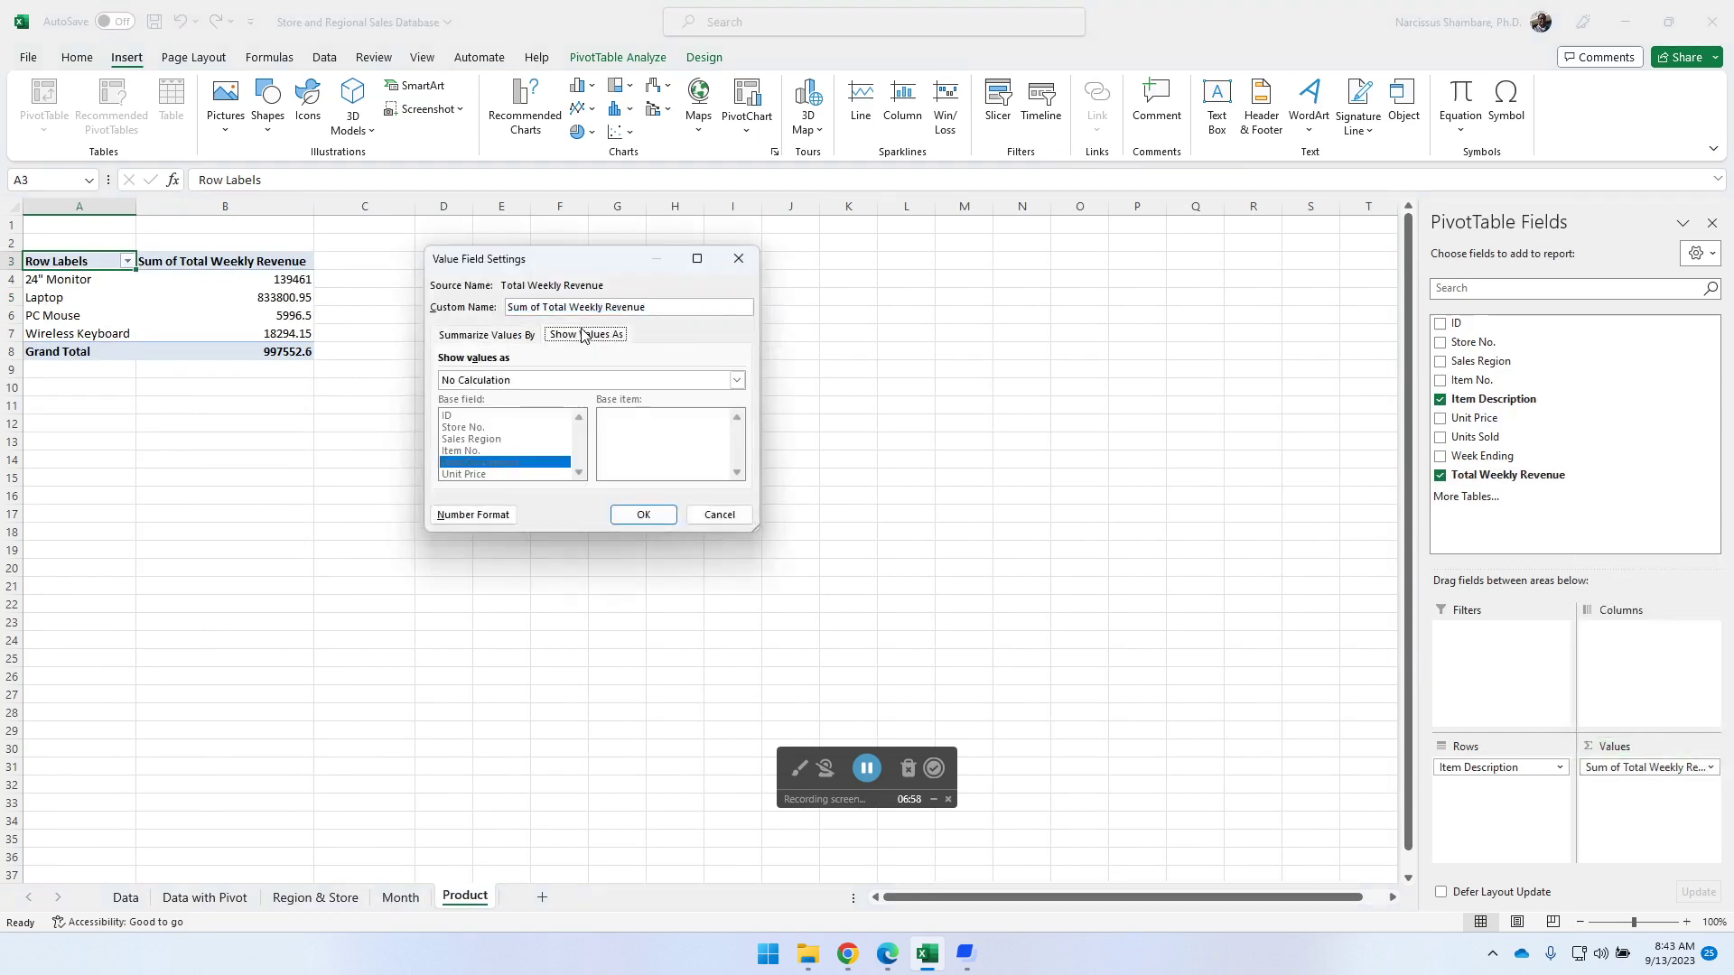
left_click(462, 521)
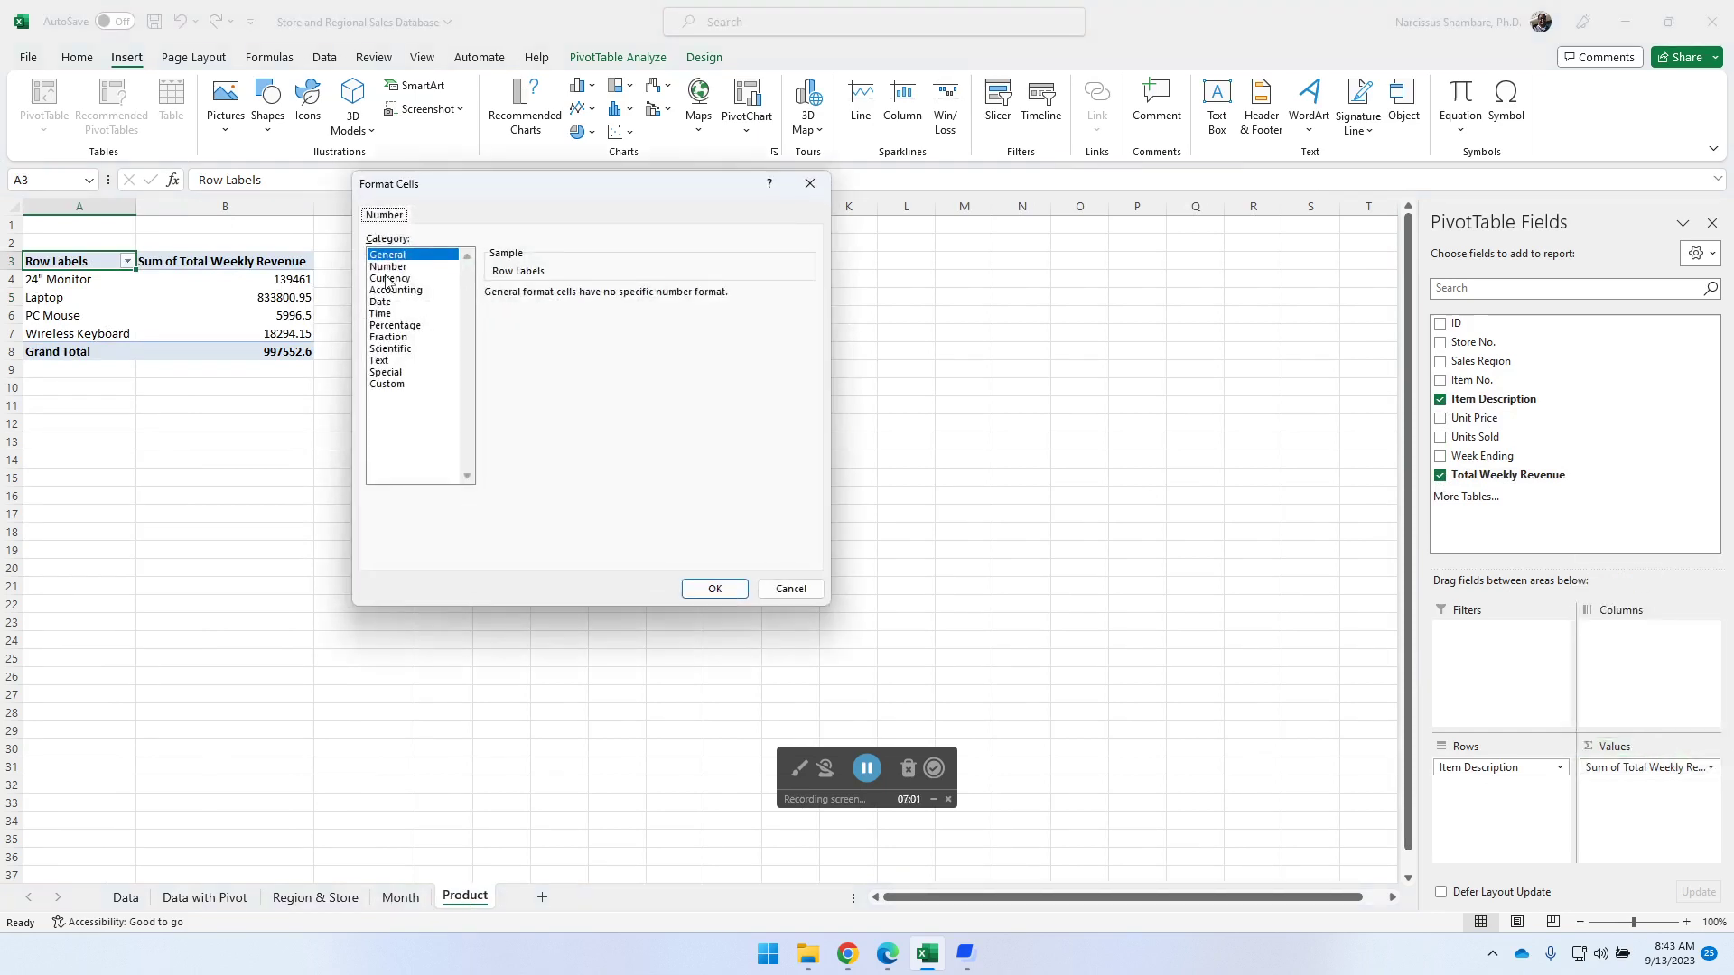
left_click(398, 266)
left_click(493, 319)
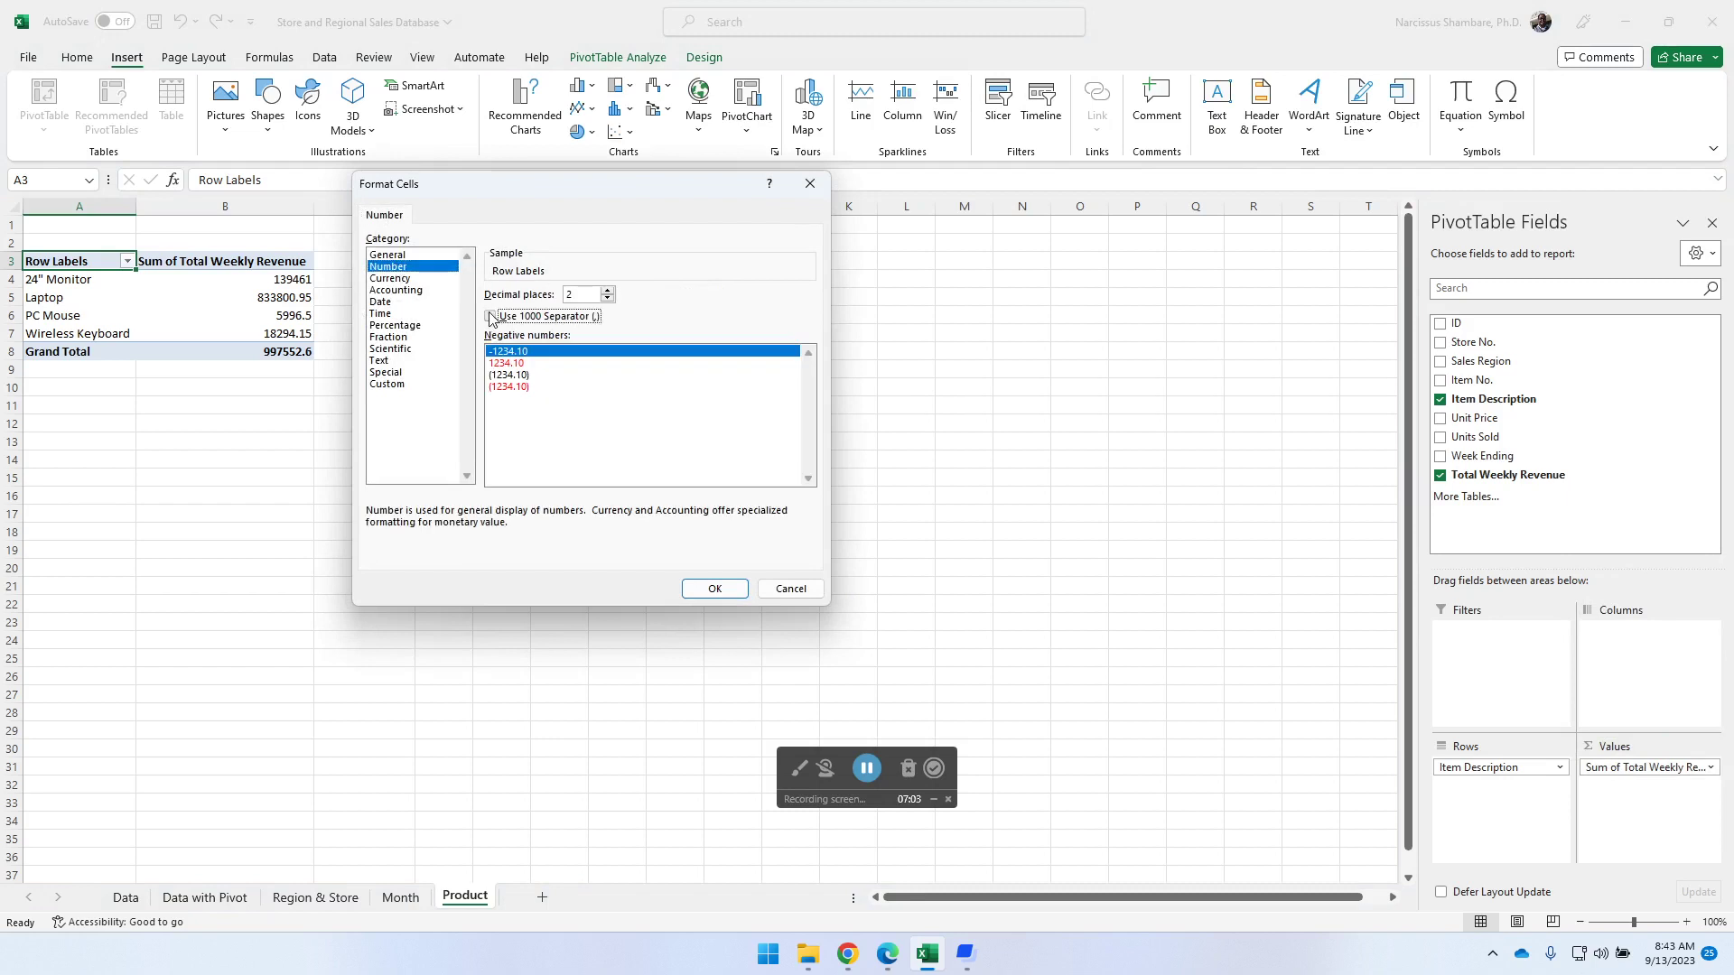
left_click(713, 589)
left_click(644, 511)
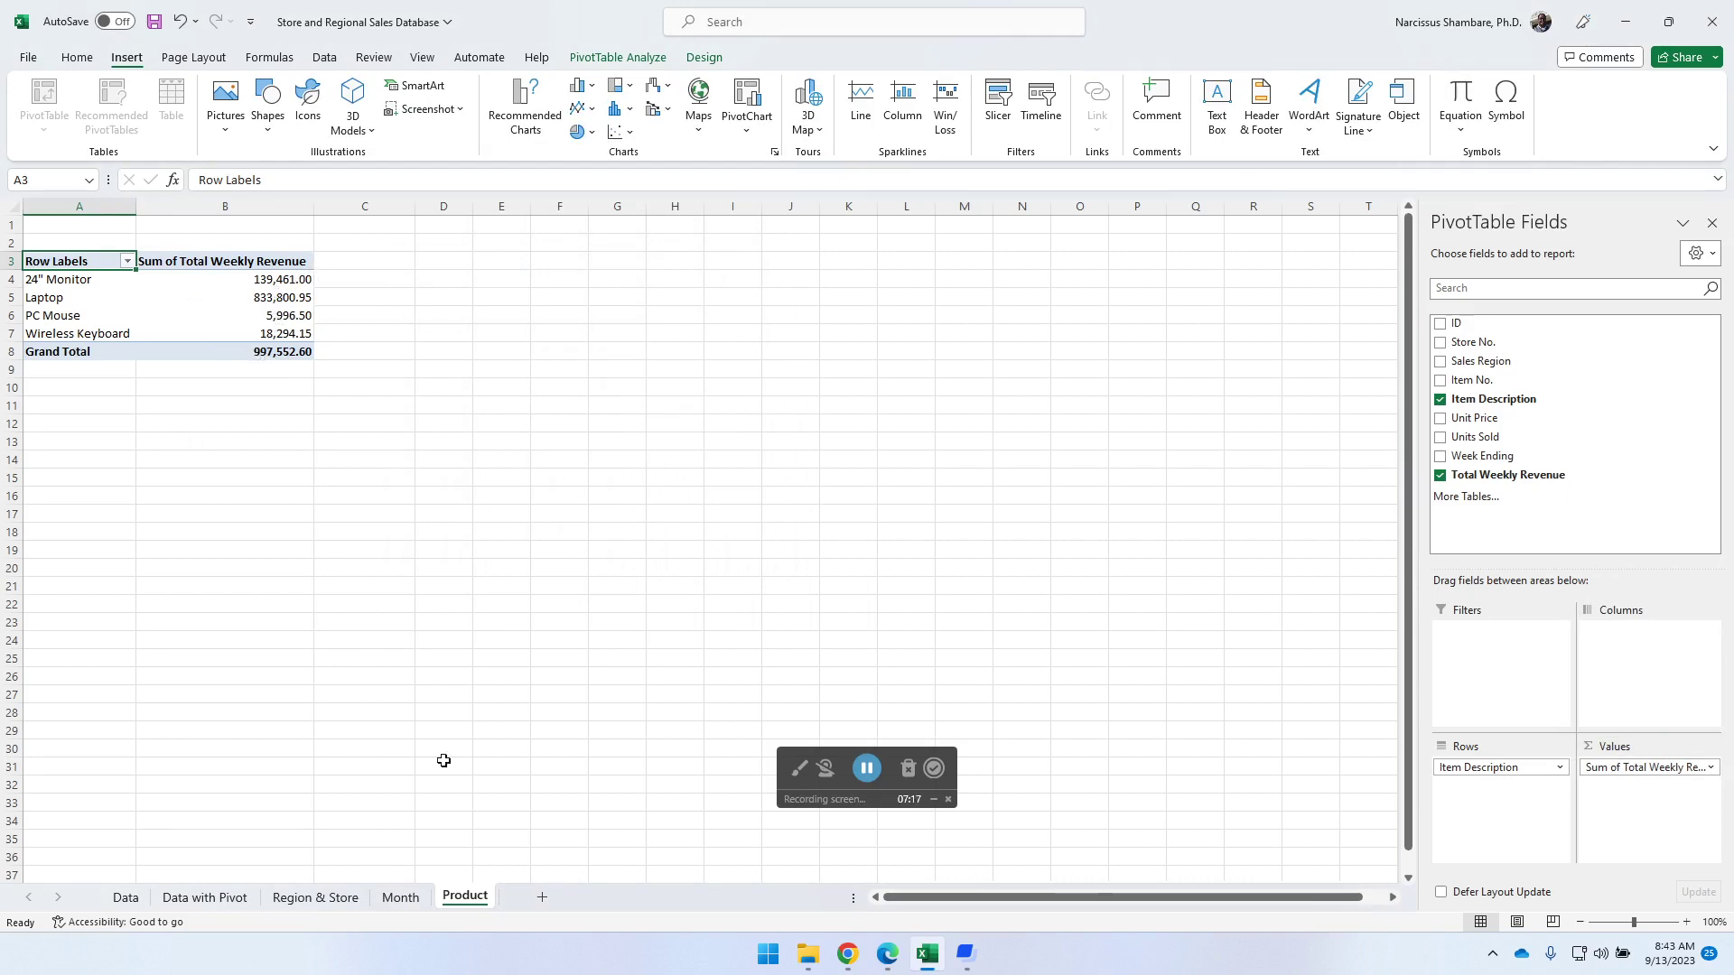
- Review the Data, Data with Pivot and Region & Store sheets in turn
left_click(124, 898)
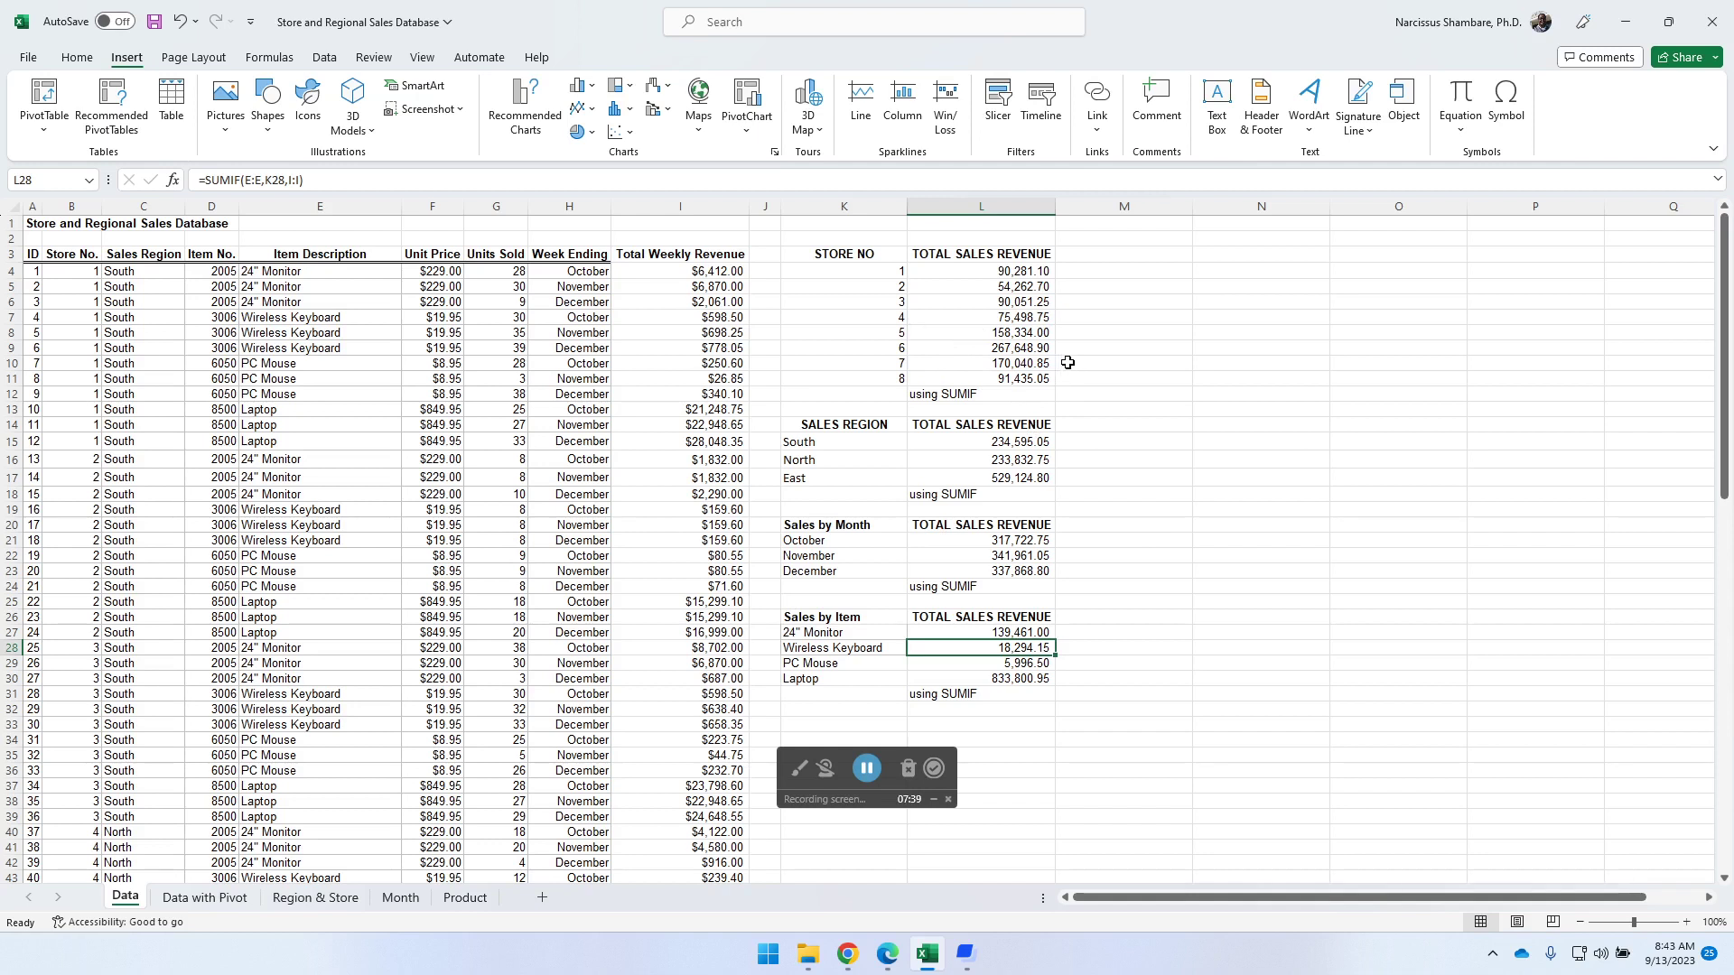
left_click(201, 898)
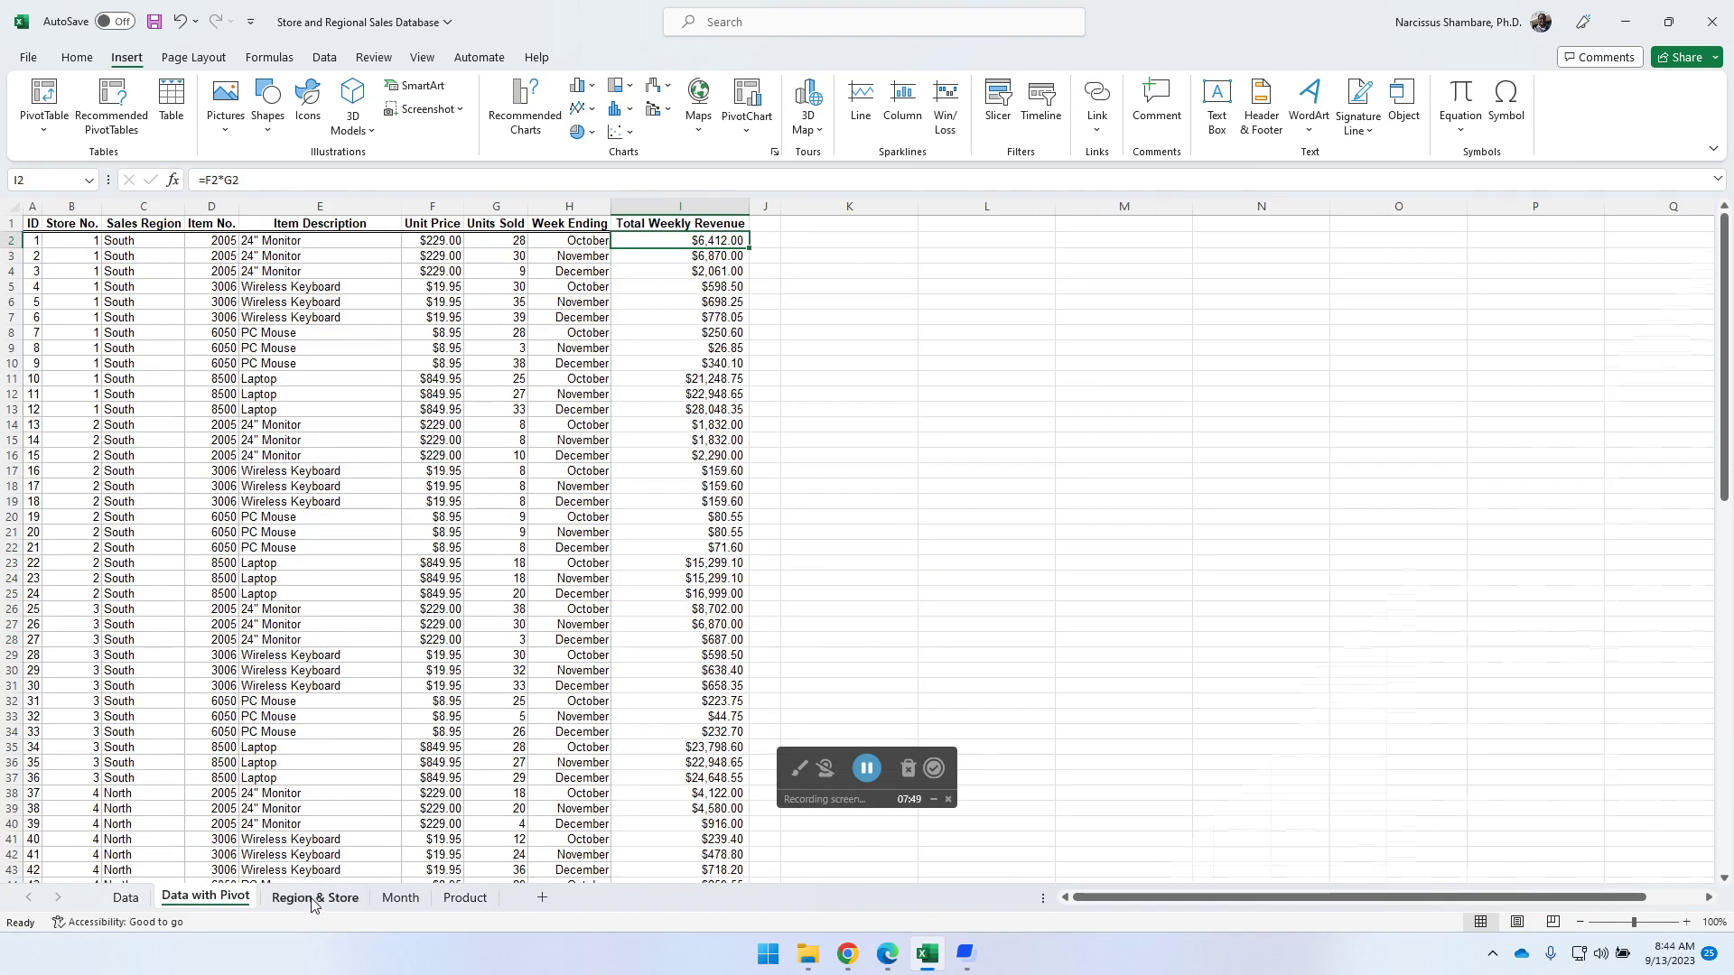
left_click(313, 903)
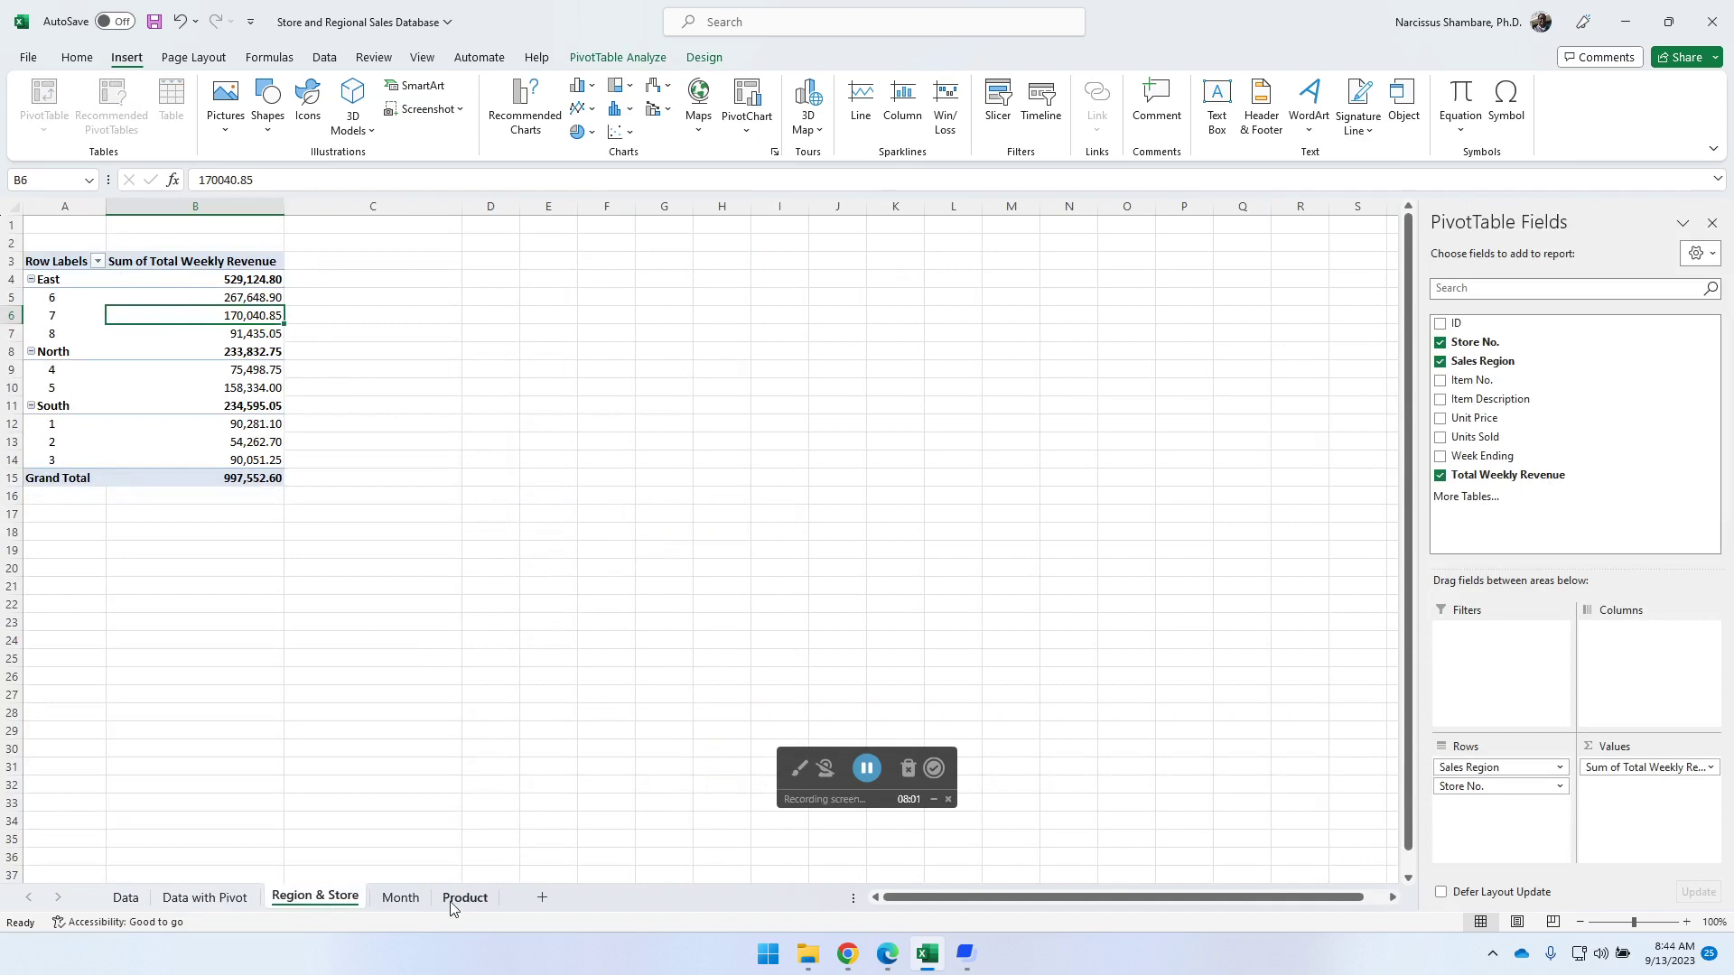
- On the Month sheet, add Store No. as a report filter set to store 6
left_click(402, 899)
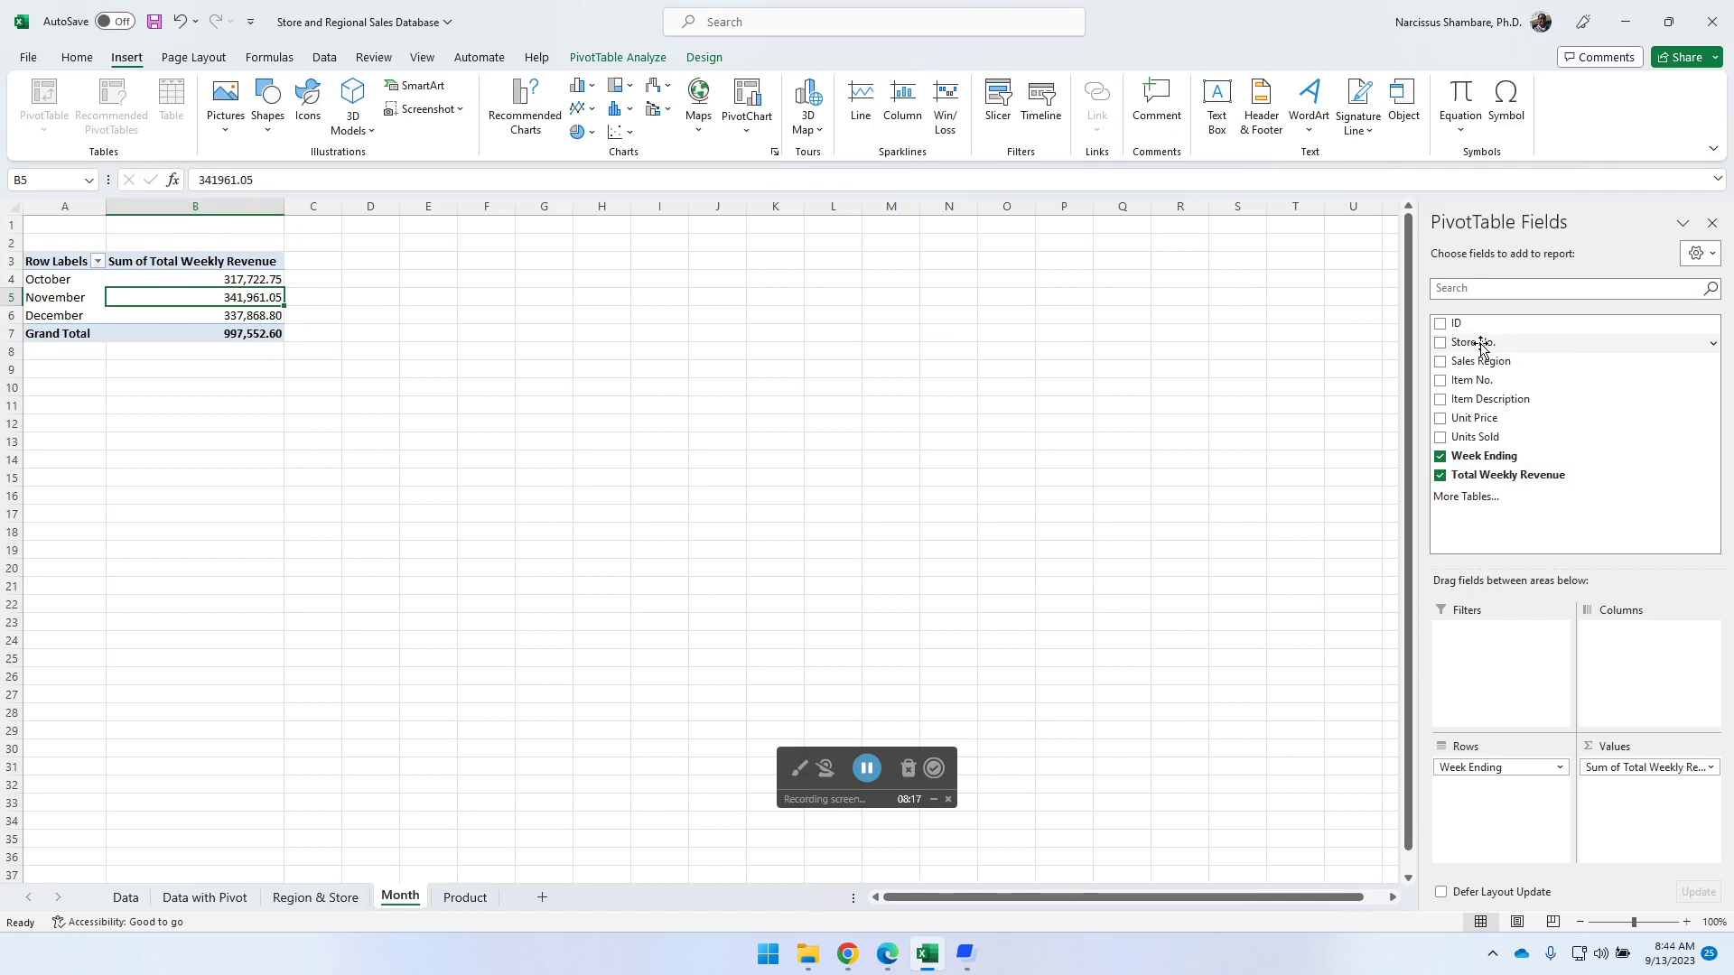
left_click_drag(1481, 347, 1482, 634)
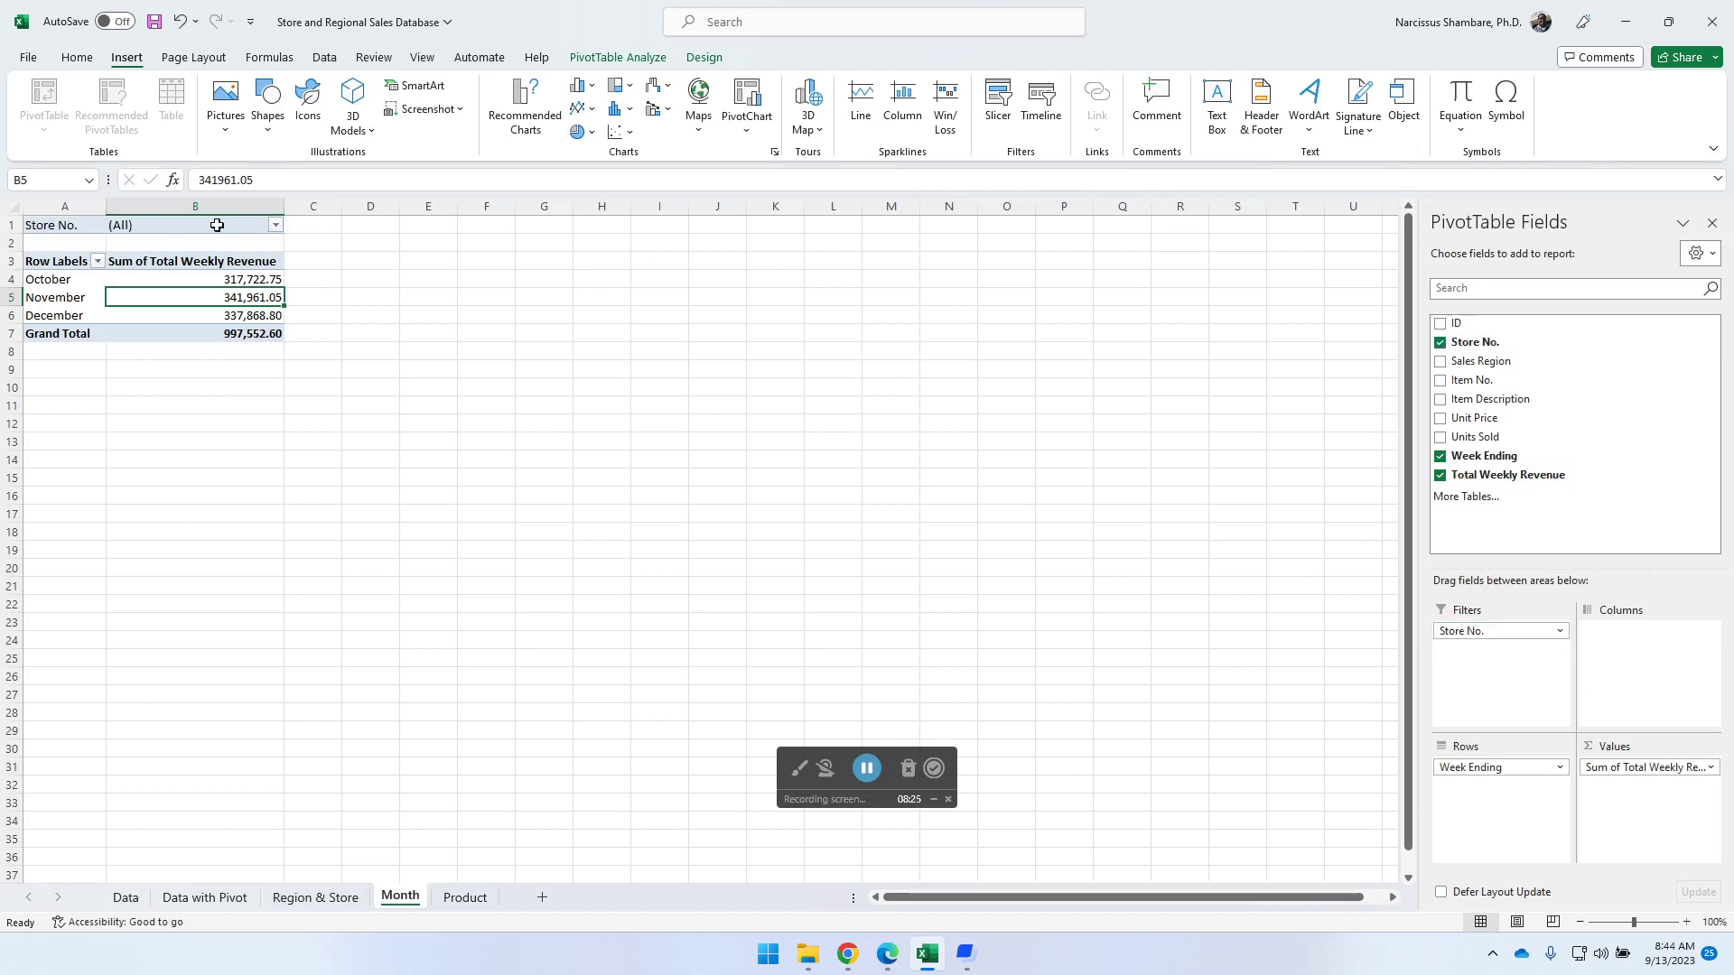
left_click(276, 226)
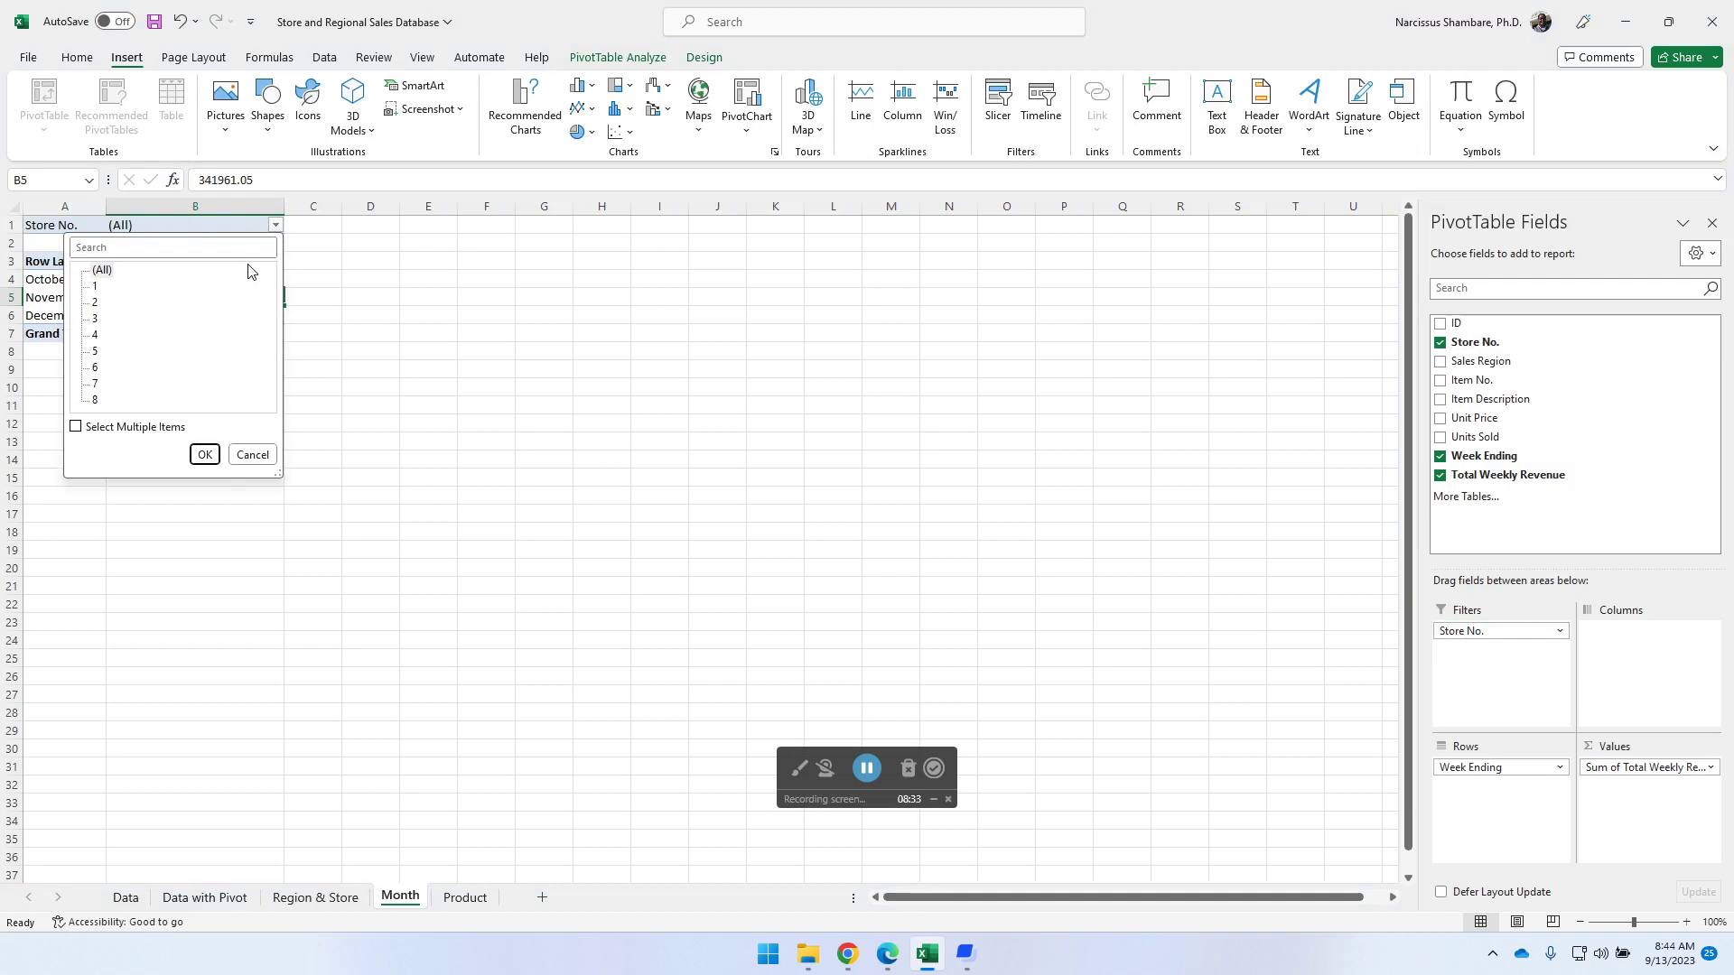
left_click(95, 370)
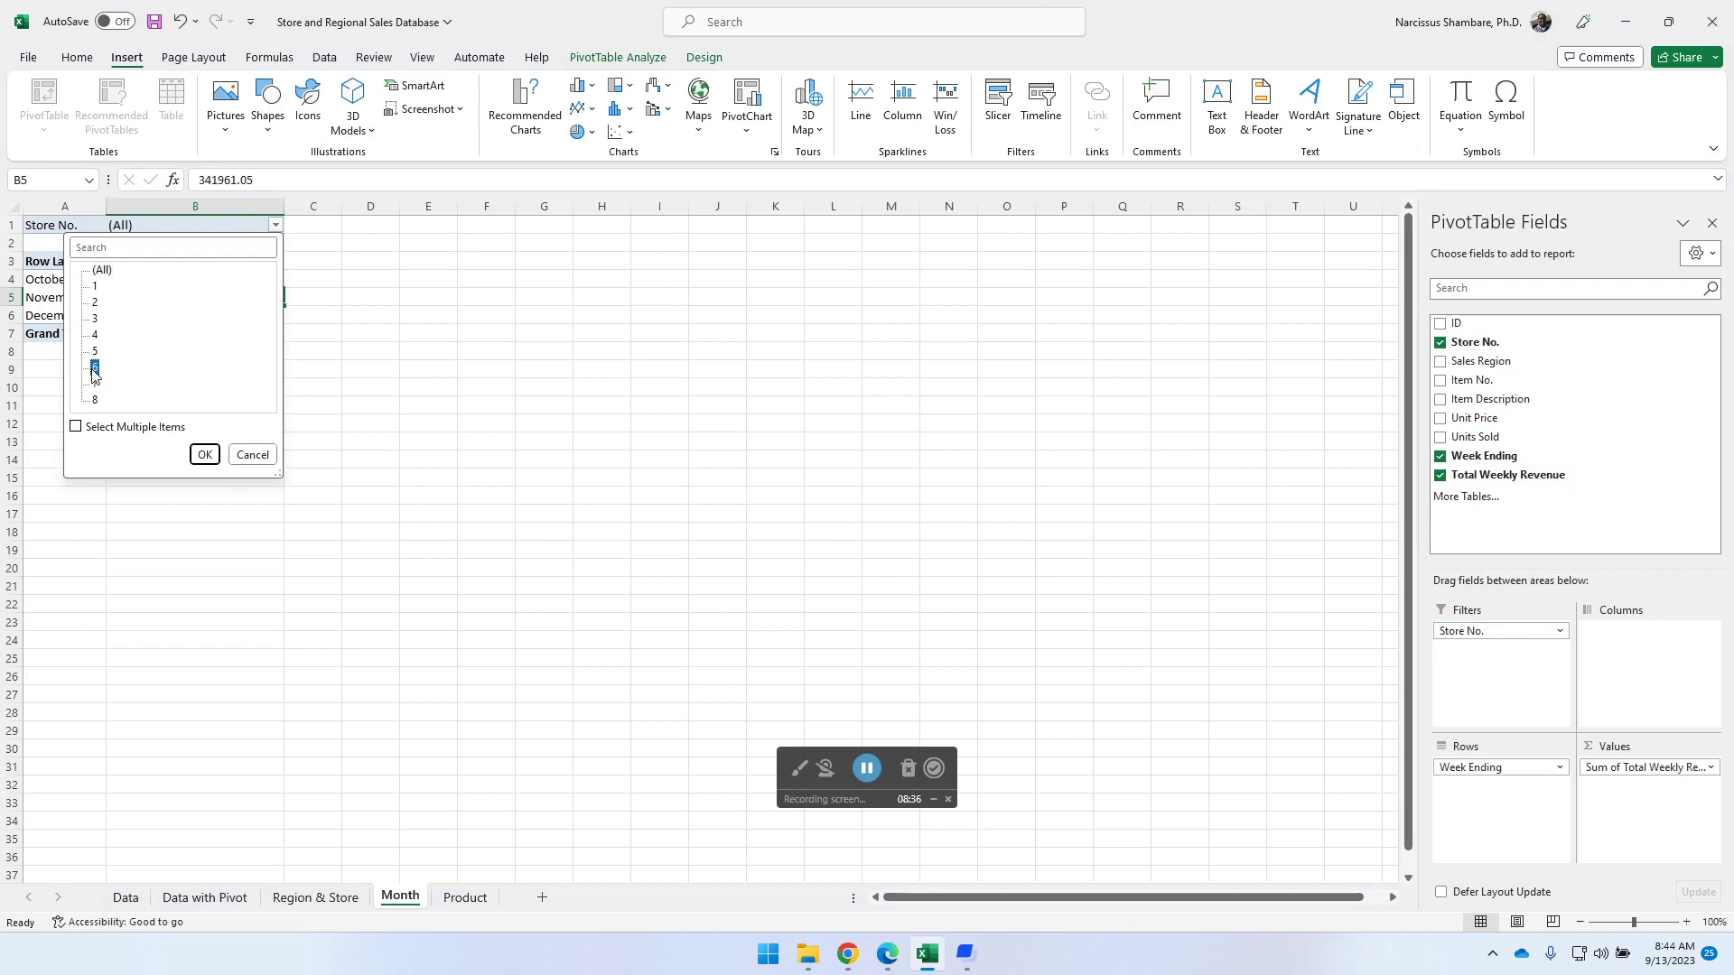
left_click(205, 455)
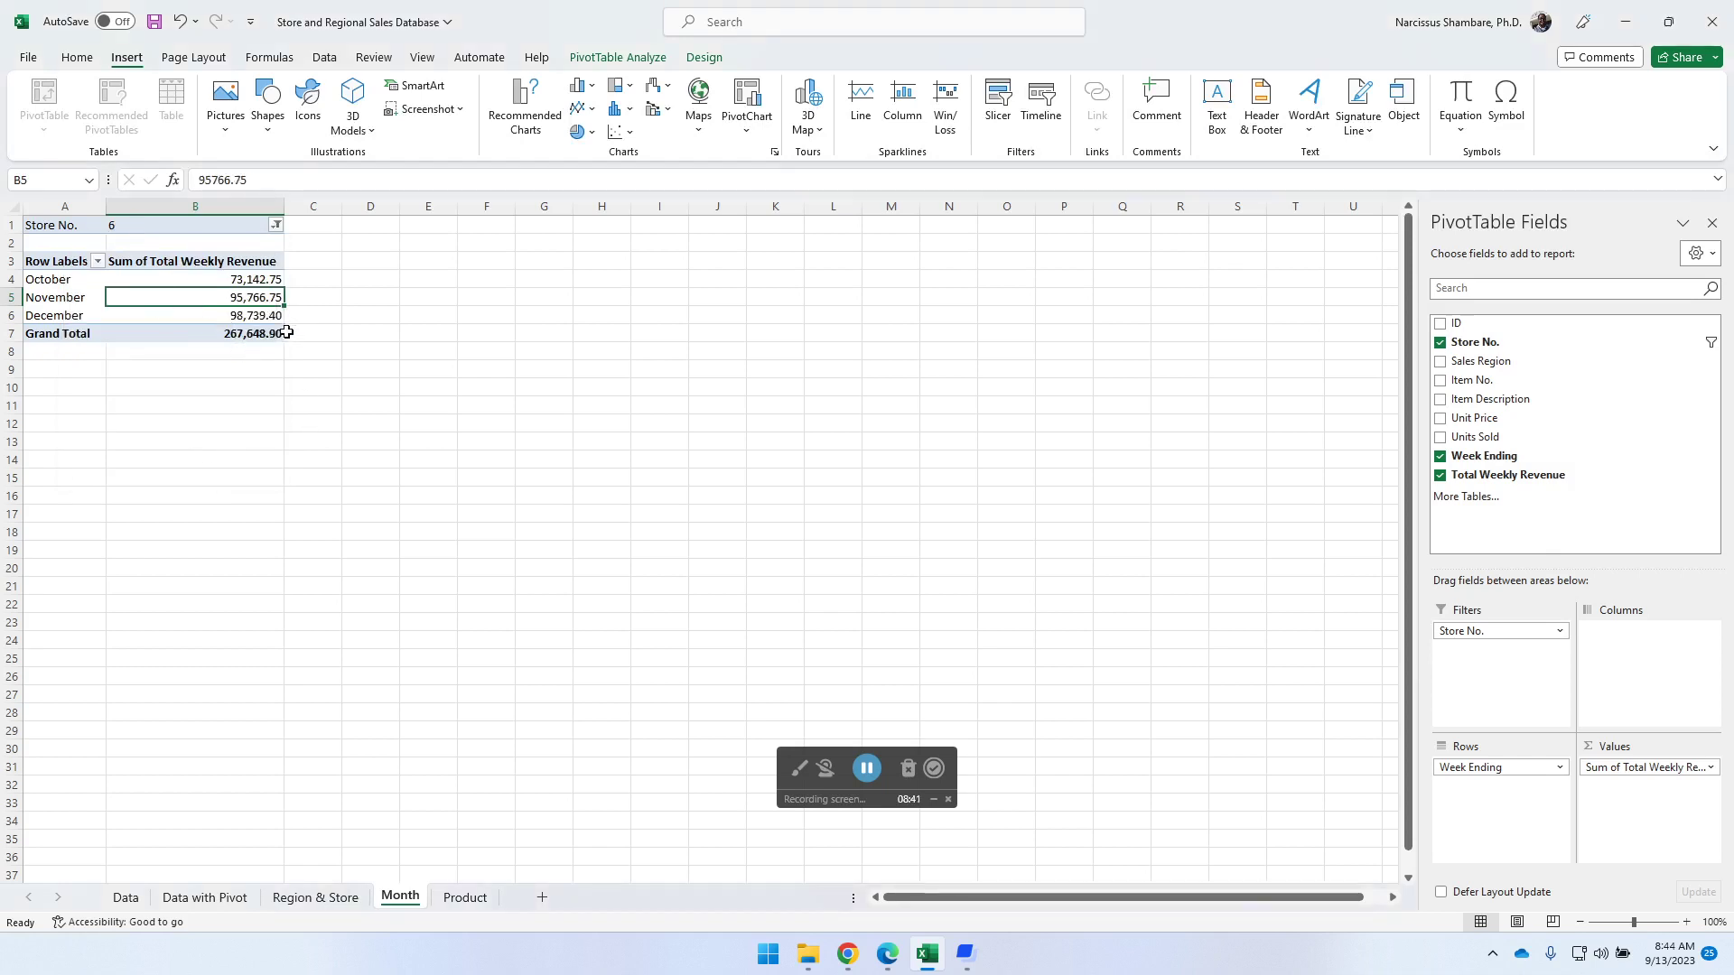
- Switch the Store No. filter to store 8, then remove it from the pivot's Filters
left_click(276, 226)
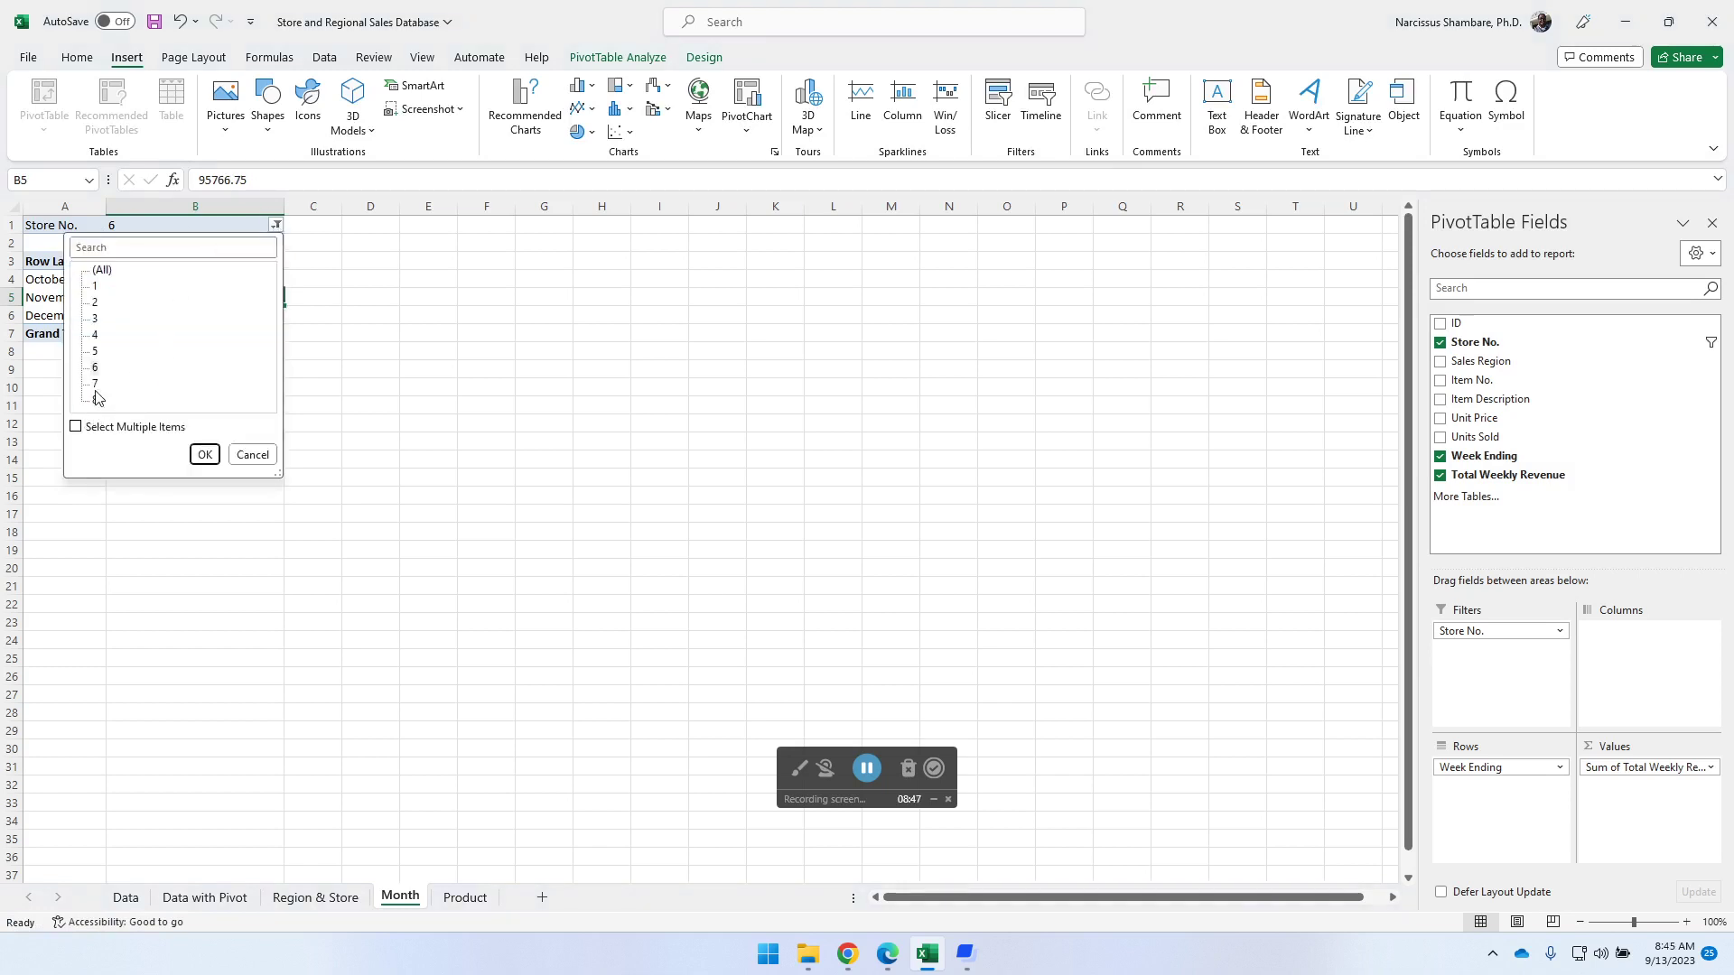
left_click(205, 454)
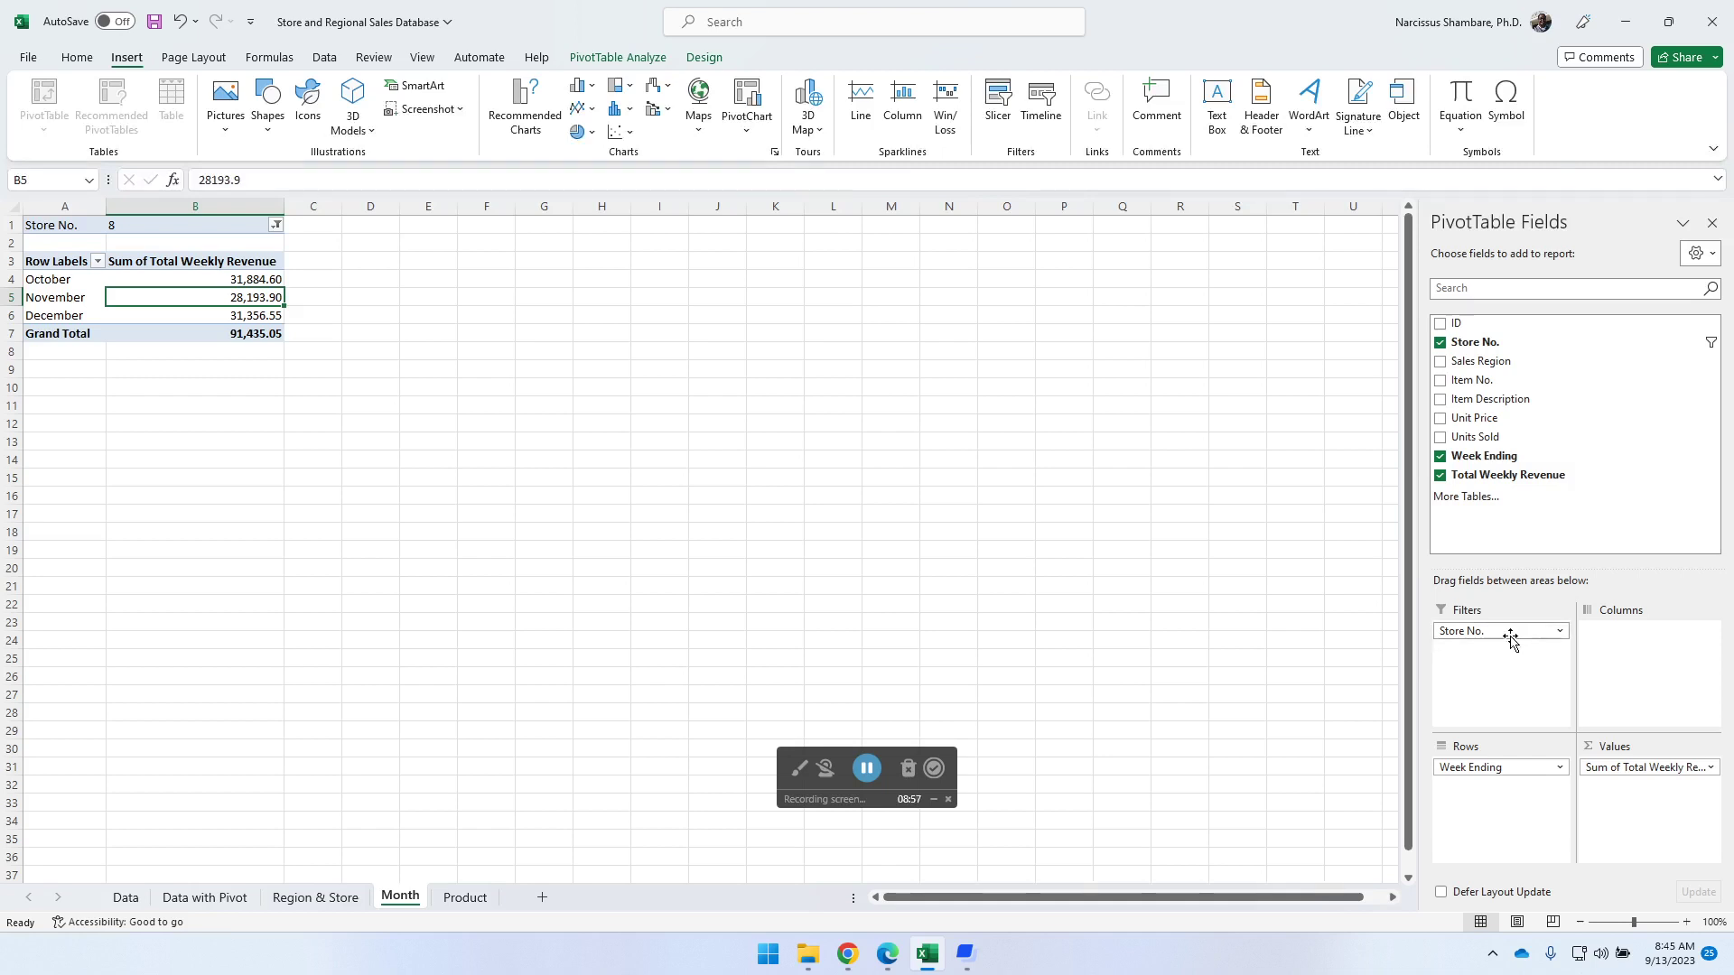
left_click_drag(1509, 638, 773, 475)
left_click(277, 233)
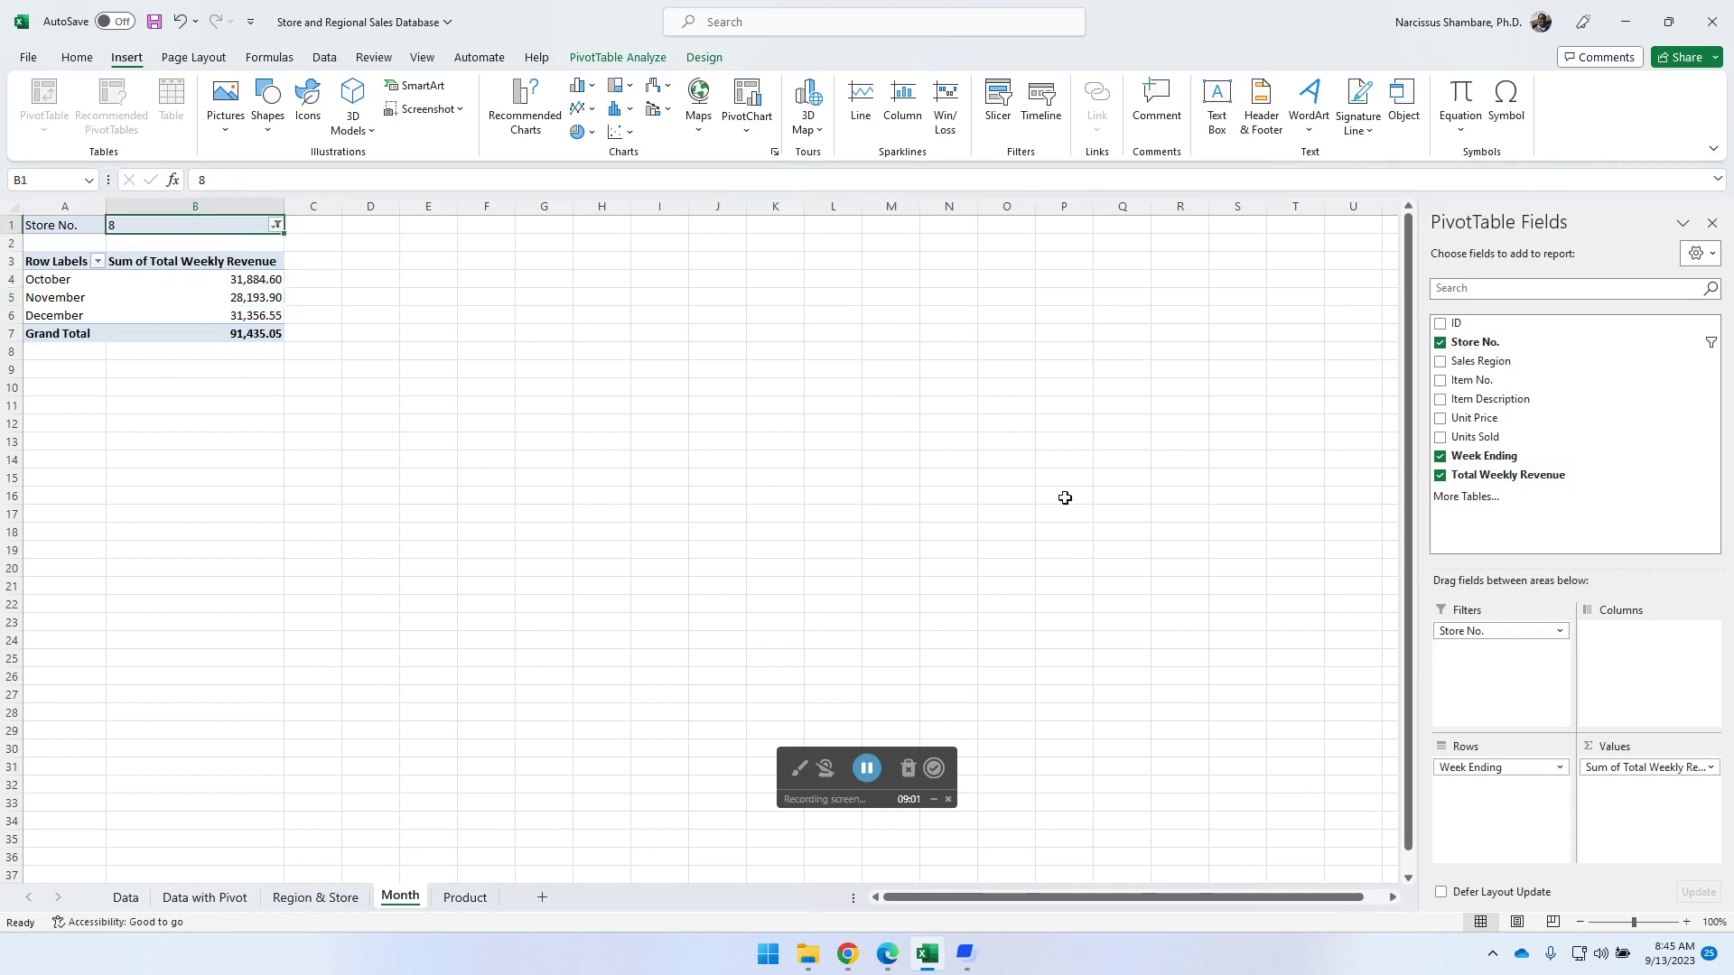
left_click_drag(1513, 632, 1590, 340)
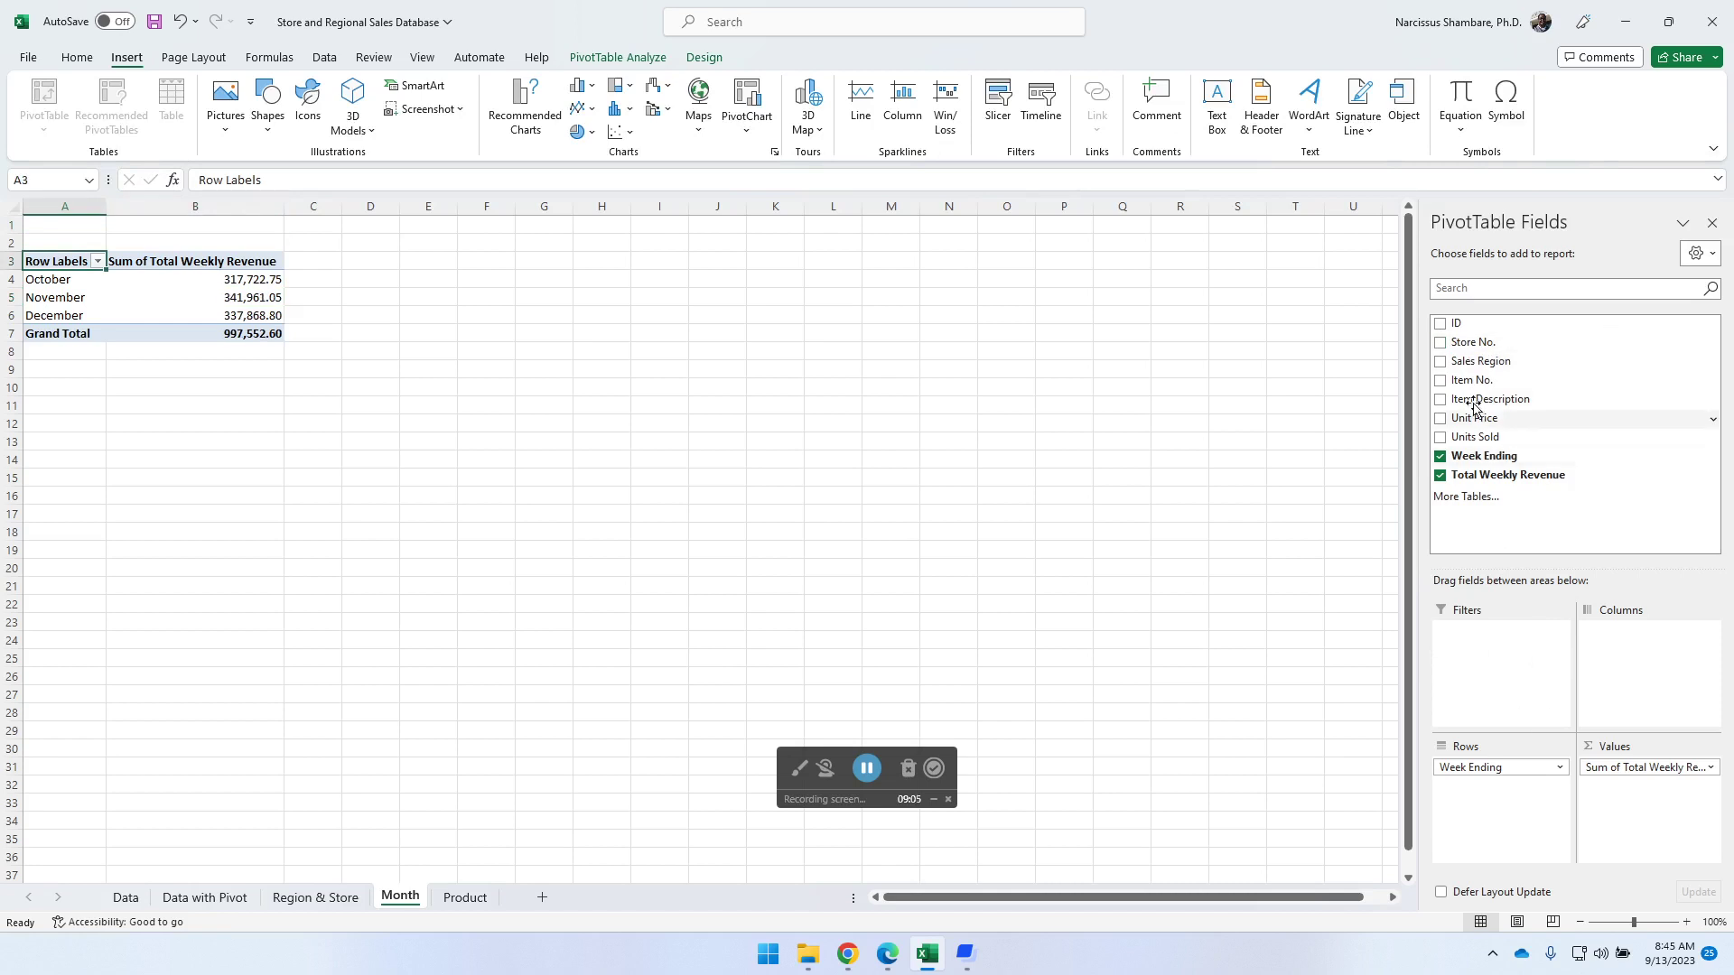
- Add a Sales Region report filter set to North on the Month pivot, then go to the Product sheet
left_click_drag(1473, 369, 1495, 631)
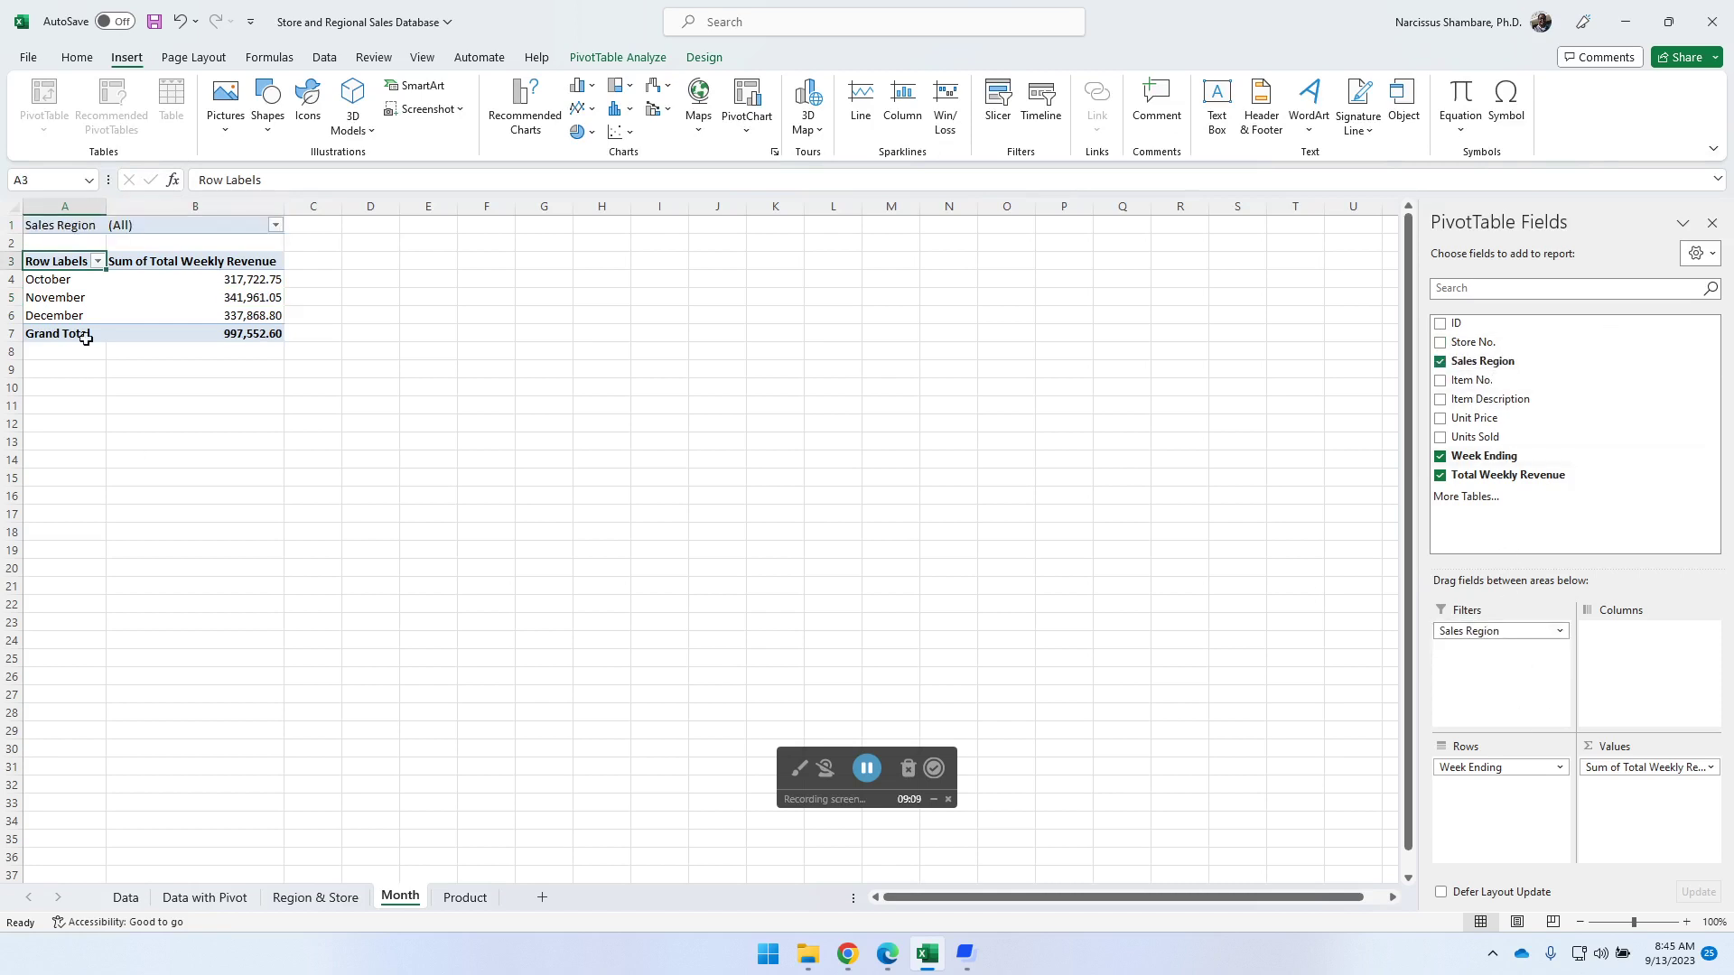
left_click(276, 225)
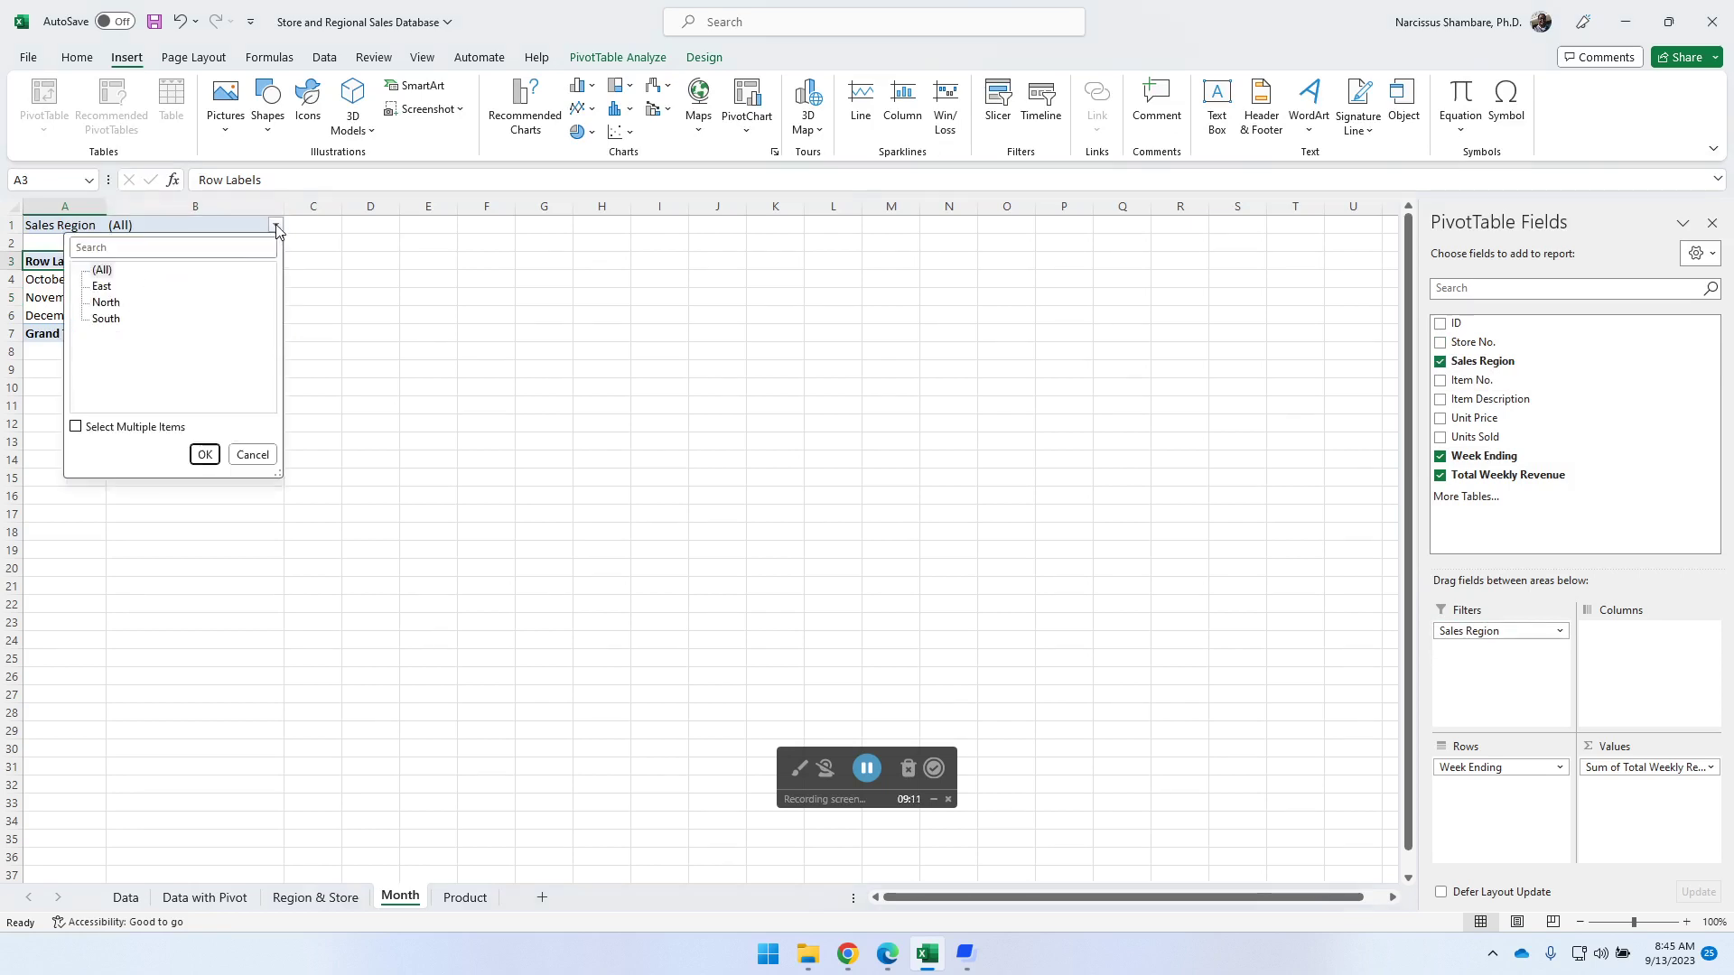
left_click(106, 306)
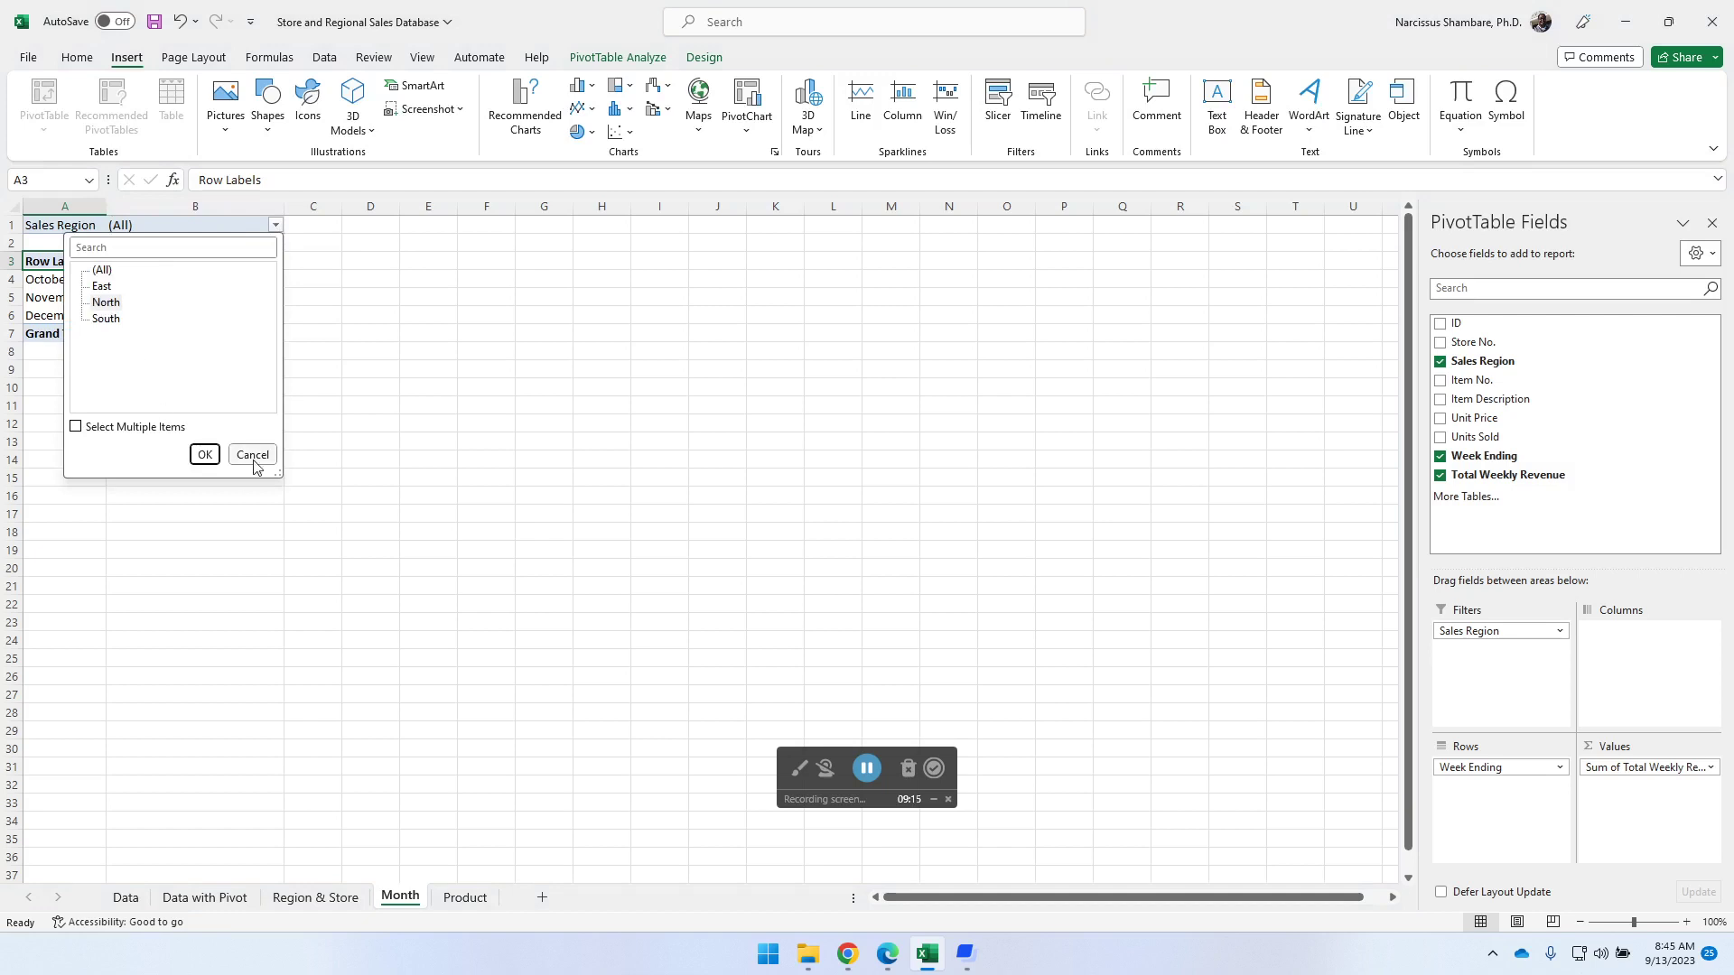
left_click(204, 454)
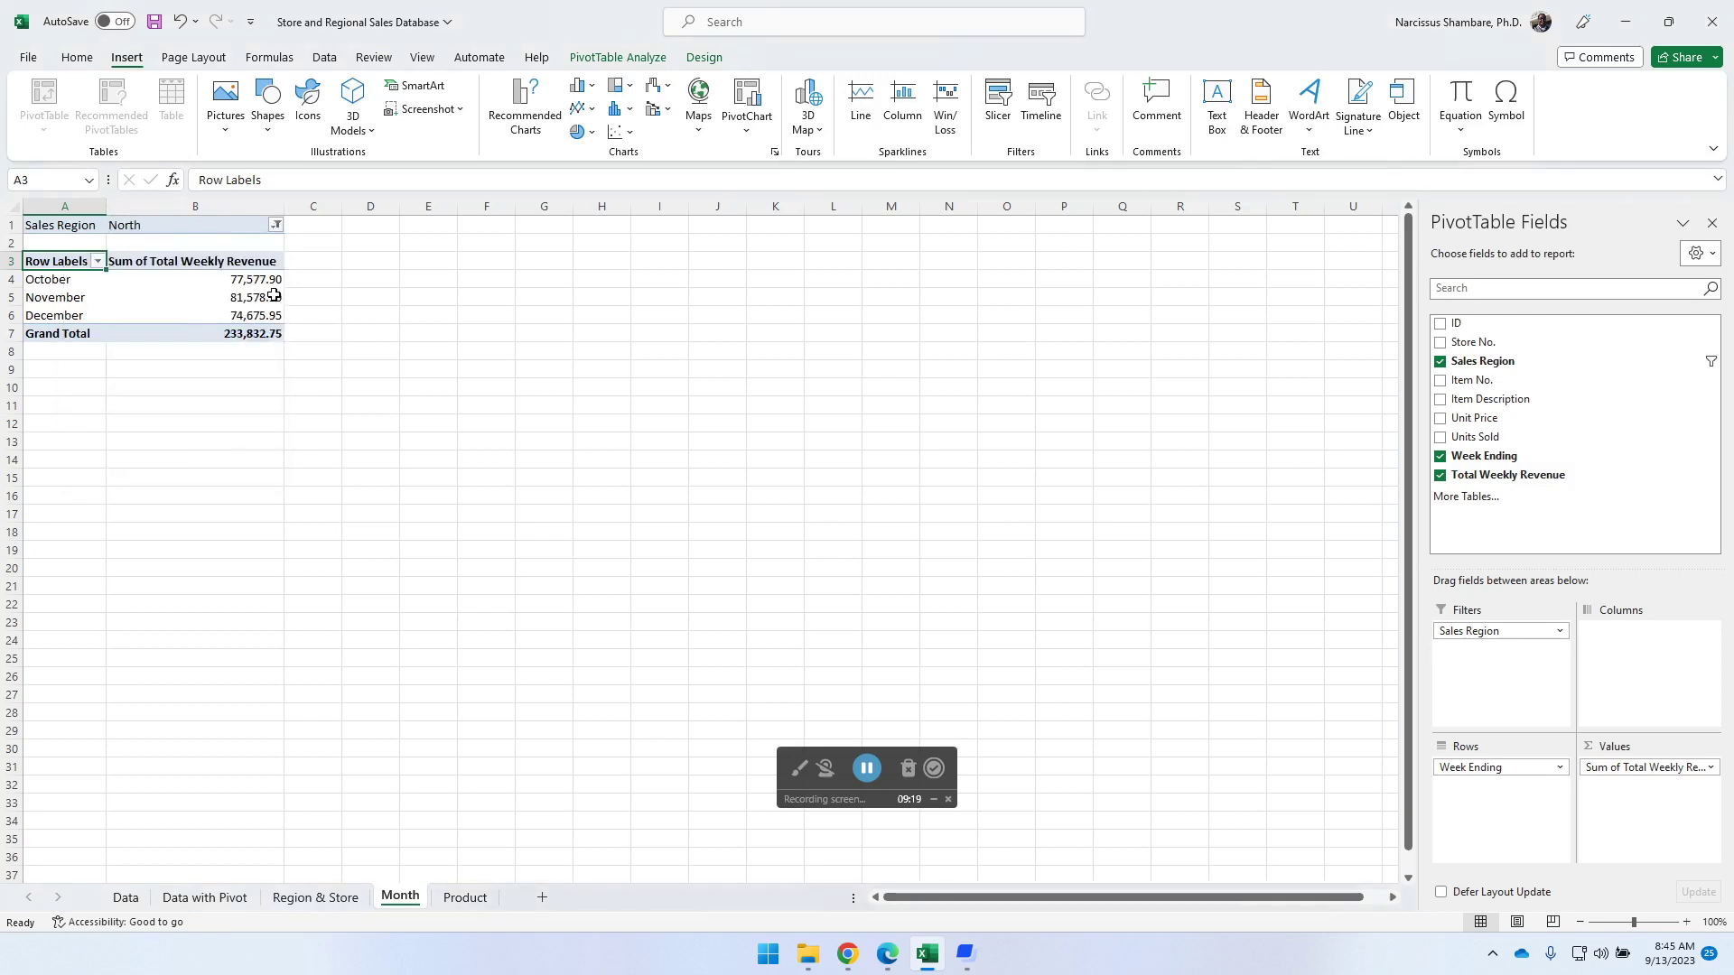
left_click(466, 899)
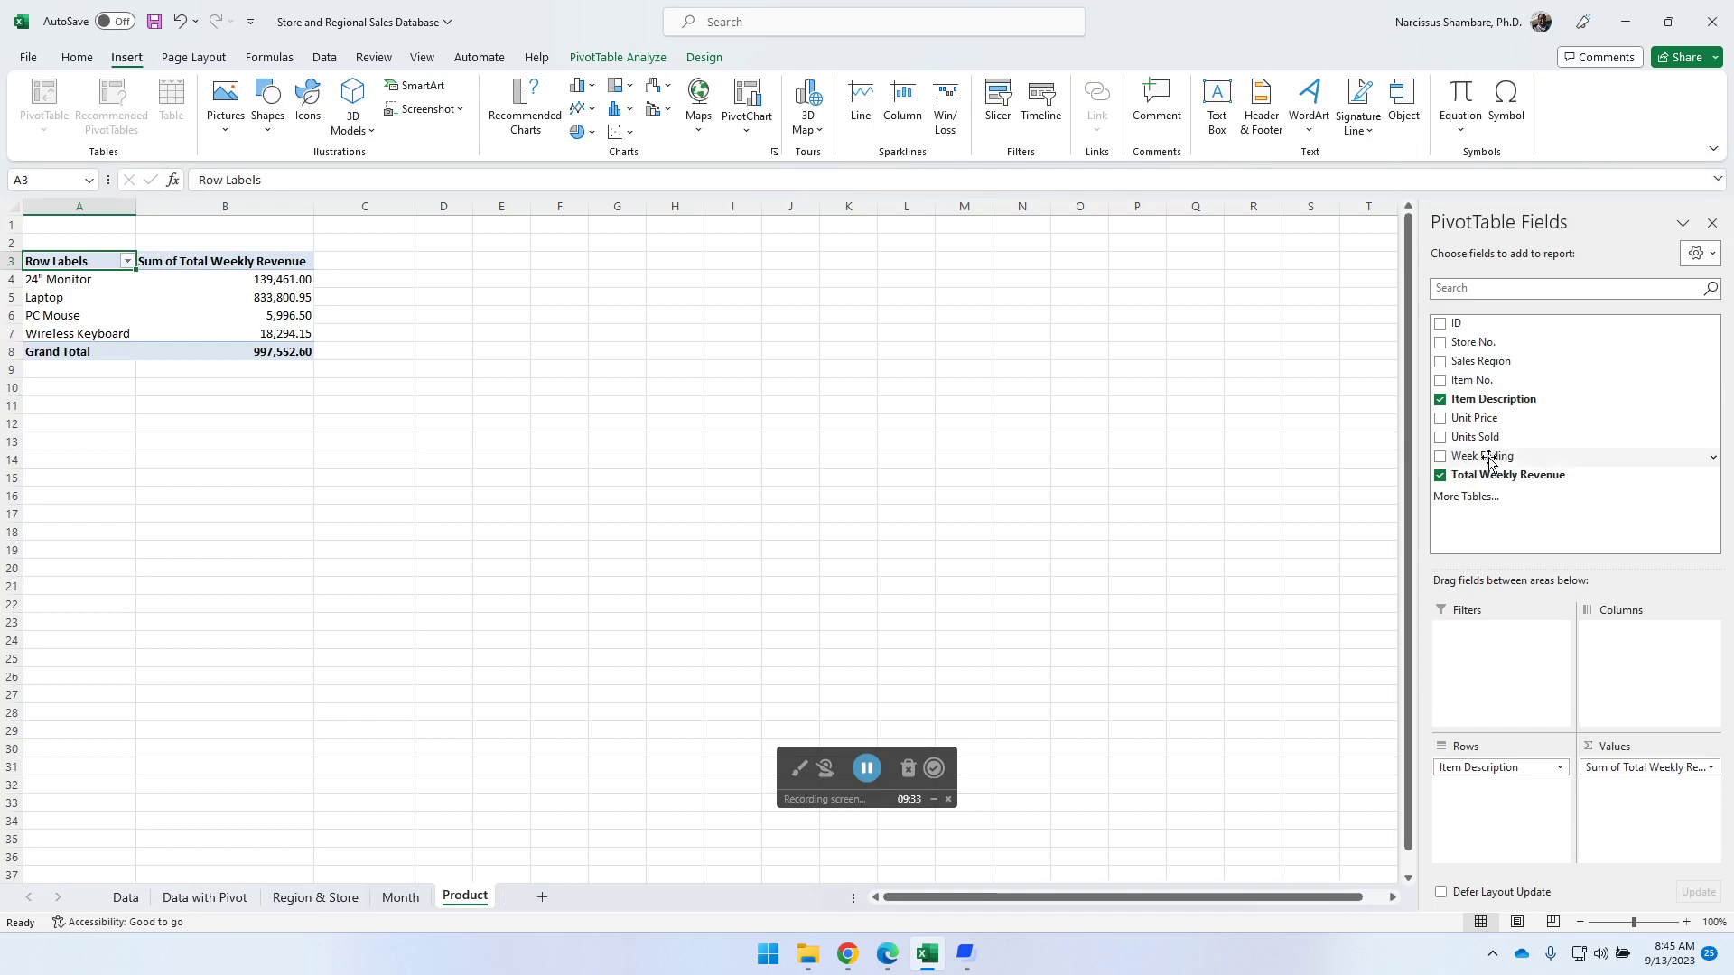
- Add Week Ending as a report filter set to October, totalling 317,722.75
left_click_drag(1489, 460, 1504, 643)
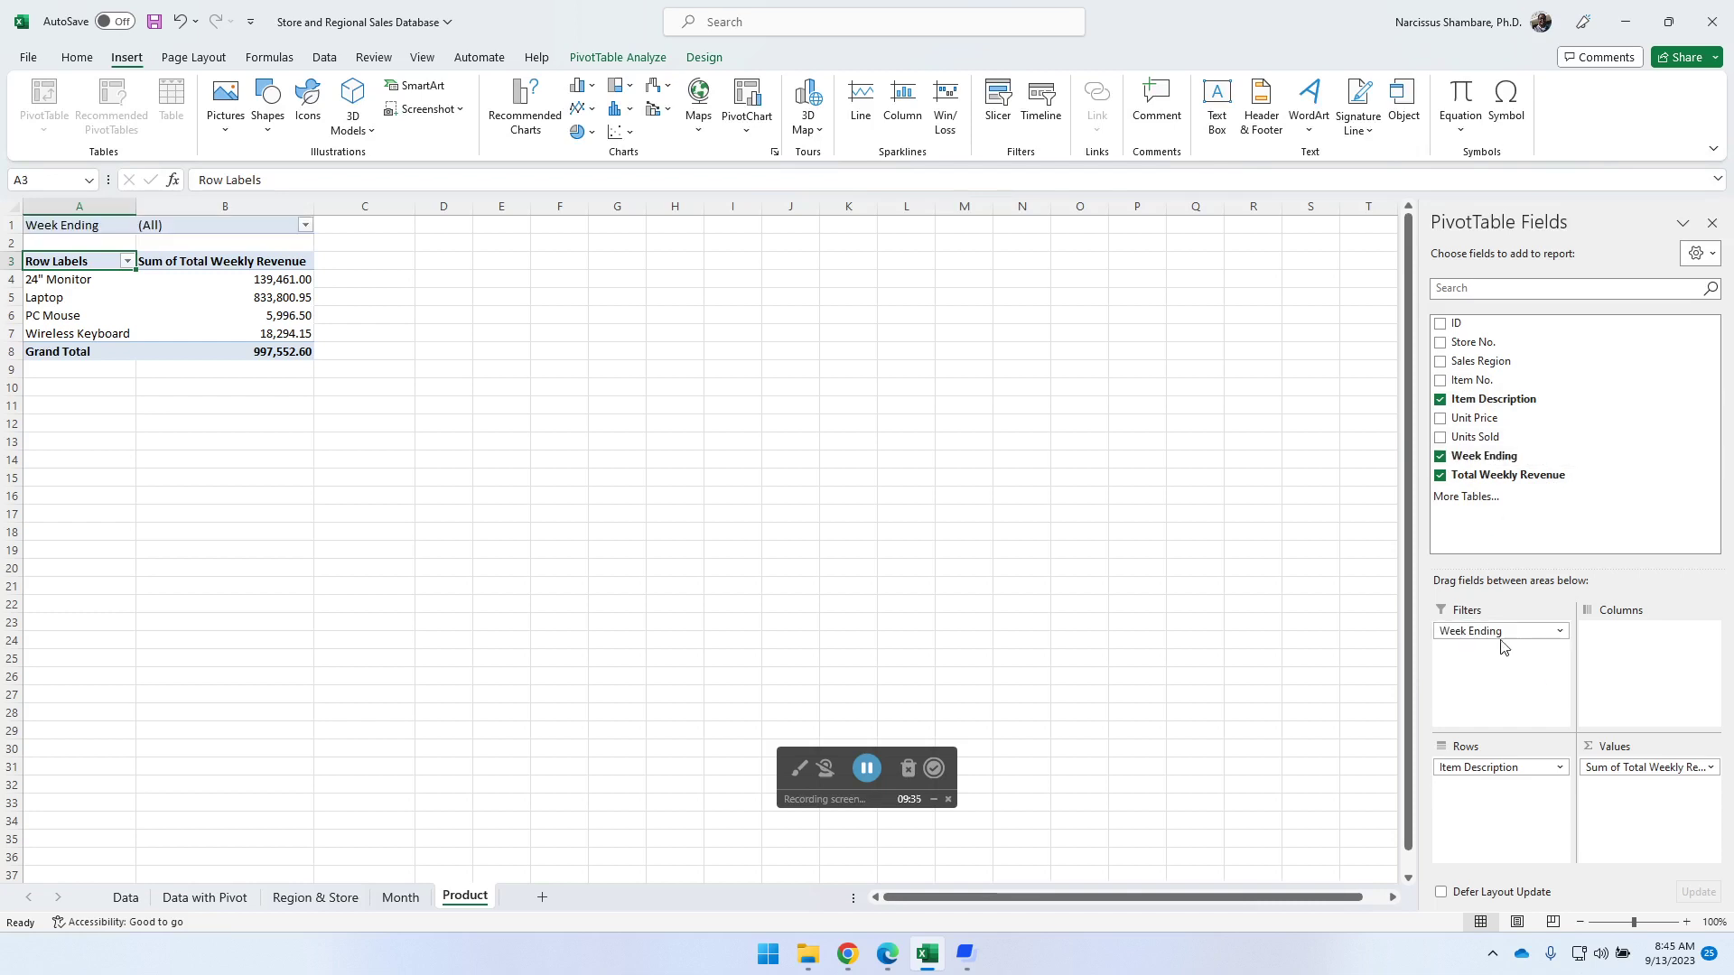
left_click(306, 225)
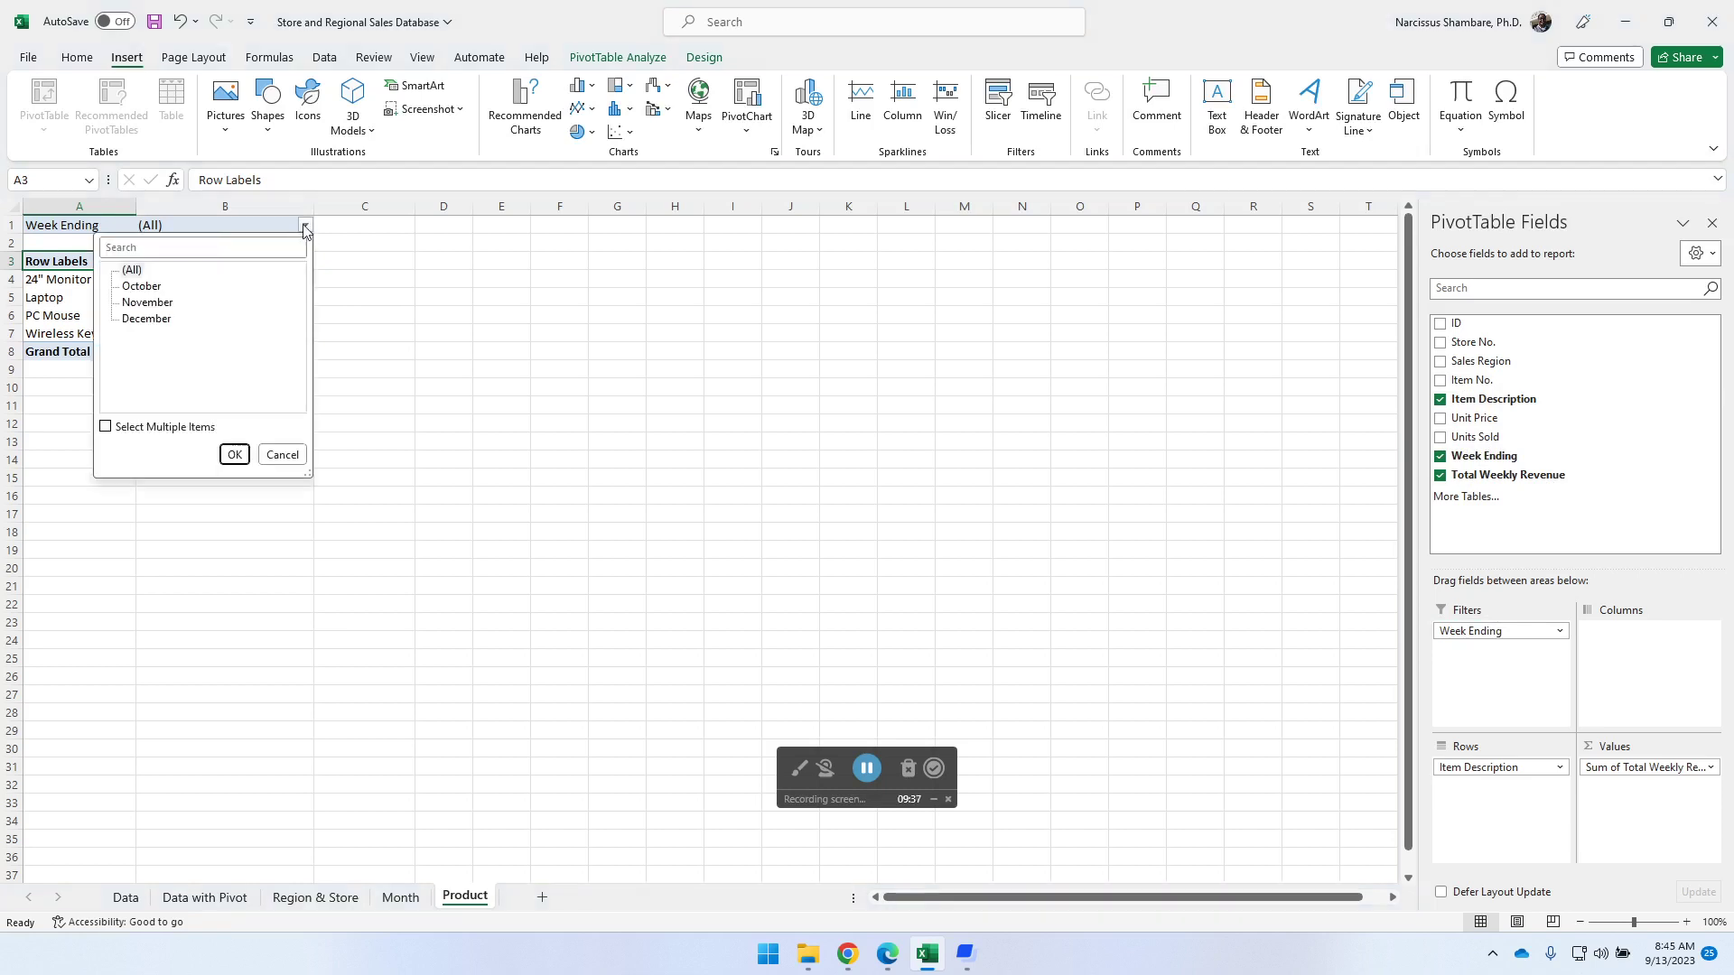
left_click(143, 289)
left_click(230, 455)
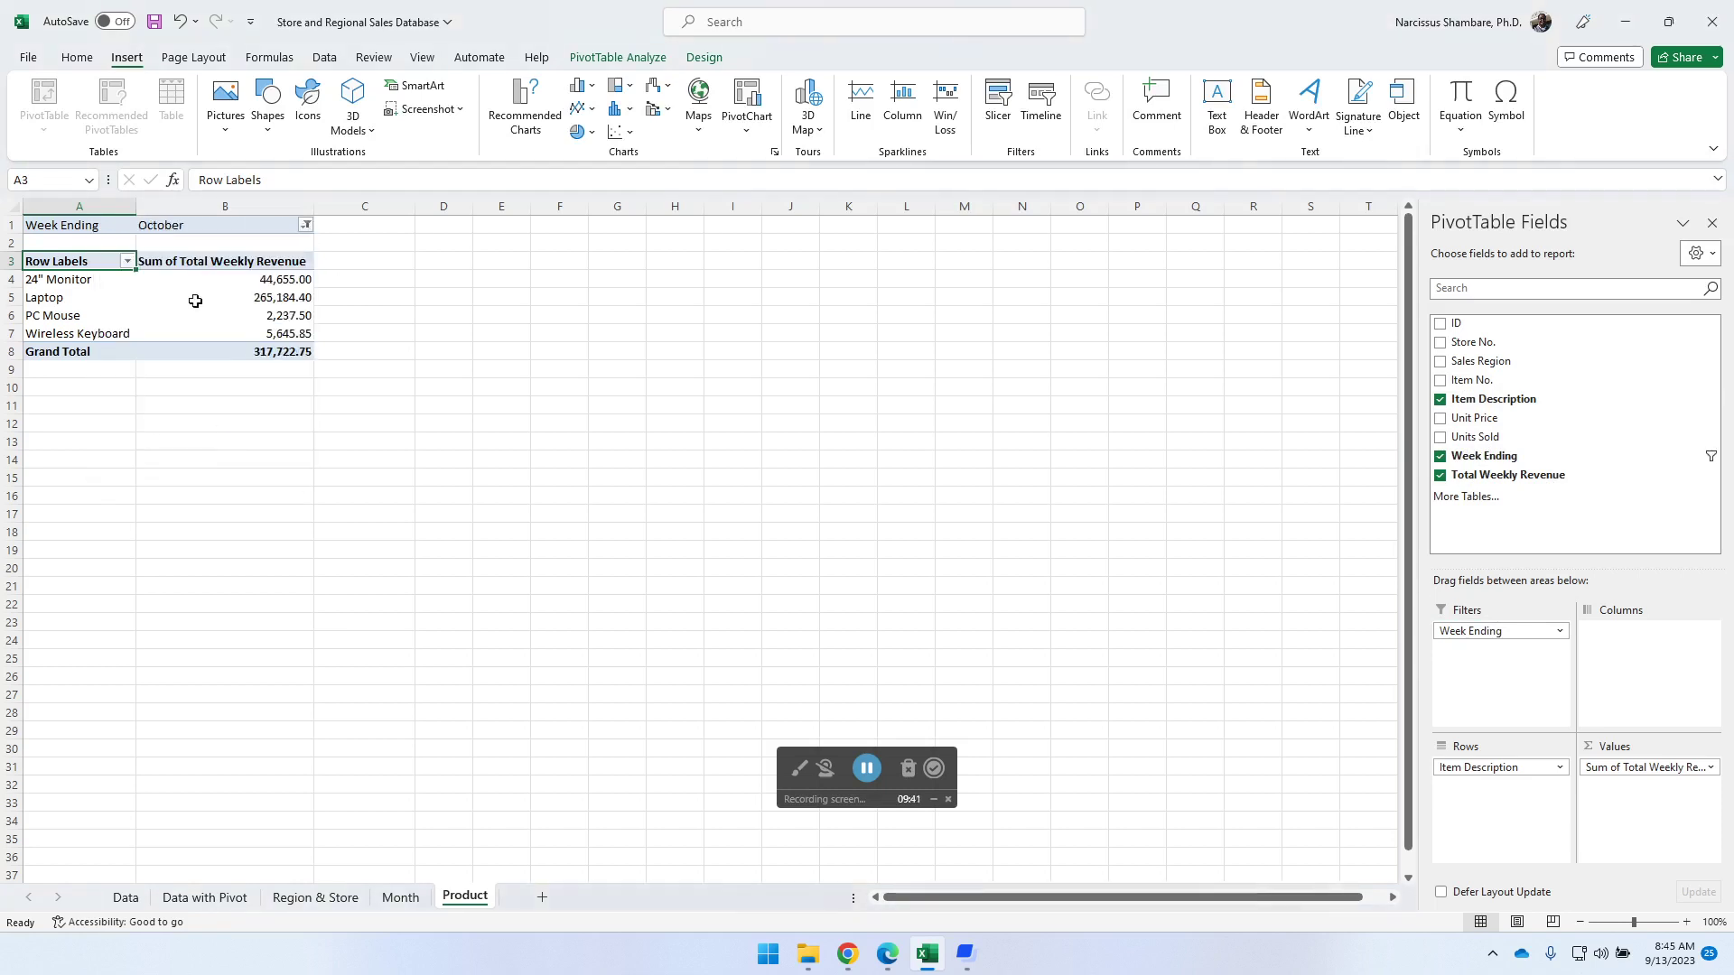